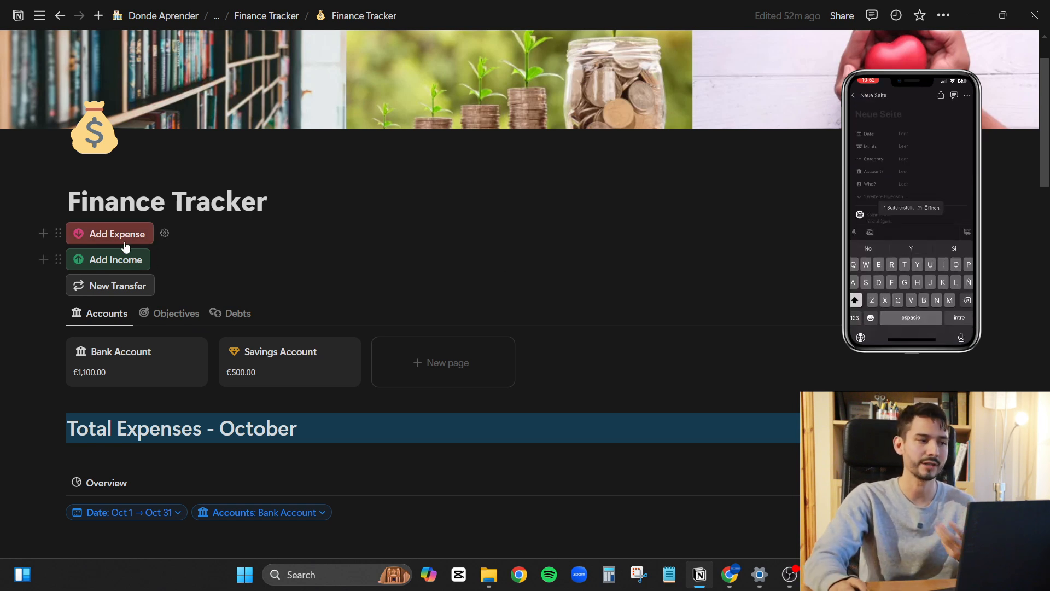
- Review the Objectives and Debts views of the Finance Tracker page, and return to the Accounts view
{"action": "scroll", "coordinate": [241, 221], "scroll_direction": "down", "scroll_amount": 3}
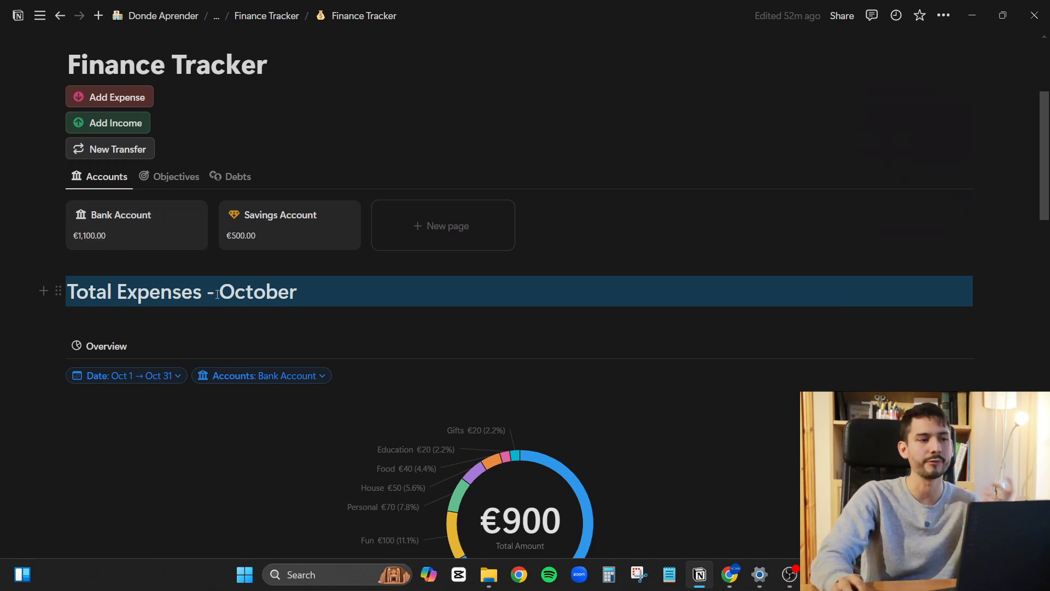
{"action": "left_click", "coordinate": [173, 183]}
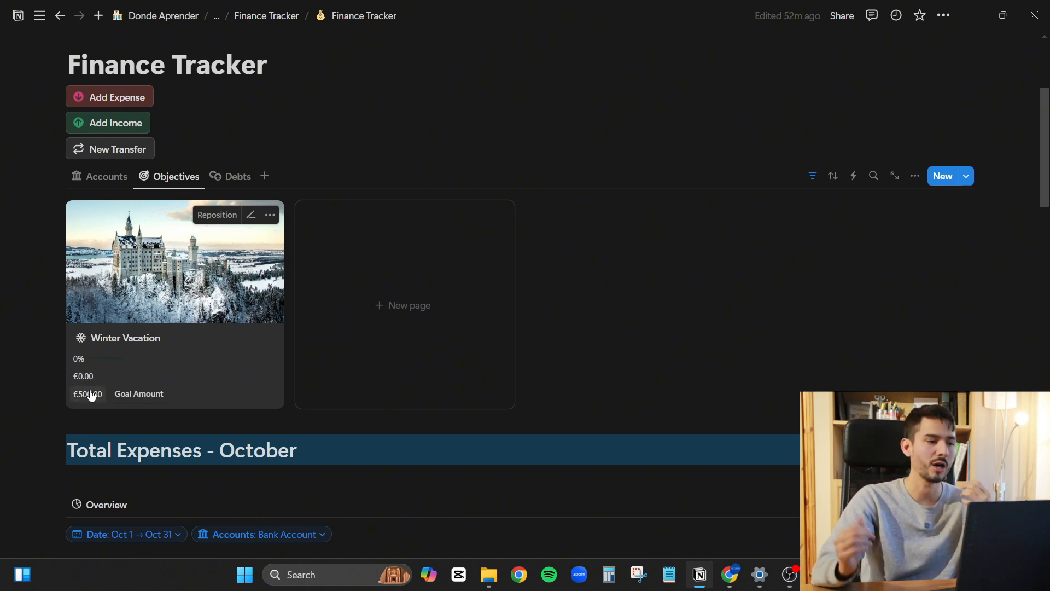
{"action": "left_click", "coordinate": [230, 176]}
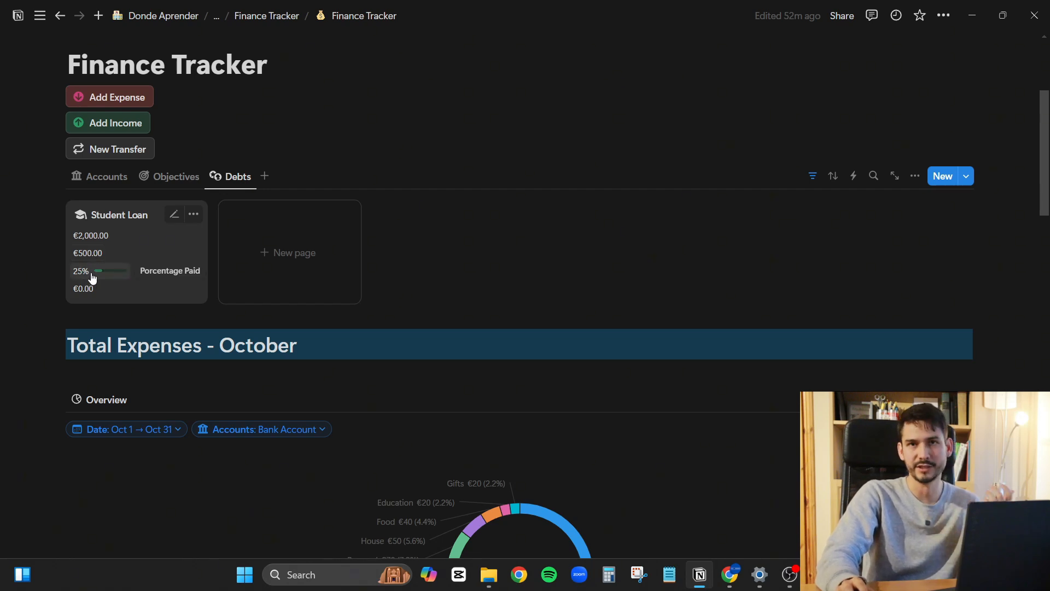
{"action": "left_click", "coordinate": [93, 176]}
{"action": "scroll", "coordinate": [755, 237], "scroll_direction": "down", "scroll_amount": 3}
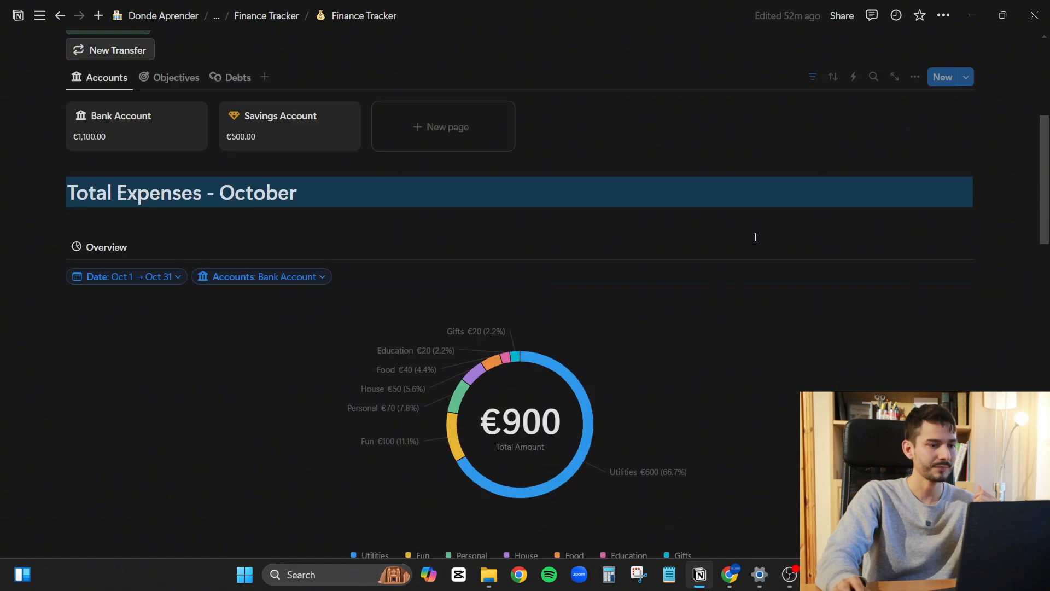
- Examine the Total Expenses chart and the account choices available in its Accounts filter
{"action": "scroll", "coordinate": [756, 236], "scroll_direction": "down", "scroll_amount": 3}
{"action": "mouse_move", "coordinate": [657, 310]}
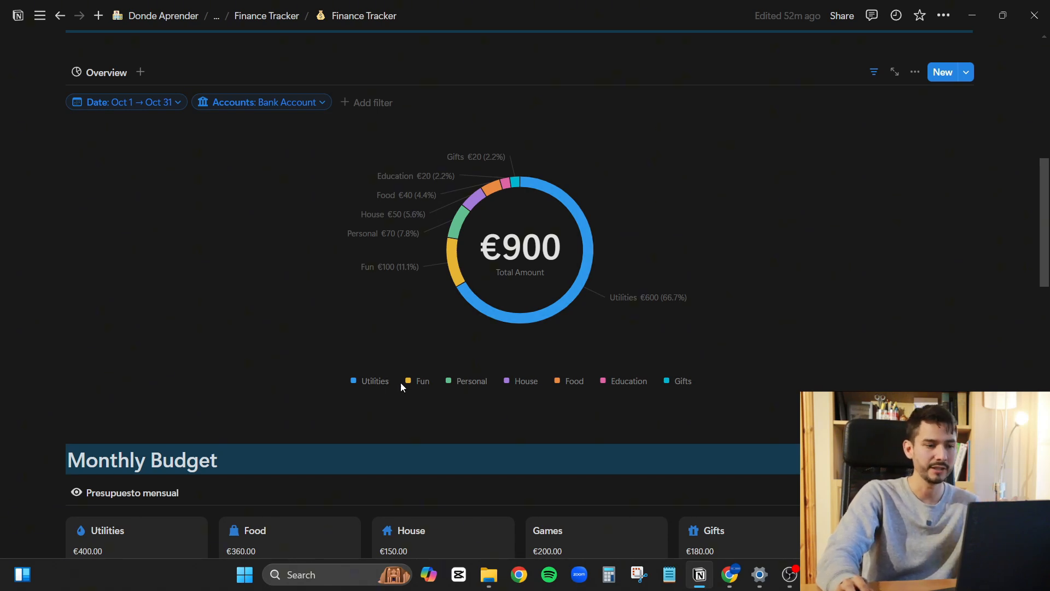
{"action": "left_click", "coordinate": [272, 104]}
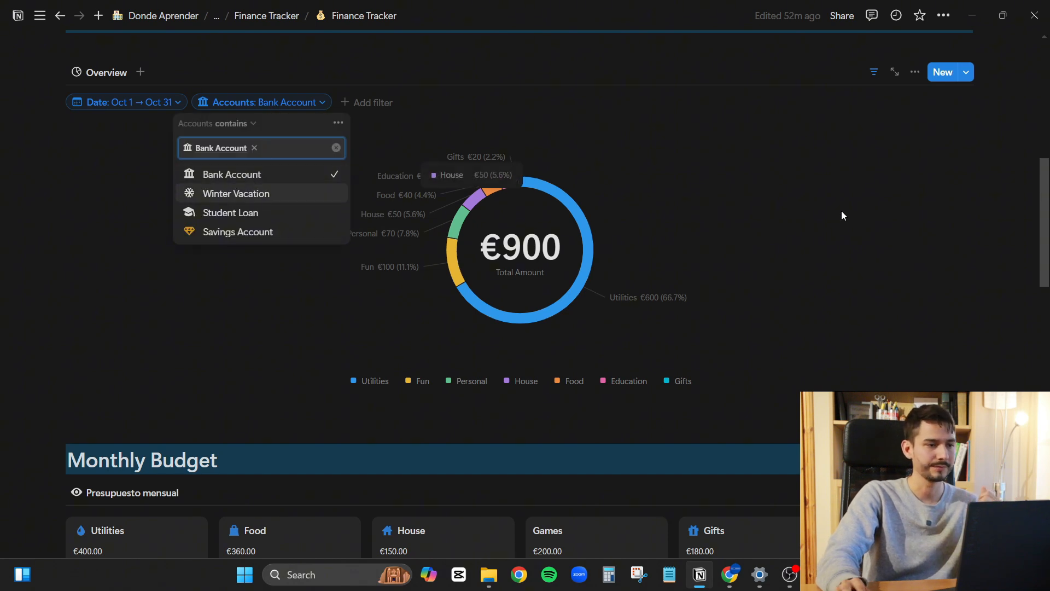
{"action": "left_click", "coordinate": [943, 209]}
- Review the Monthly Budget category cards and the entries in the Expenses table
{"action": "scroll", "coordinate": [939, 209], "scroll_direction": "down", "scroll_amount": 5}
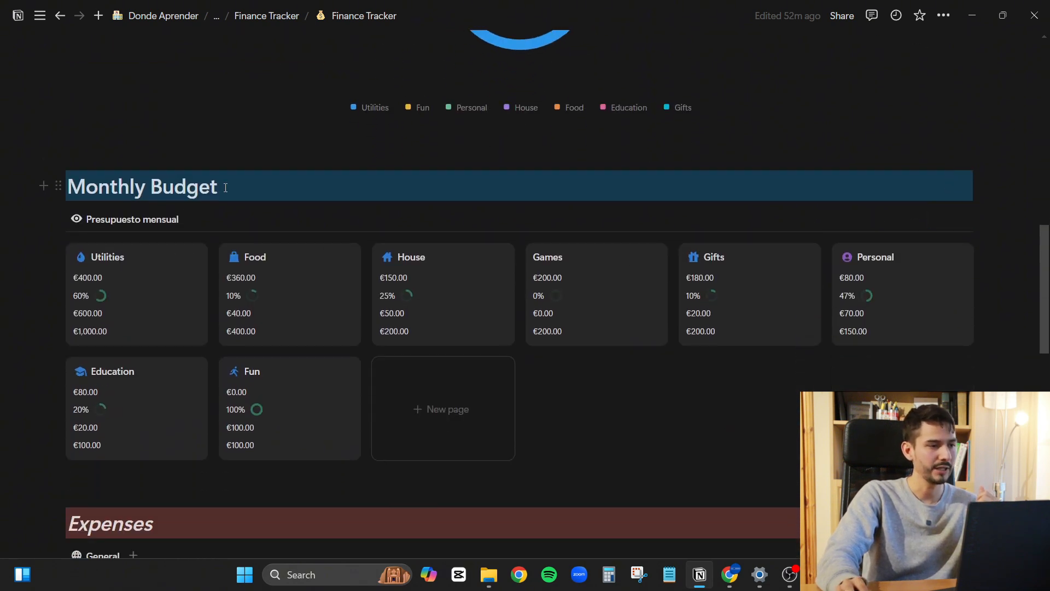
{"action": "left_click_drag", "start_coordinate": [241, 188], "coordinate": [60, 187]}
{"action": "left_click", "coordinate": [291, 188]}
{"action": "scroll", "coordinate": [443, 196], "scroll_direction": "down", "scroll_amount": 1}
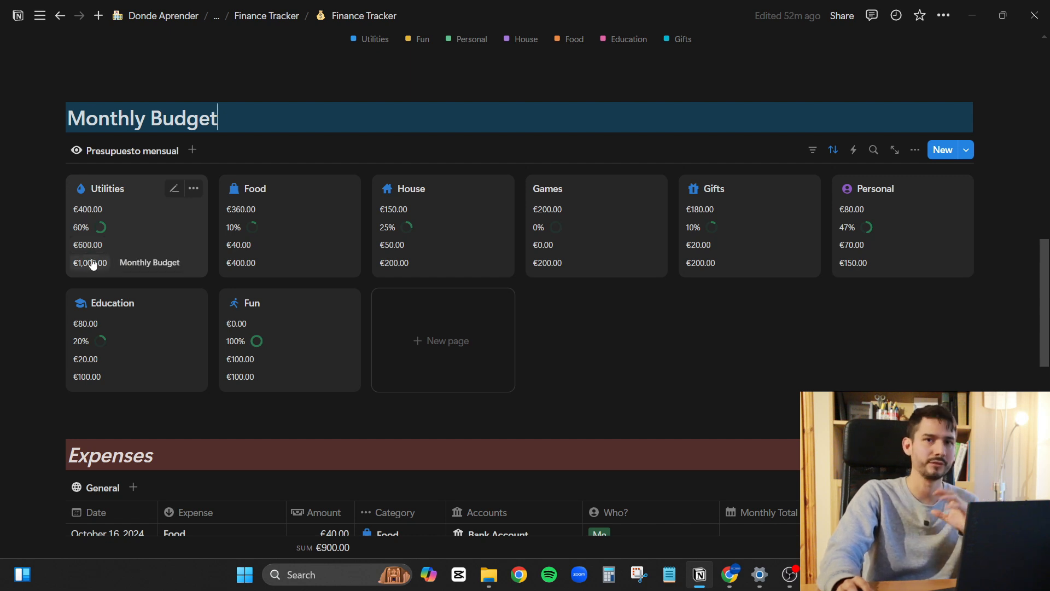
{"action": "scroll", "coordinate": [1010, 286], "scroll_direction": "down", "scroll_amount": 5}
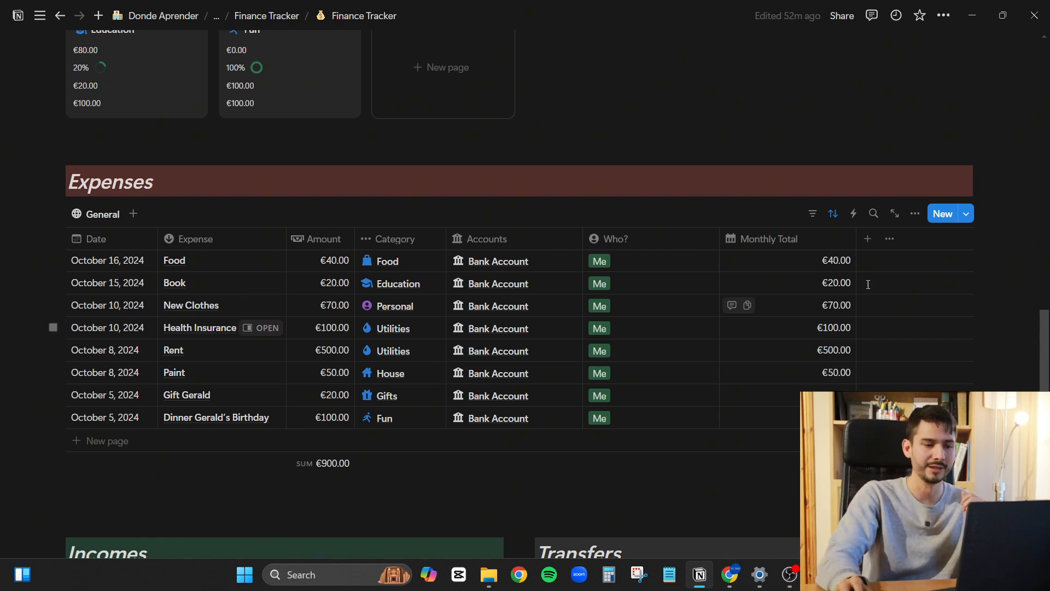
- Examine the income type options for the Youtube Gains entry and the Databases page, and return to the Finance Tracker page
{"action": "scroll", "coordinate": [850, 325], "scroll_direction": "down", "scroll_amount": 8}
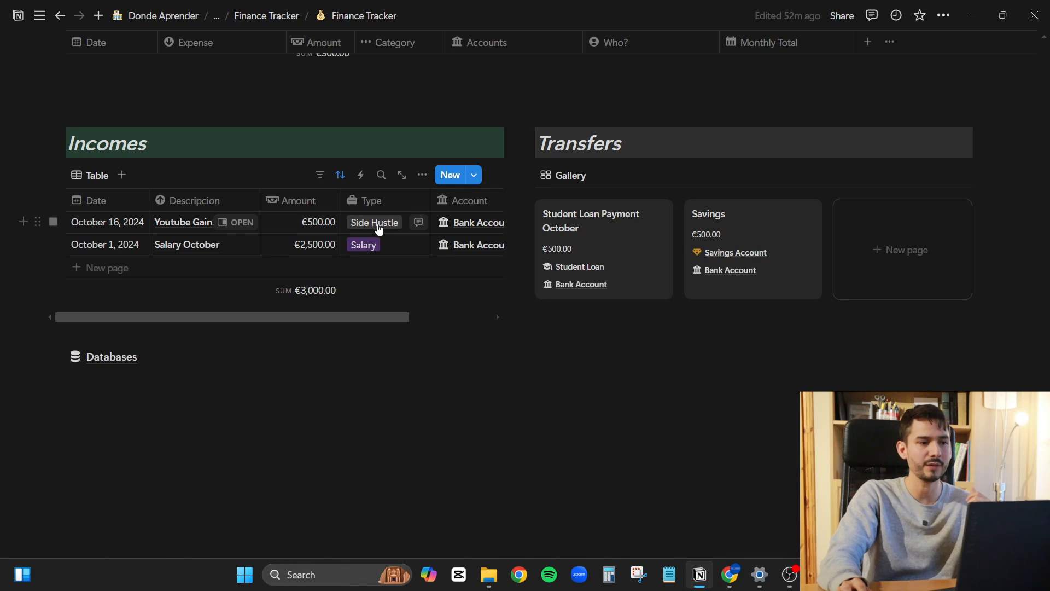
{"action": "left_click", "coordinate": [383, 224]}
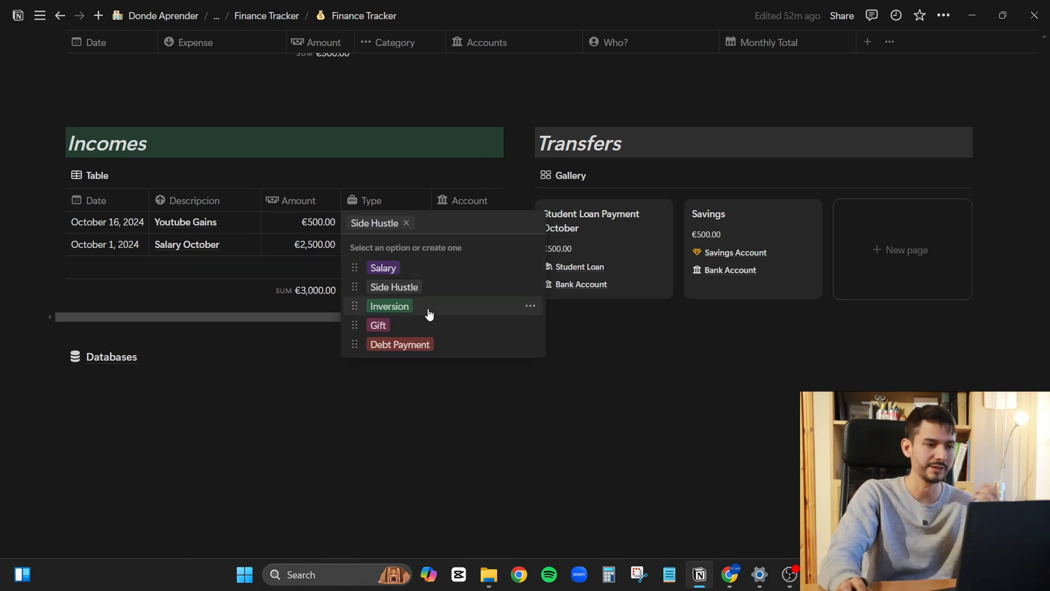
{"action": "key", "text": "Escape"}
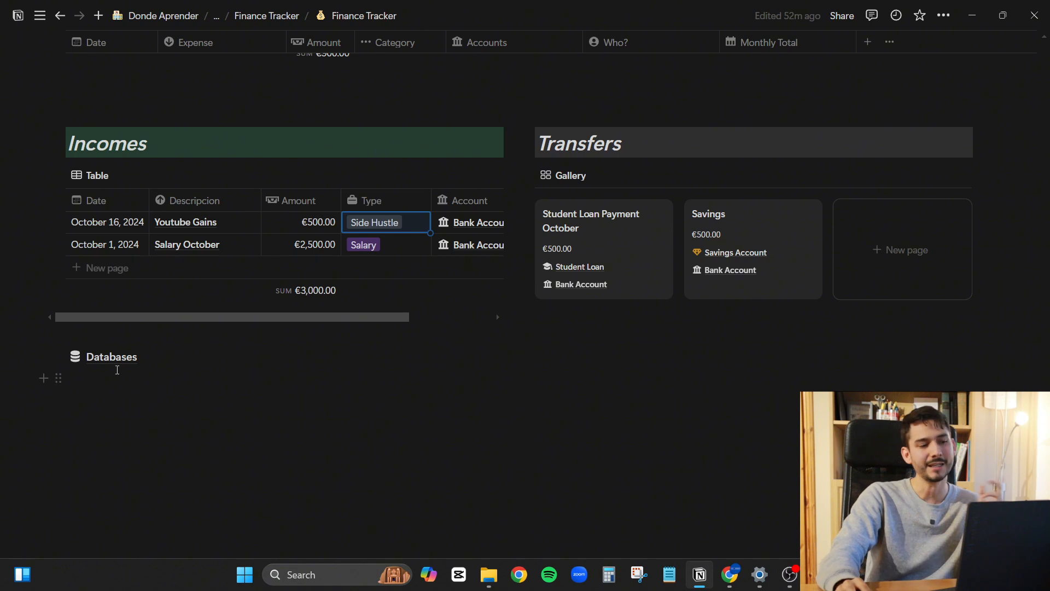
{"action": "left_click", "coordinate": [121, 358]}
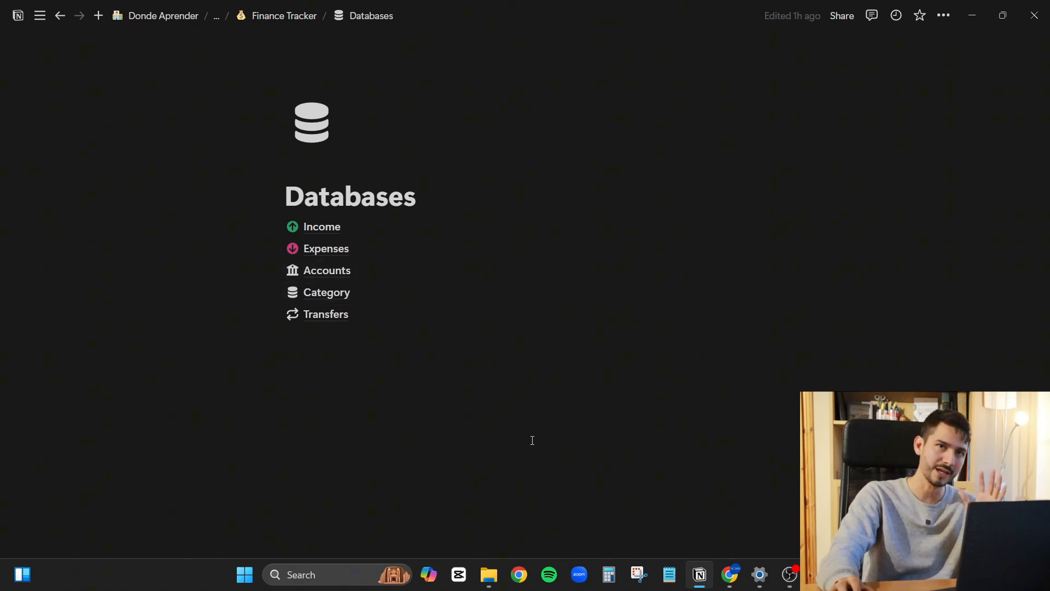
{"action": "left_click", "coordinate": [295, 16]}
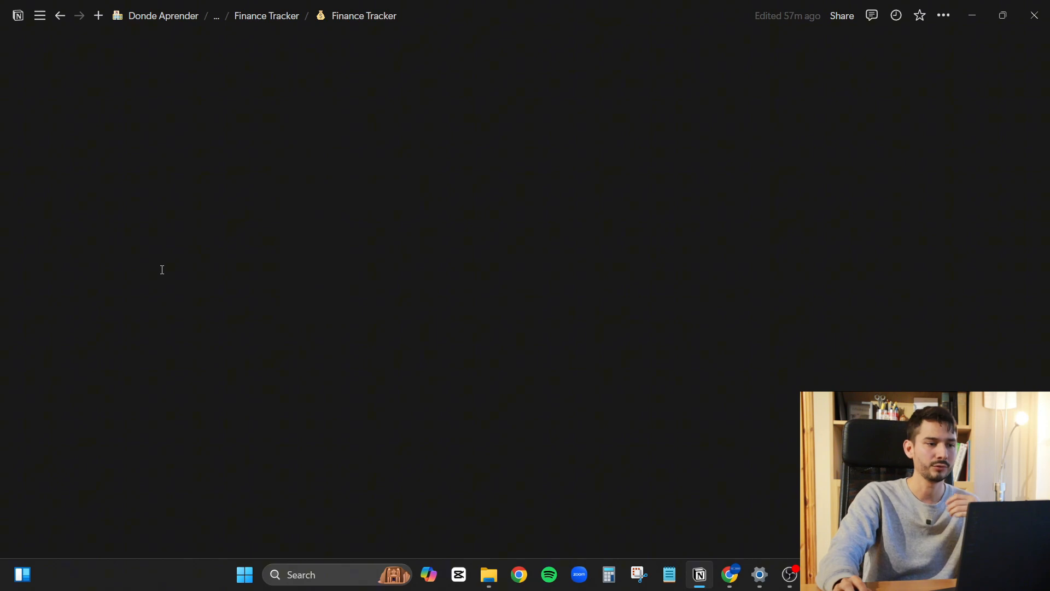
- Browse the currencies available in the number format options of the Expenses table's Amount property, without changing the format
{"action": "scroll", "coordinate": [516, 266], "scroll_direction": "down", "scroll_amount": 1}
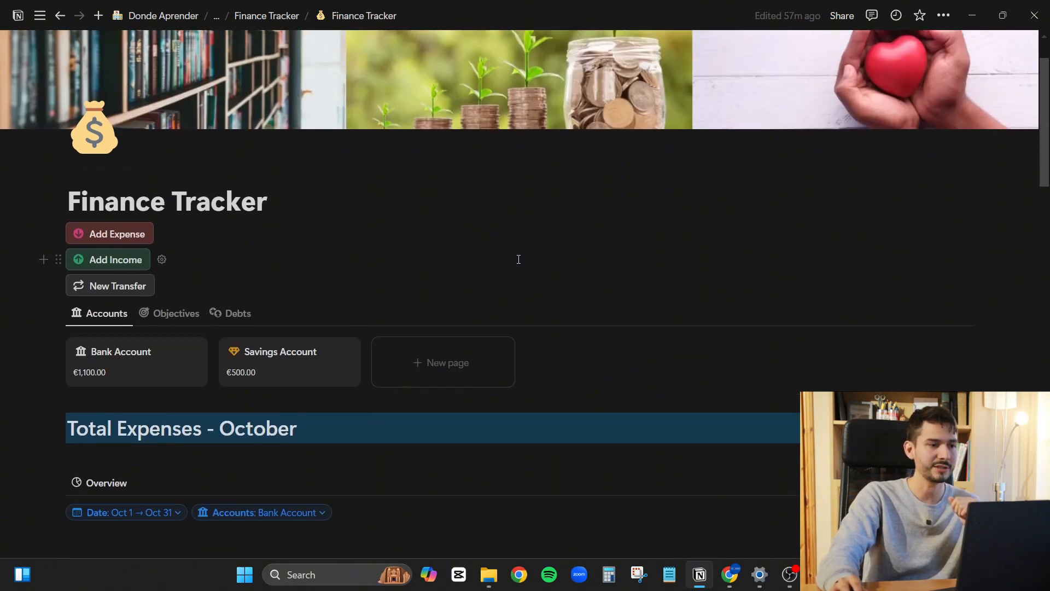
{"action": "scroll", "coordinate": [525, 250], "scroll_direction": "down", "scroll_amount": 1}
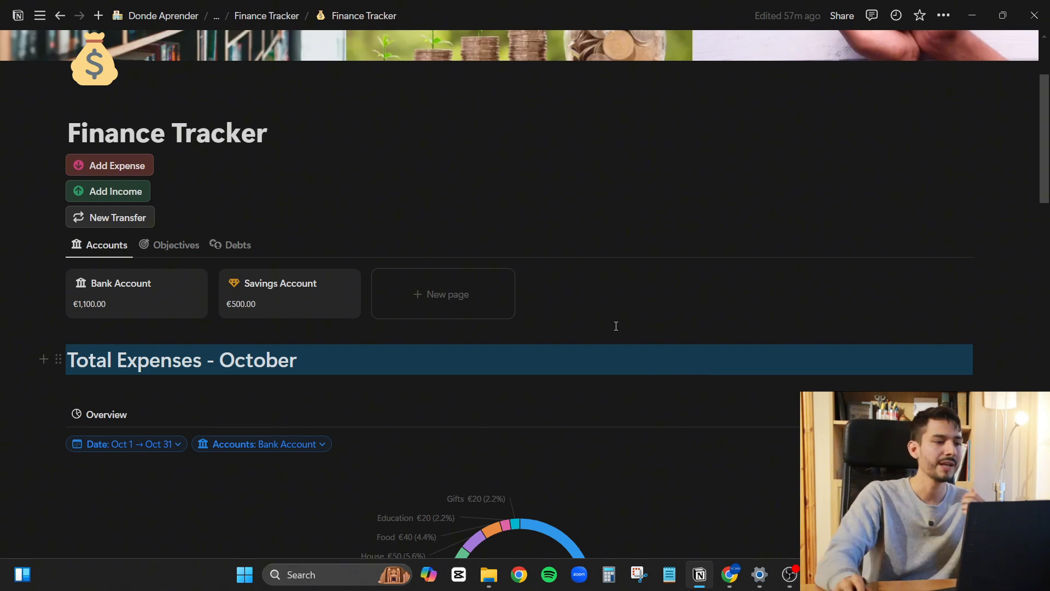
{"action": "scroll", "coordinate": [684, 377], "scroll_direction": "down", "scroll_amount": 10}
{"action": "scroll", "coordinate": [655, 392], "scroll_direction": "down", "scroll_amount": 7}
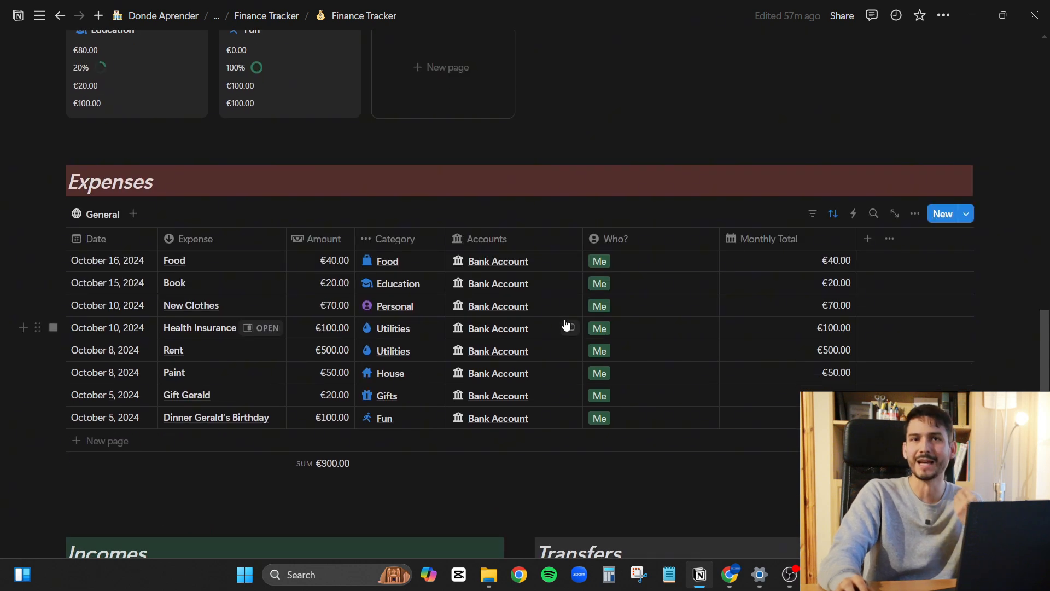
{"action": "left_click", "coordinate": [330, 243]}
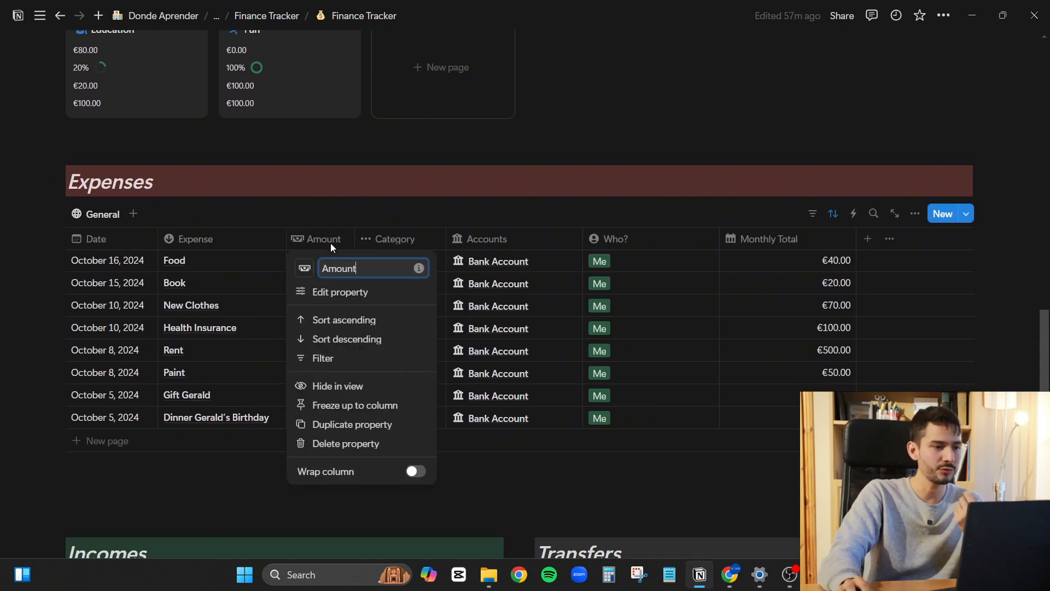
{"action": "left_click", "coordinate": [366, 293]}
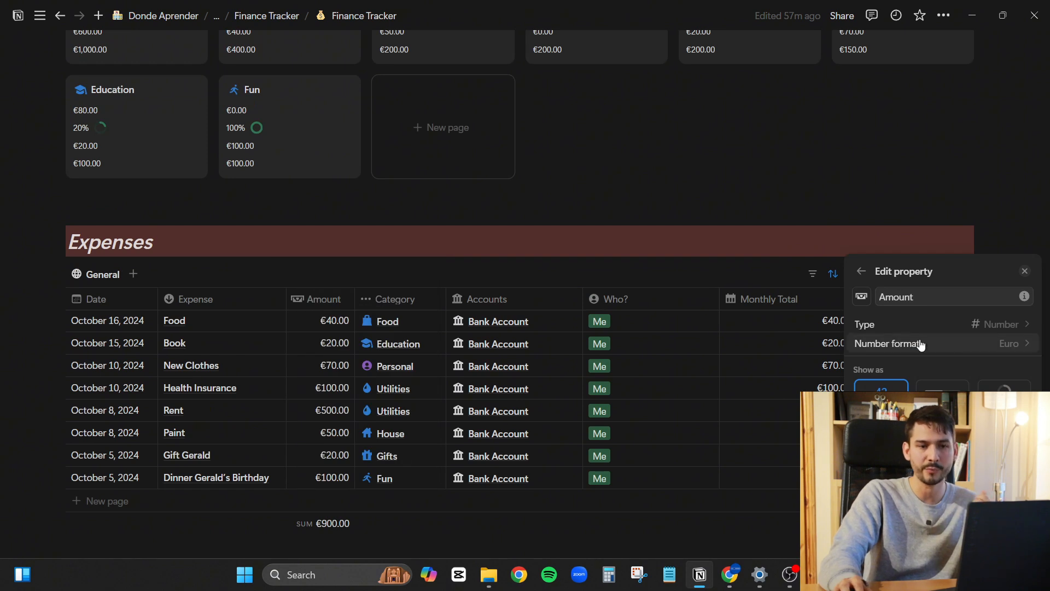
{"action": "left_click", "coordinate": [993, 347]}
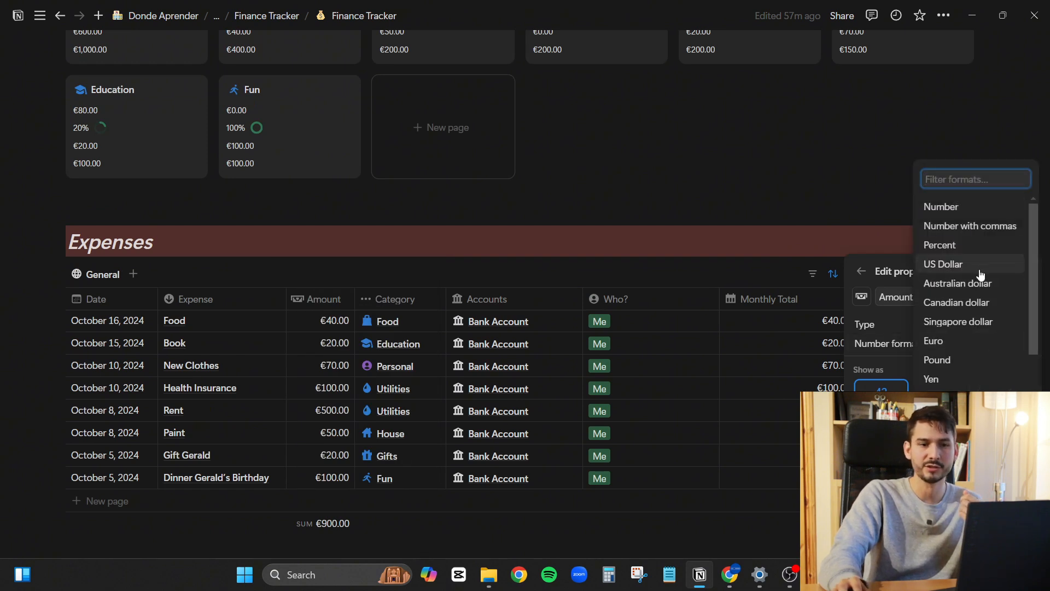
{"action": "scroll", "coordinate": [978, 328], "scroll_direction": "down", "scroll_amount": 1}
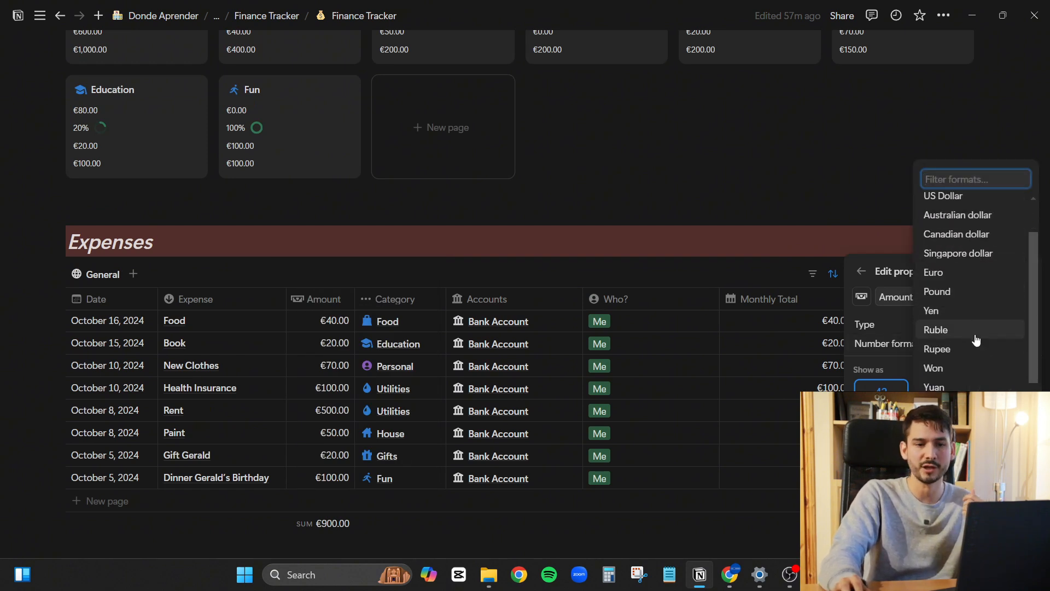
{"action": "scroll", "coordinate": [977, 340], "scroll_direction": "down", "scroll_amount": 1}
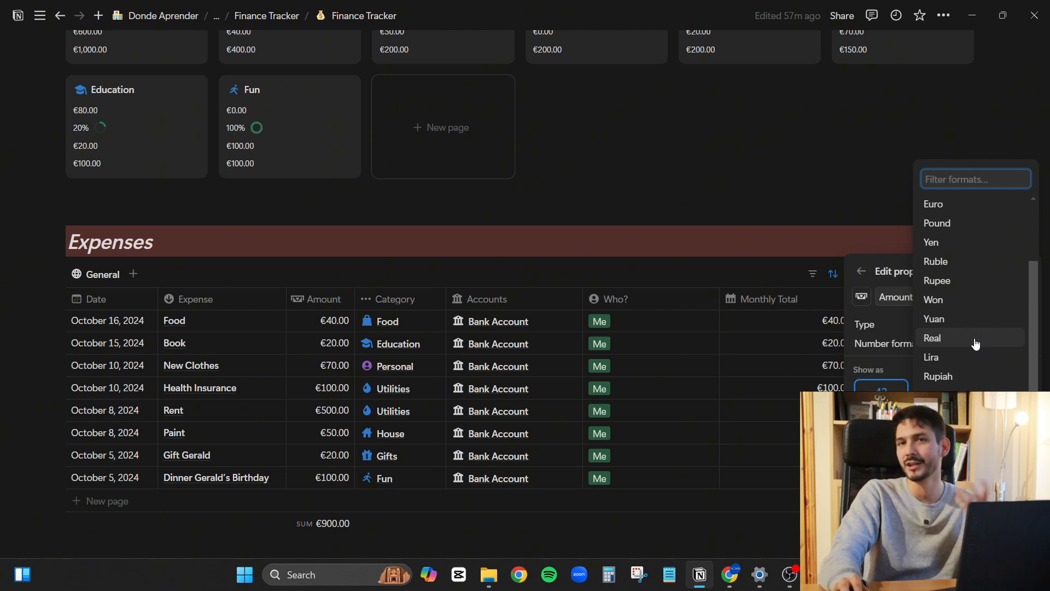
{"action": "left_click", "coordinate": [723, 190]}
{"action": "left_click", "coordinate": [728, 192]}
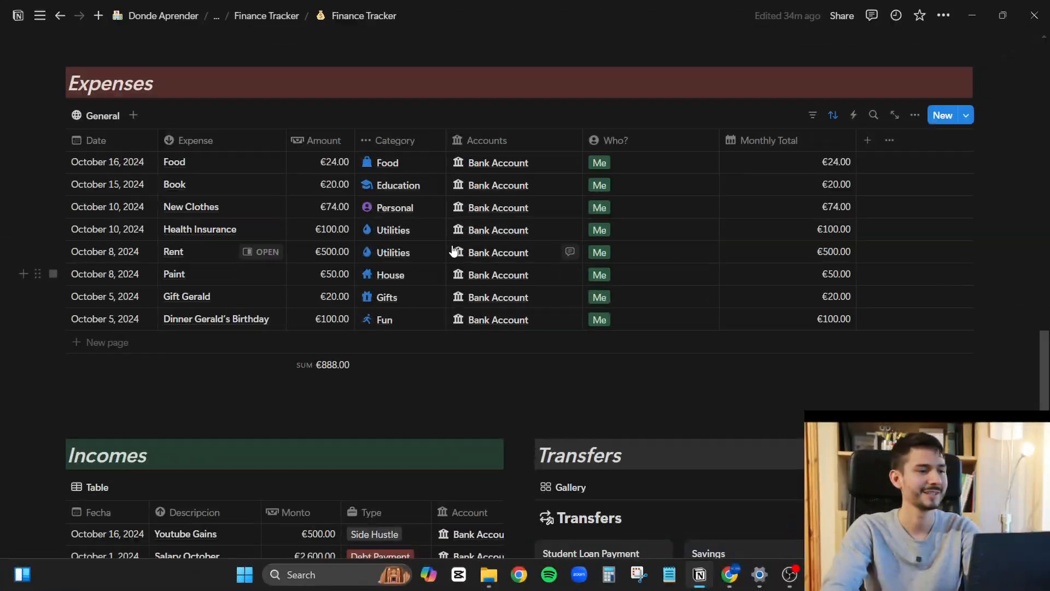
- Open the Category database from the Finance Tracker's Databases page
{"action": "scroll", "coordinate": [453, 251], "scroll_direction": "down", "scroll_amount": 6}
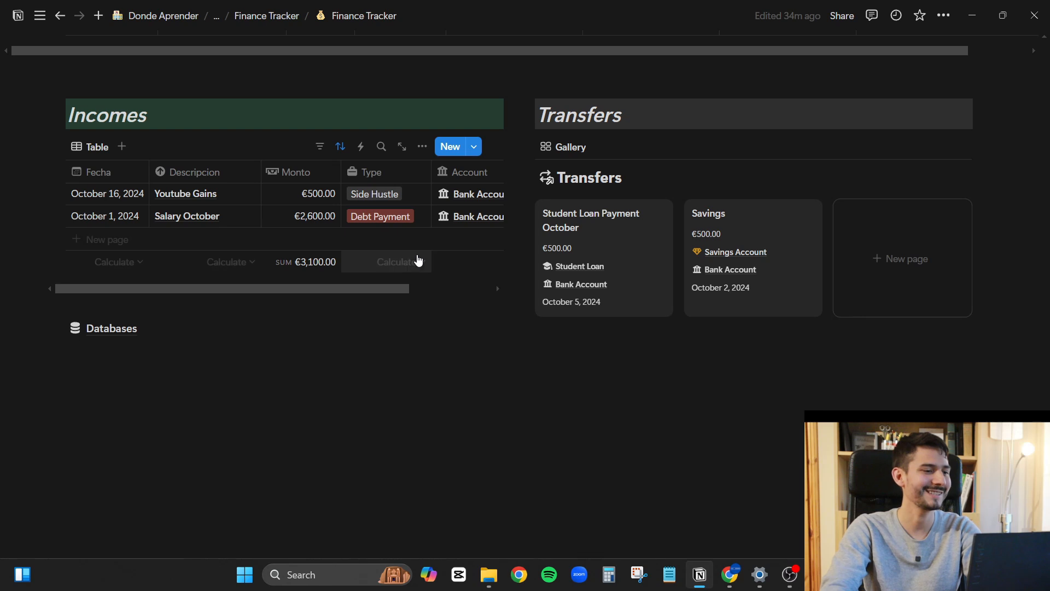
{"action": "left_click", "coordinate": [111, 330]}
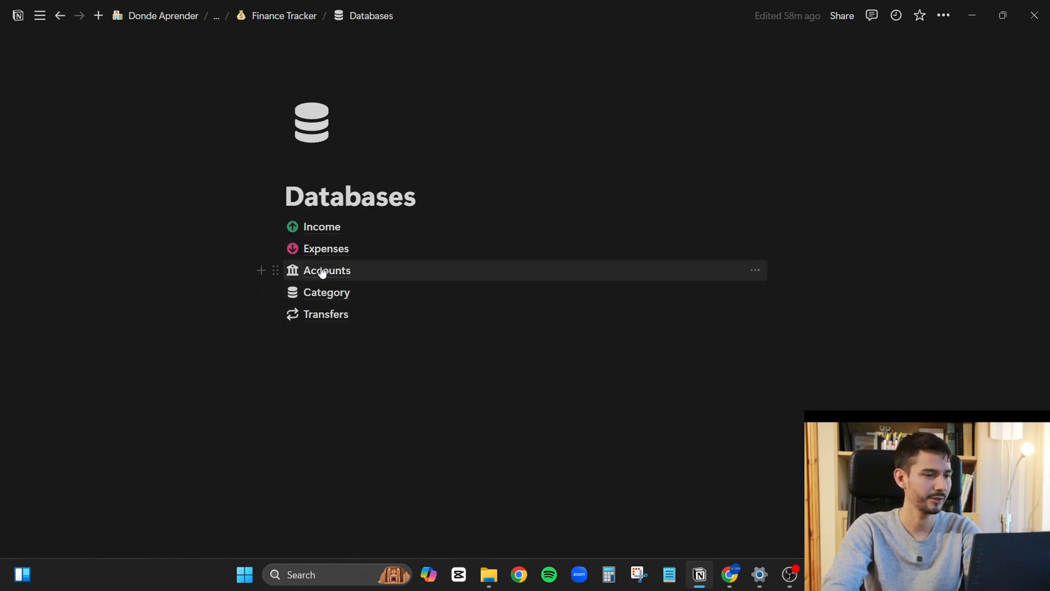
{"action": "left_click", "coordinate": [326, 295]}
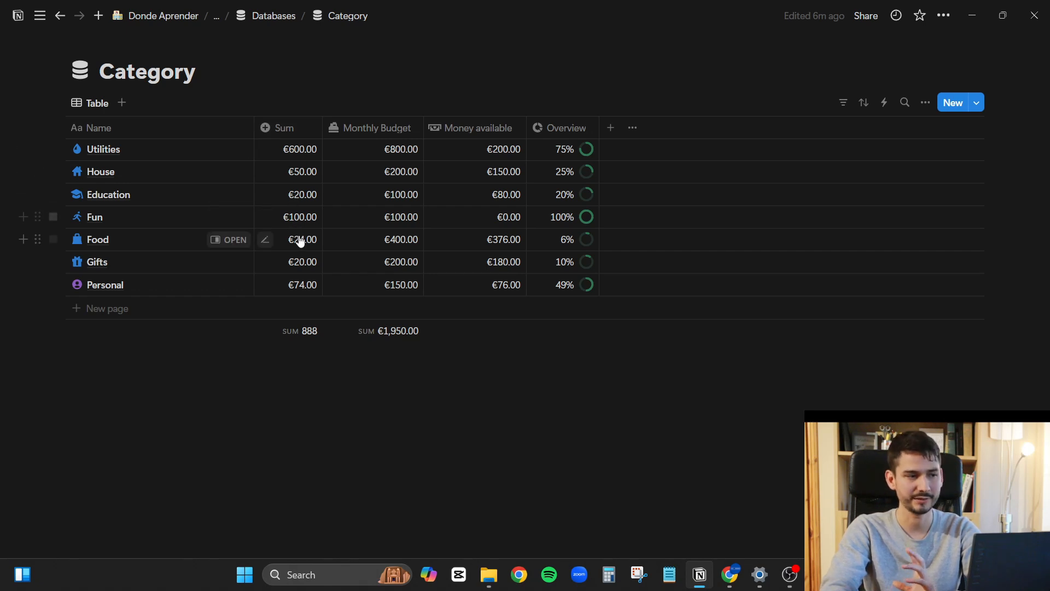
- Set the monthly budget of the Utilities category to 1000
{"action": "left_click", "coordinate": [383, 151]}
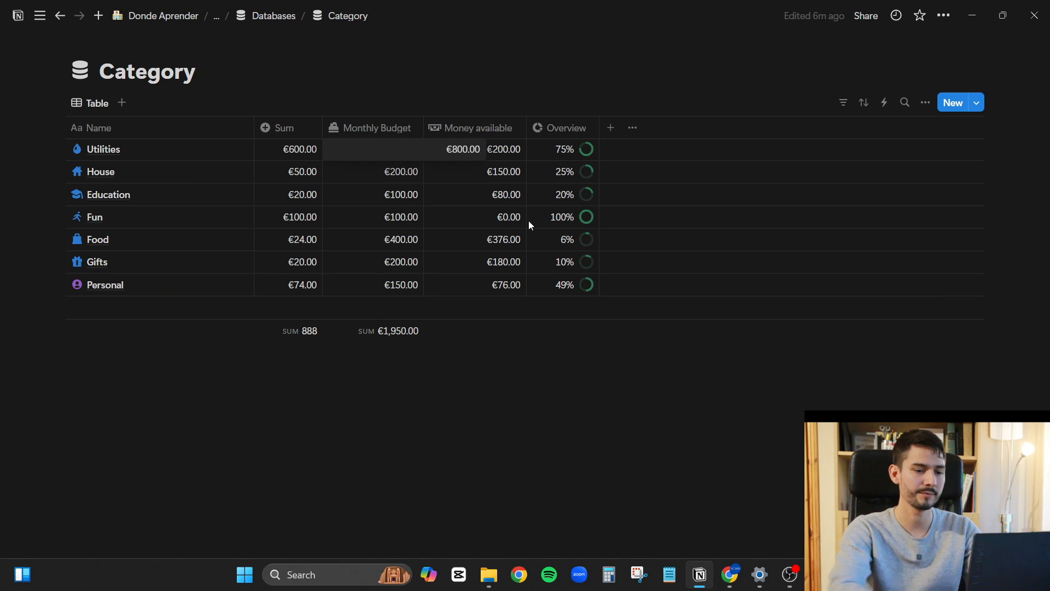
{"action": "key", "text": "BackSpace"}
{"action": "key", "text": "BackSpace"}
{"action": "key", "text": "BackSpace"}
{"action": "key", "text": "BackSpace"}
{"action": "key", "text": "BackSpace"}
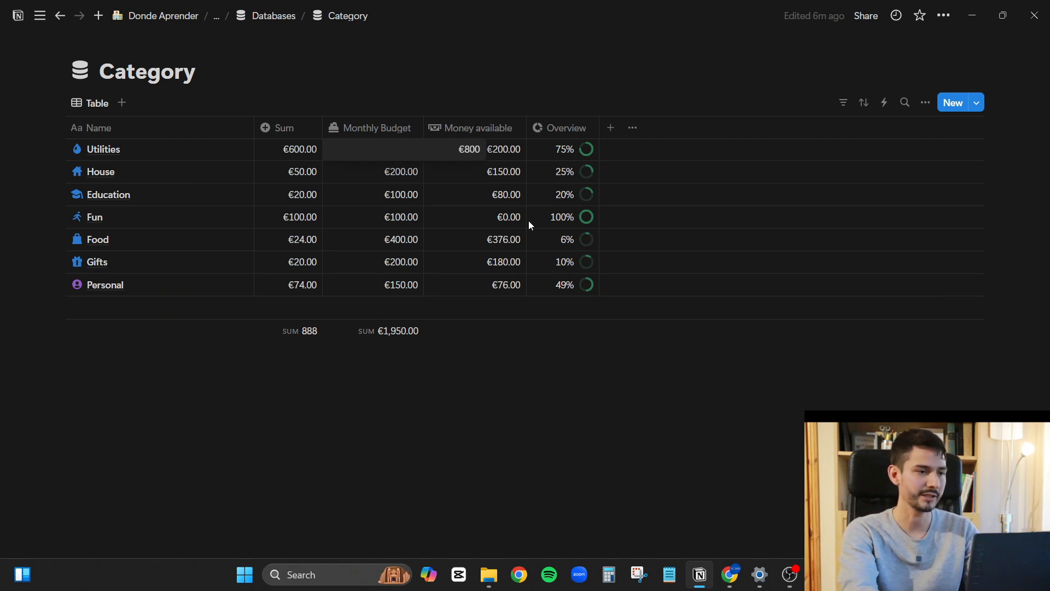
{"action": "key", "text": "BackSpace"}
{"action": "type", "text": "1000"}
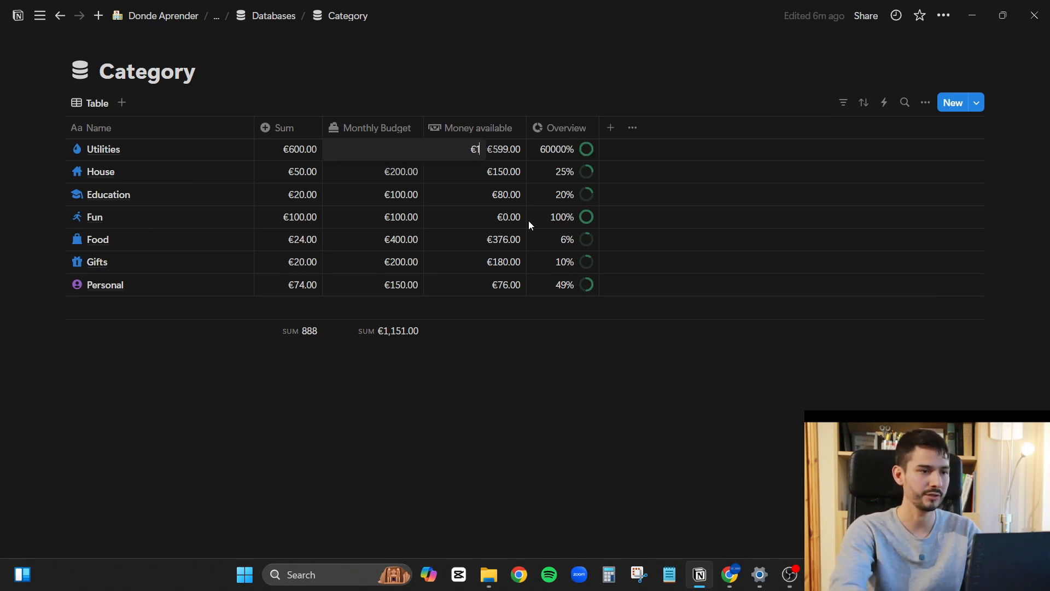
{"action": "key", "text": "Return"}
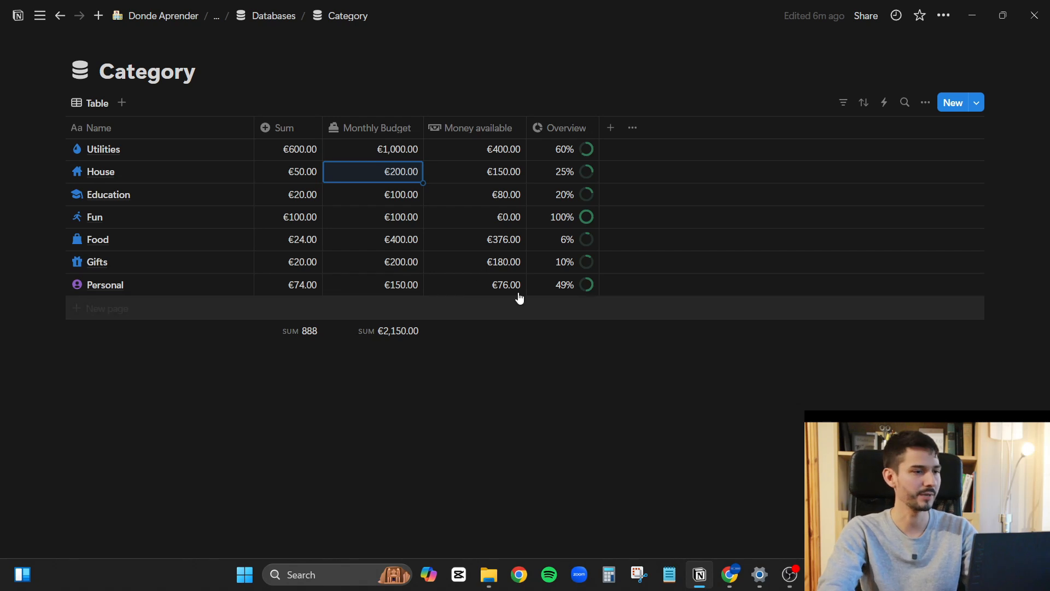
- Add a new category named Games with a monthly budget of 200
{"action": "left_click", "coordinate": [146, 307]}
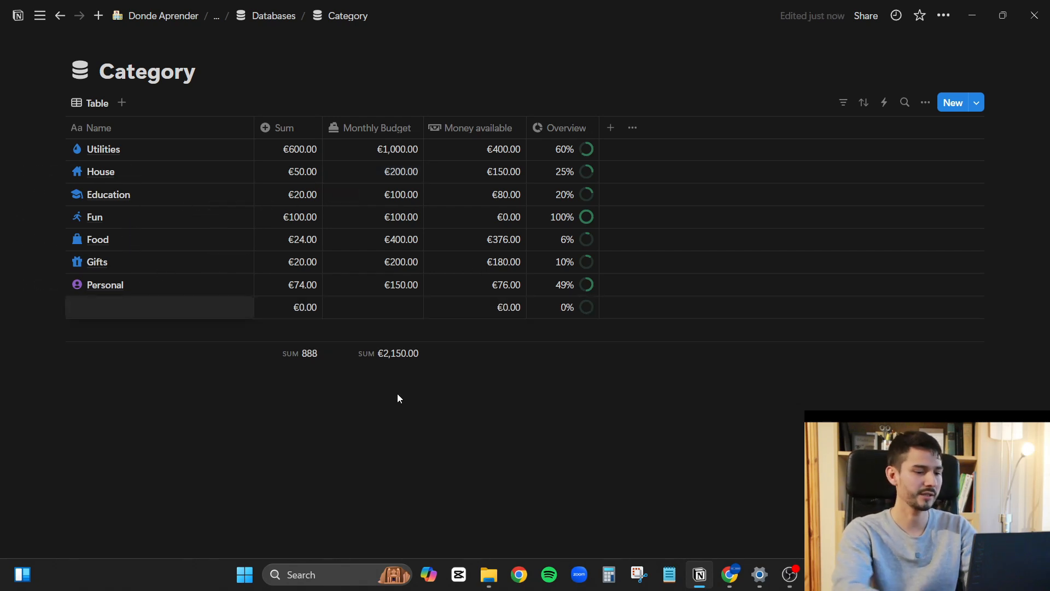
{"action": "type", "text": "Games"}
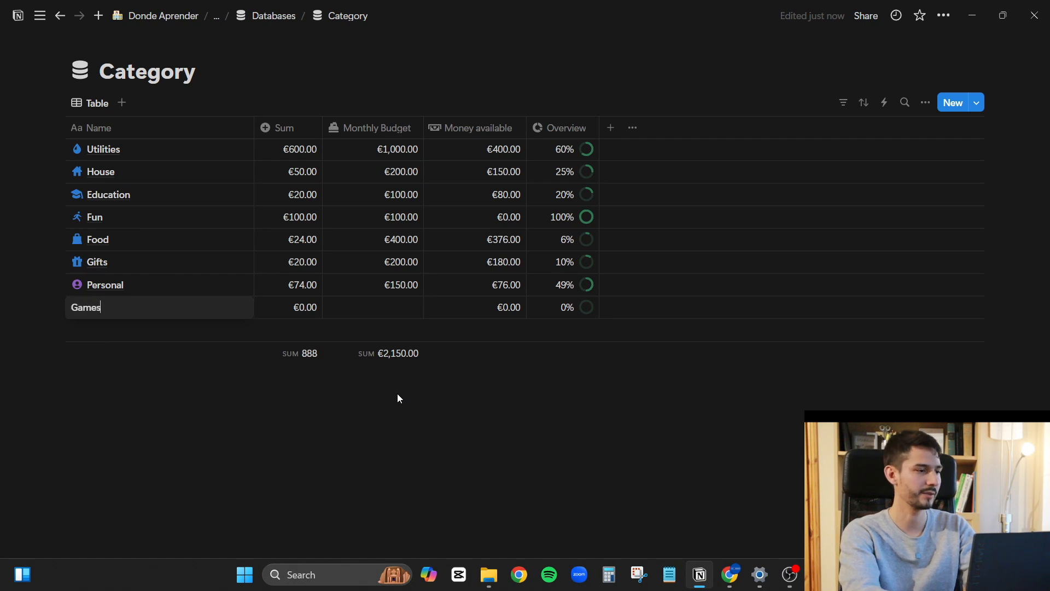
{"action": "key", "text": "Return"}
{"action": "key", "text": "Right"}
{"action": "key", "text": "Right"}
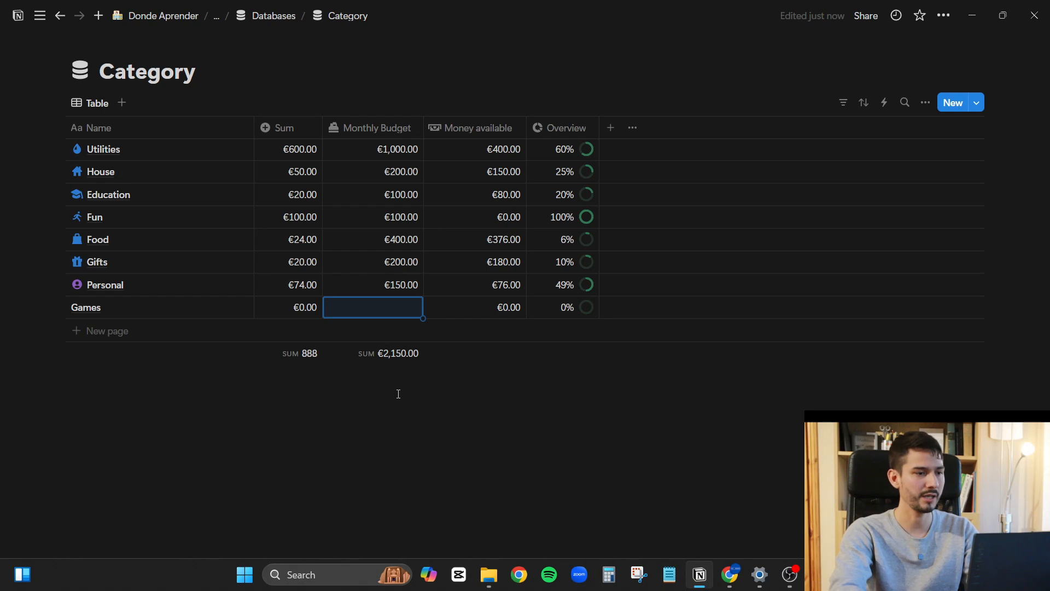
{"action": "type", "text": "200"}
{"action": "key", "text": "Return"}
{"action": "key", "text": "Right"}
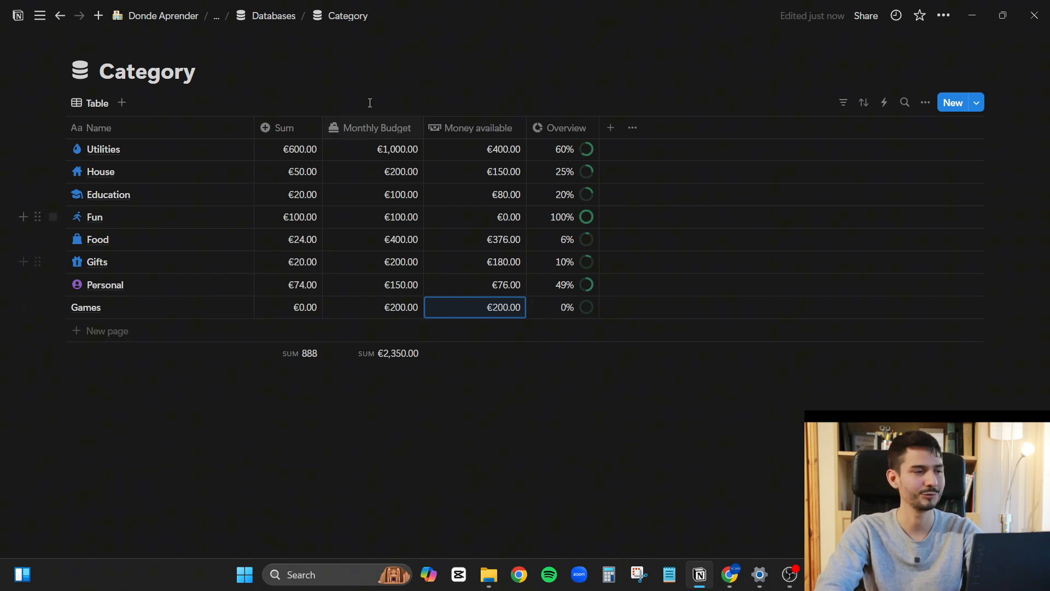
- Open the Accounts database and review the account type options available for the Bank Account entry
{"action": "left_click", "coordinate": [268, 16]}
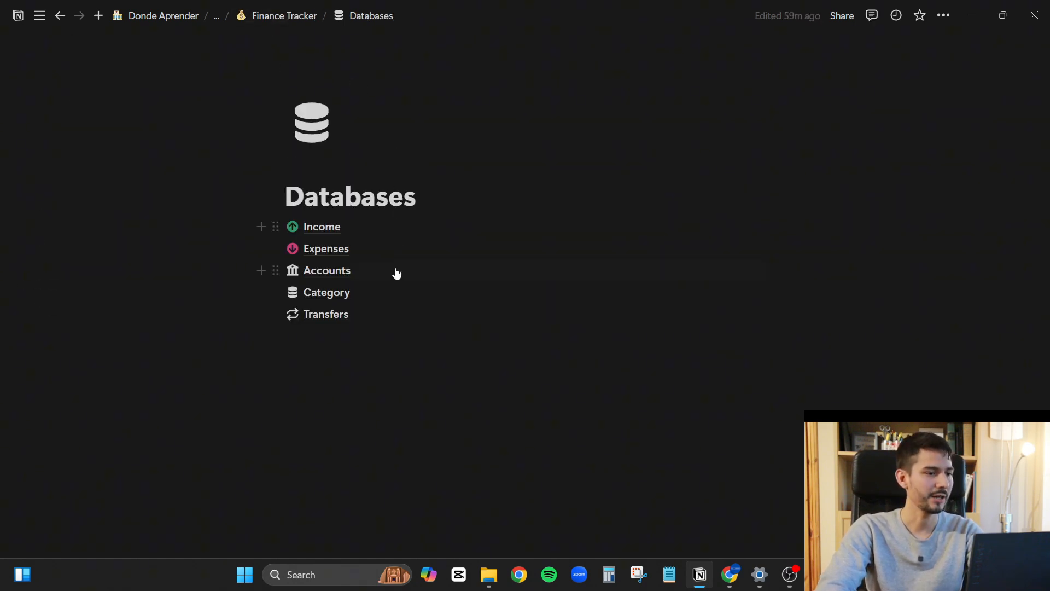
{"action": "left_click", "coordinate": [327, 270]}
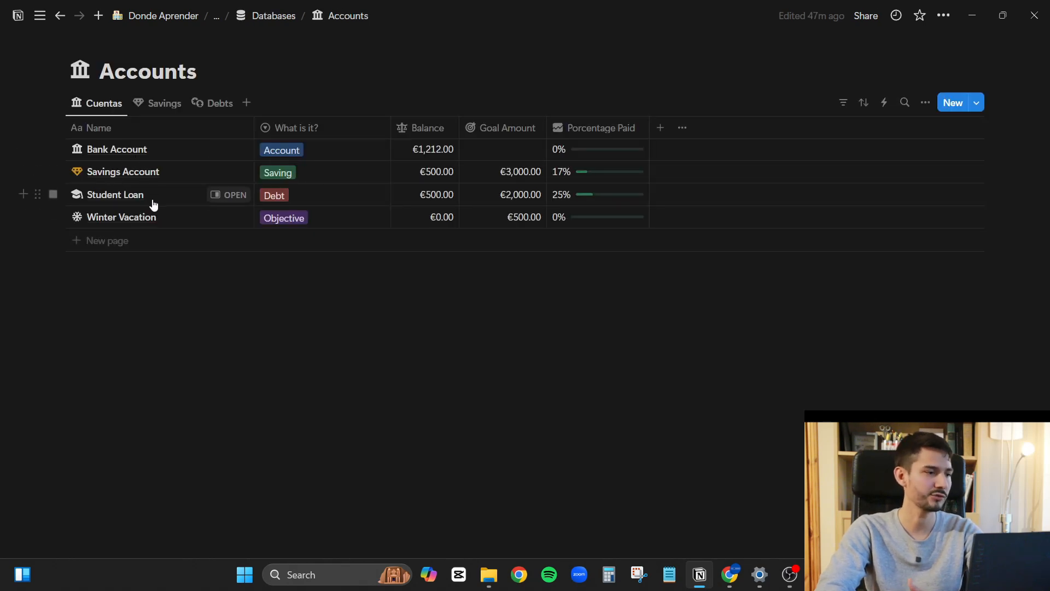
{"action": "left_click", "coordinate": [326, 152]}
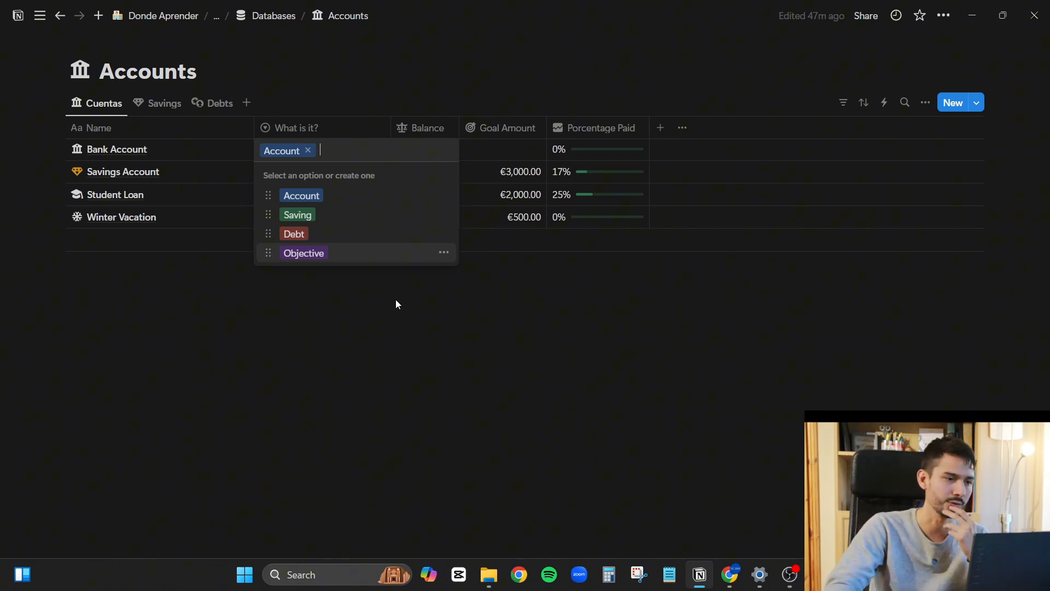
{"action": "key", "text": "Escape"}
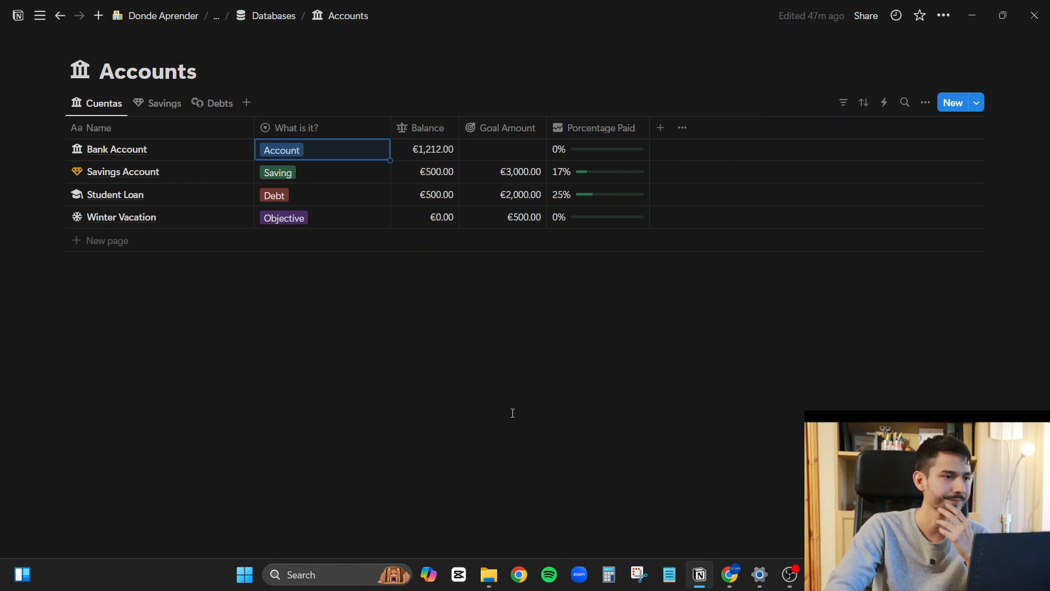
- Open the Expenses database and review the Accounts and Who? choices available for the Food expense, leaving both unchanged
{"action": "left_click", "coordinate": [269, 15]}
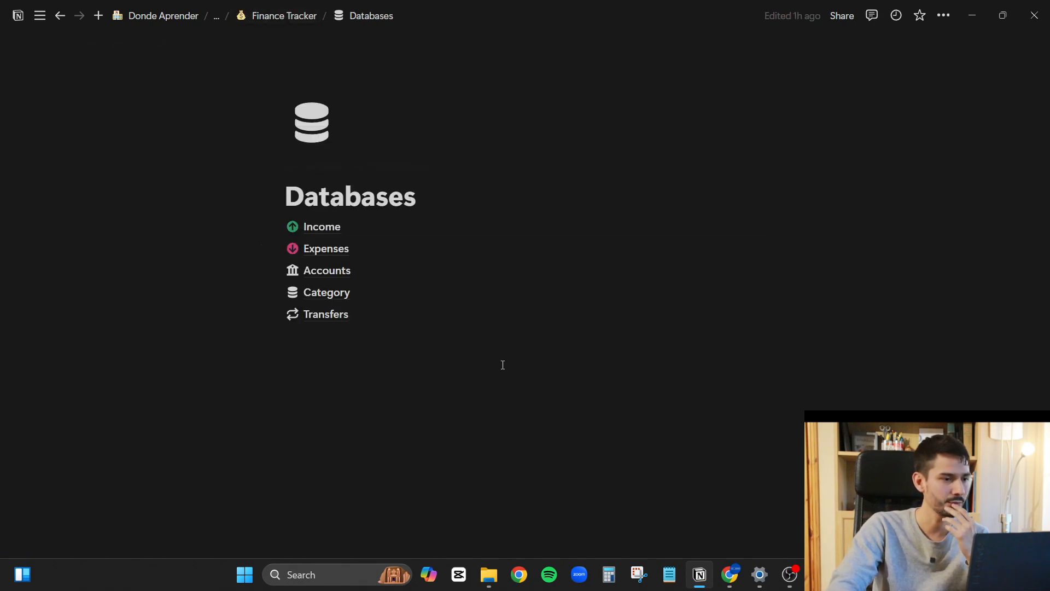
{"action": "left_click", "coordinate": [340, 252]}
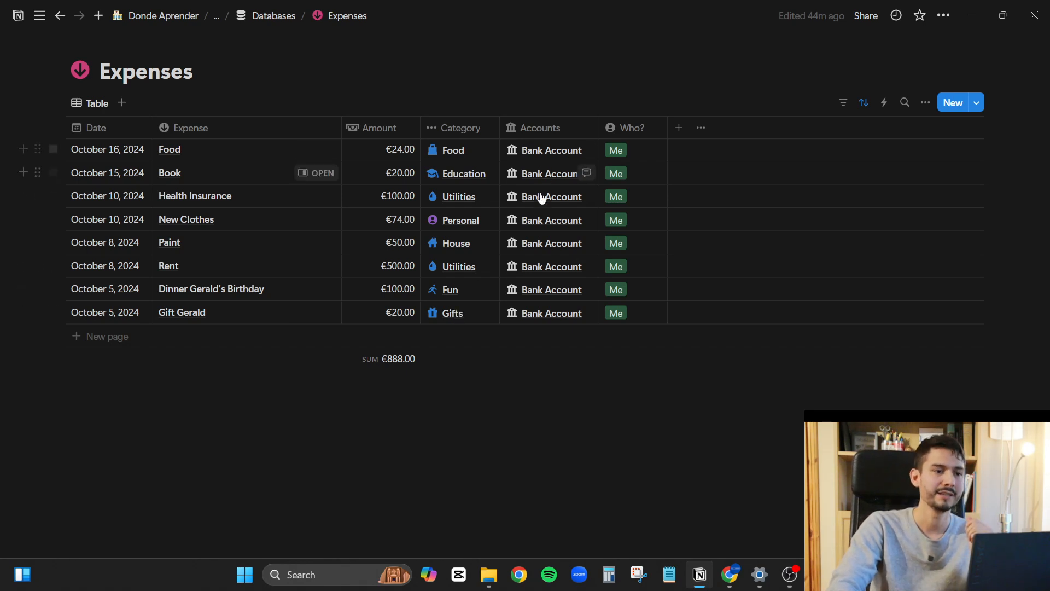
{"action": "left_click", "coordinate": [555, 155]}
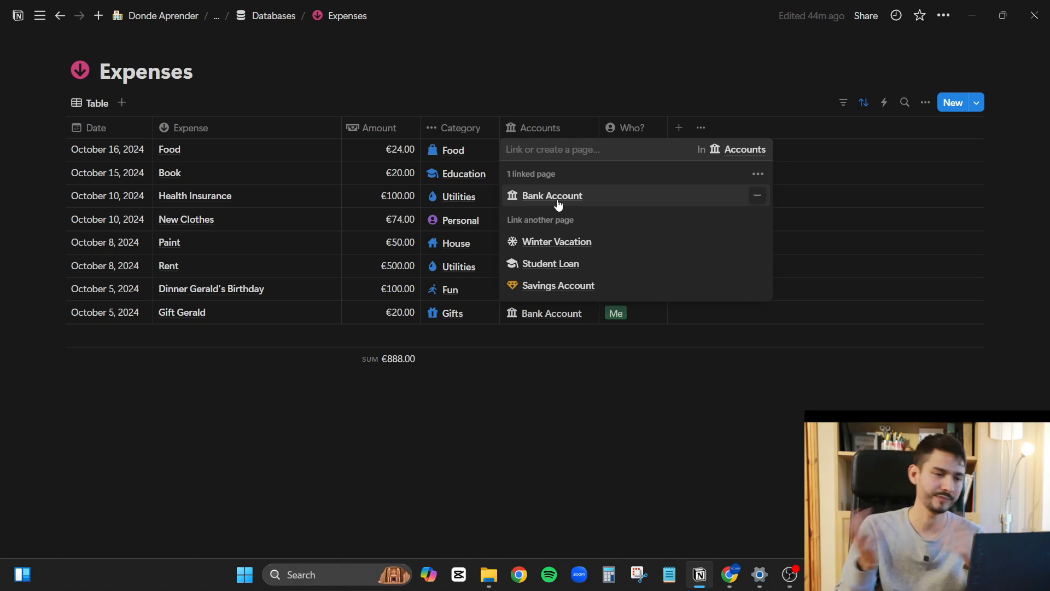
{"action": "left_click", "coordinate": [668, 441]}
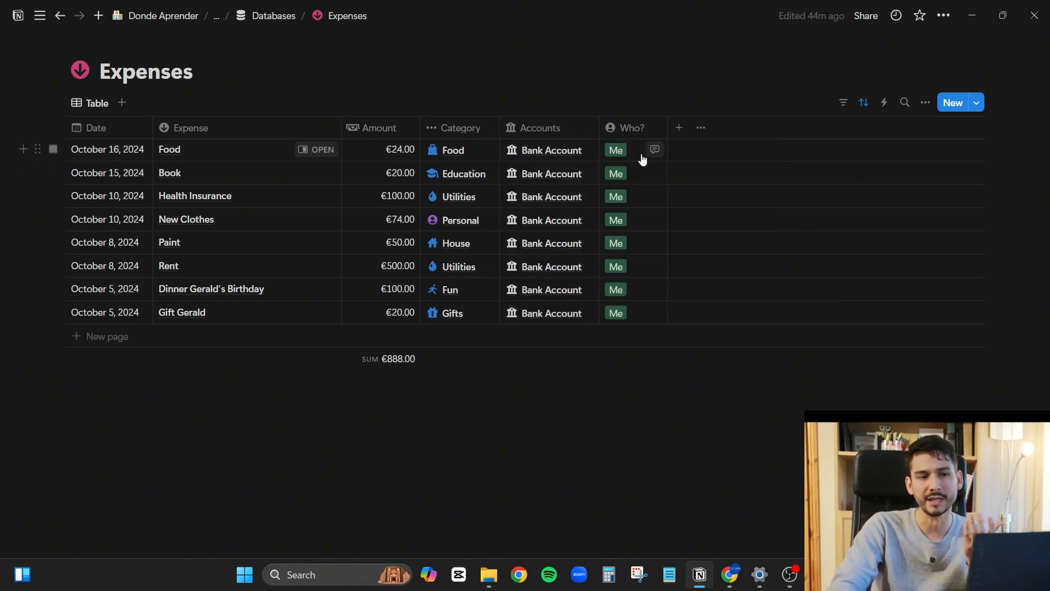
{"action": "left_click", "coordinate": [639, 155]}
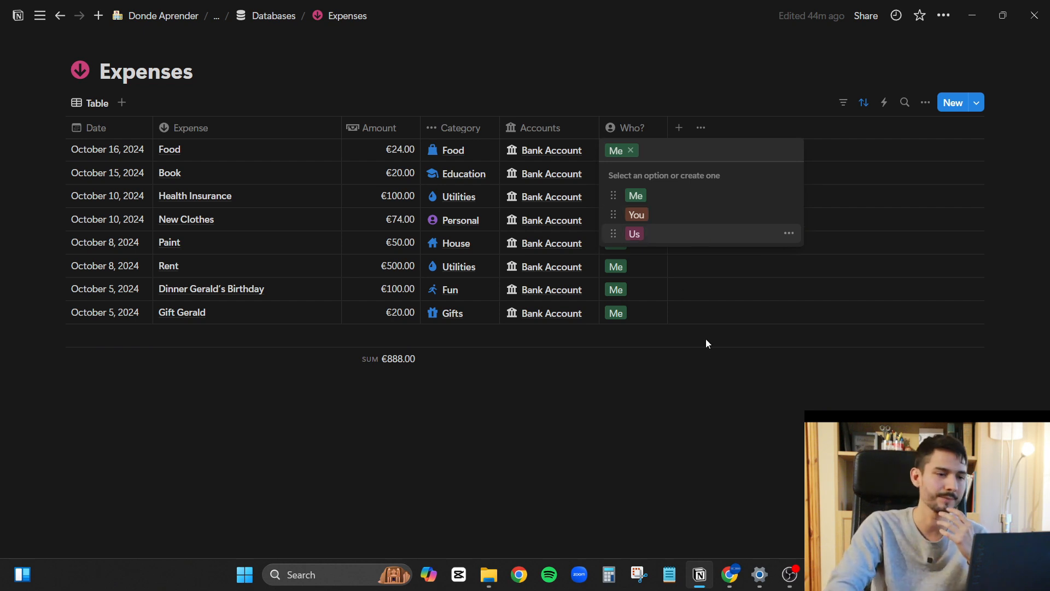
{"action": "key", "text": "Escape"}
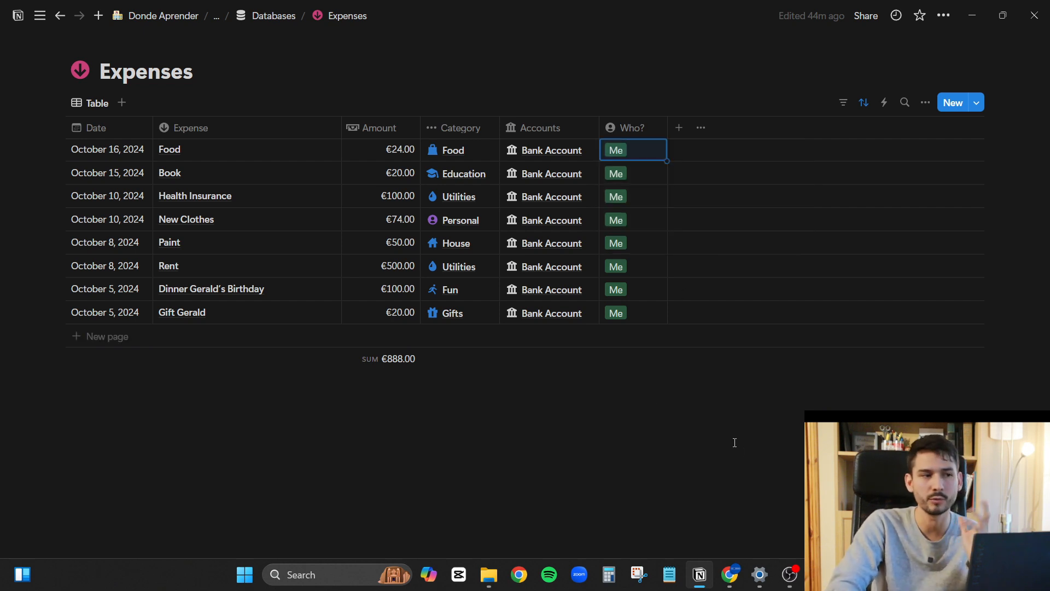
- Open the Income database and rename its Fecha property to Date
{"action": "left_click", "coordinate": [255, 15]}
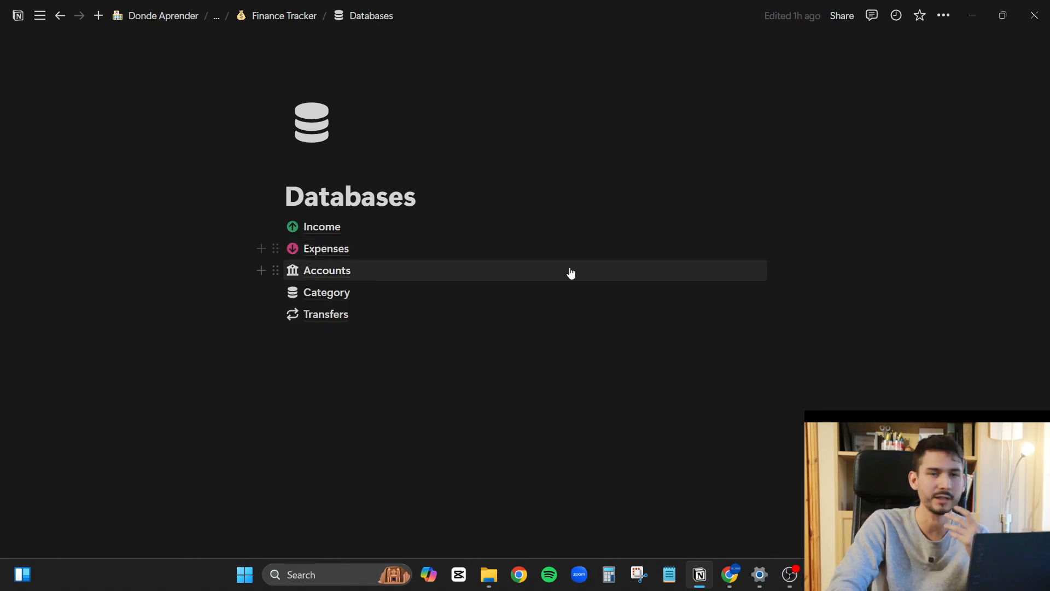
{"action": "mouse_move", "coordinate": [530, 292]}
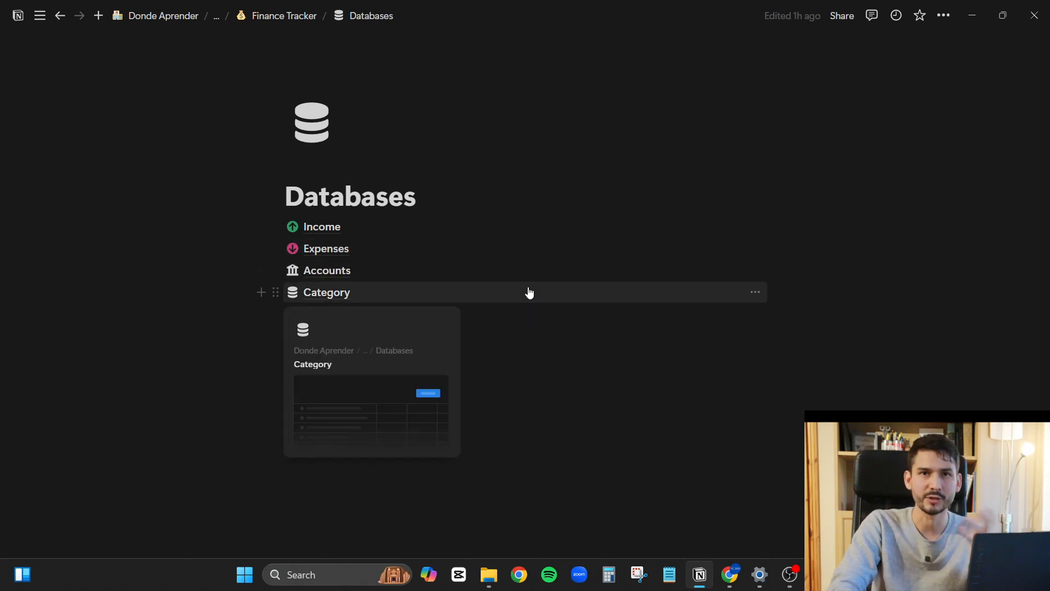
{"action": "left_click", "coordinate": [337, 231]}
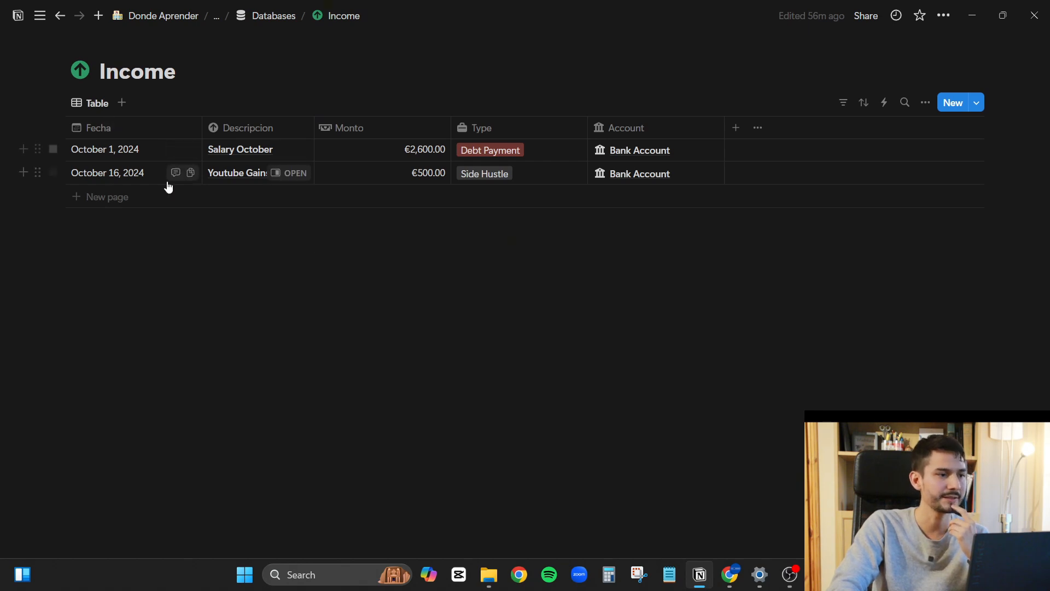
{"action": "left_click", "coordinate": [122, 131]}
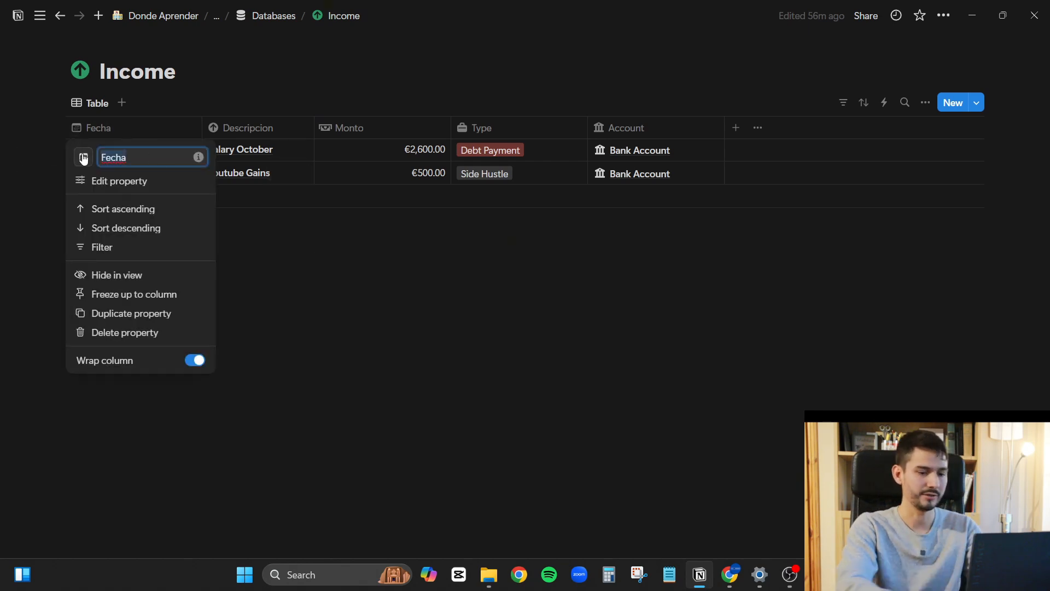
{"action": "type", "text": "Date"}
{"action": "left_click", "coordinate": [436, 300]}
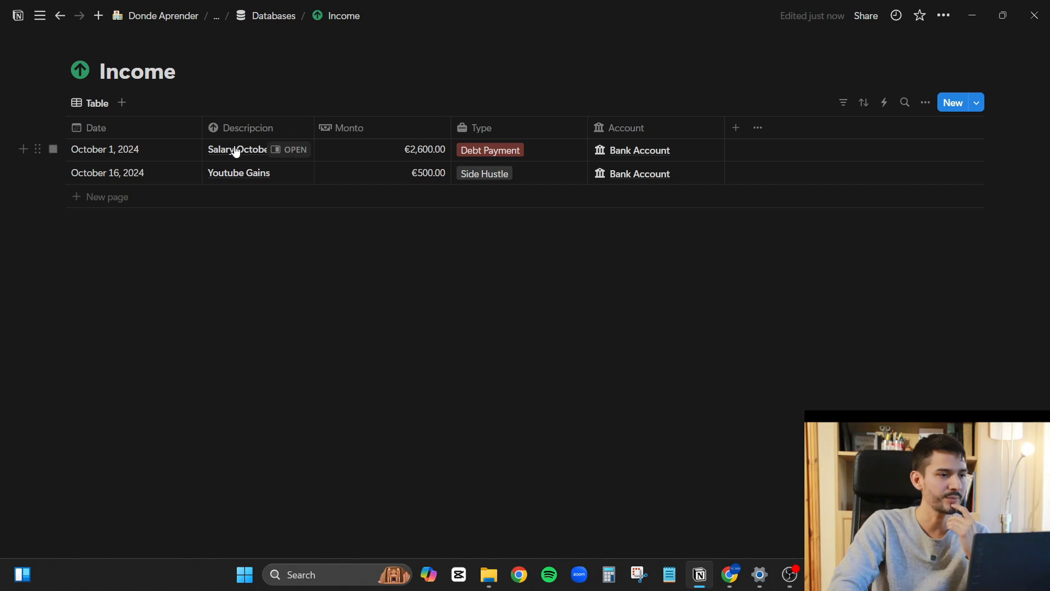
- Rename the Income table's Monto property to Amount
{"action": "left_click", "coordinate": [377, 129]}
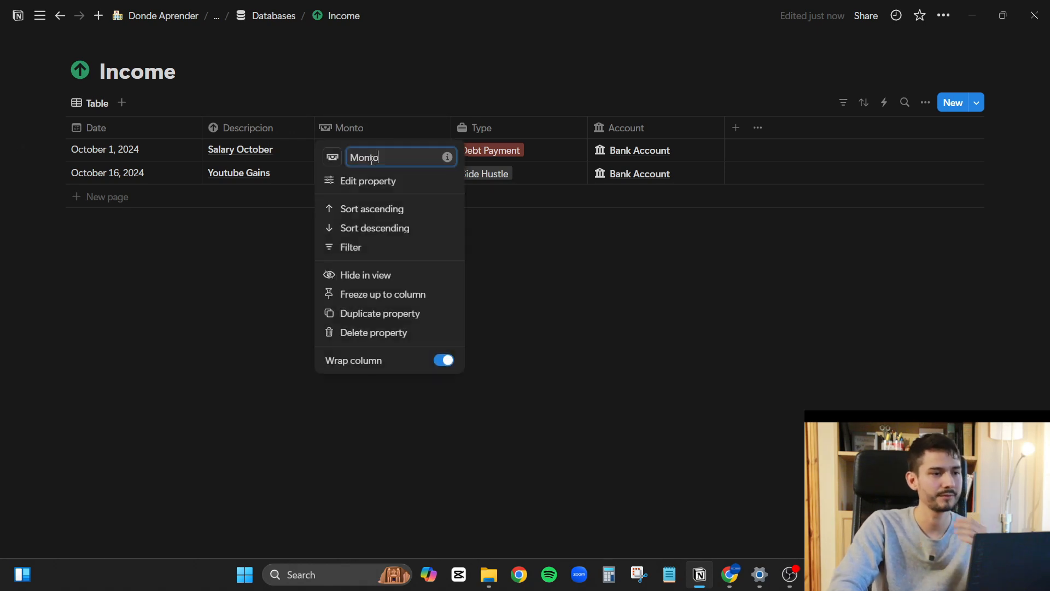
{"action": "type", "text": "Amount"}
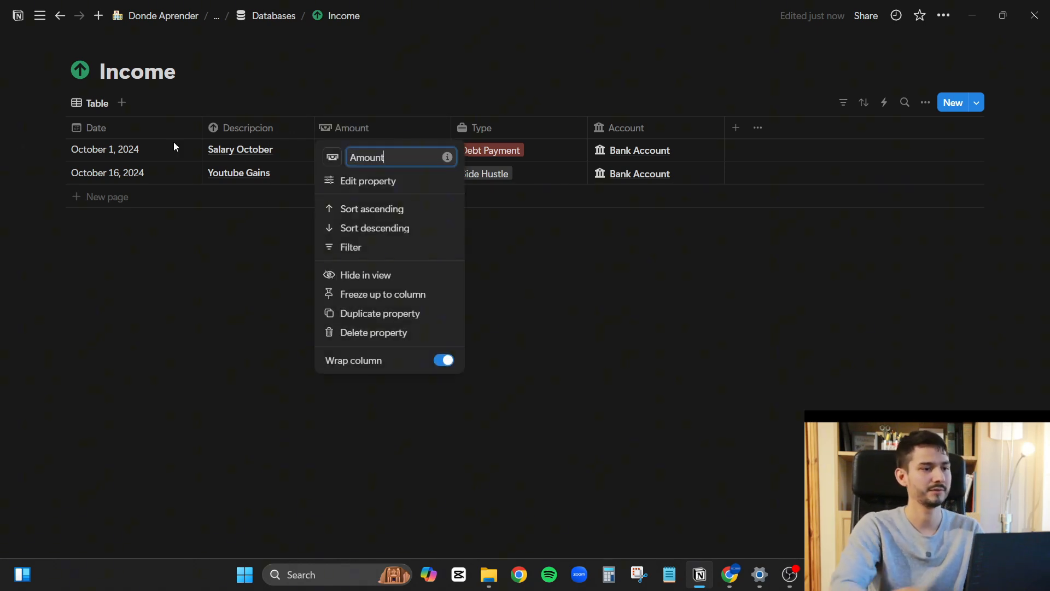
{"action": "left_click", "coordinate": [642, 270]}
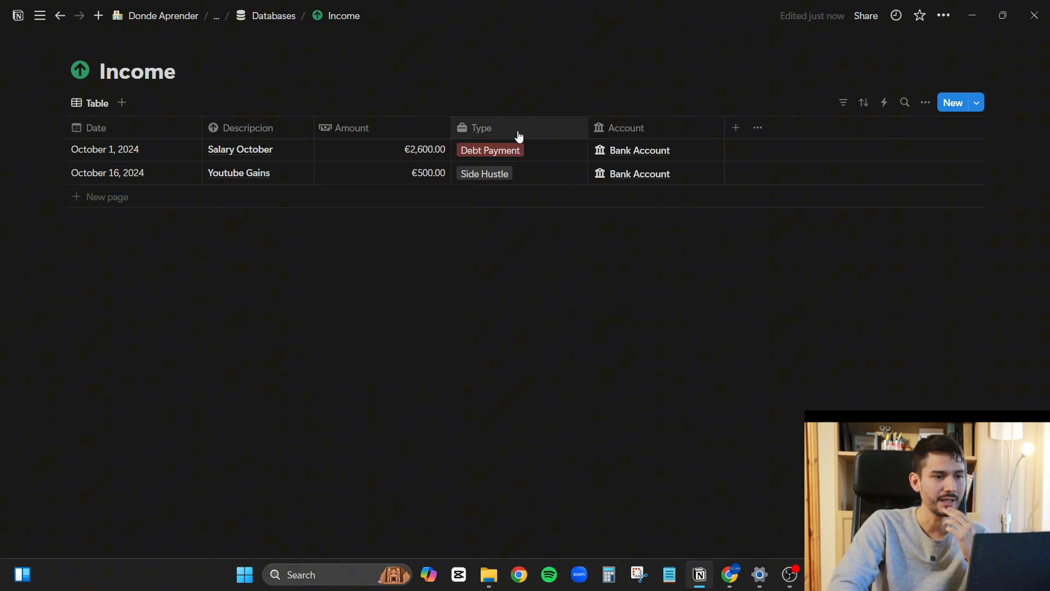
- Rename the Salary type option to Main Hustle and assign it to the Salary October income
{"action": "left_click", "coordinate": [528, 152]}
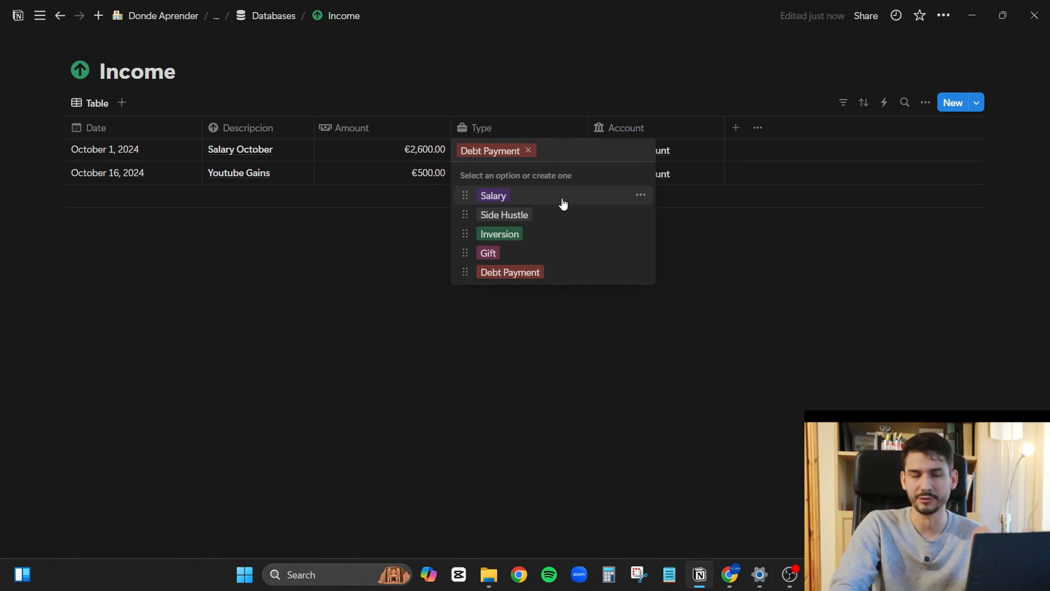
{"action": "left_click", "coordinate": [639, 196]}
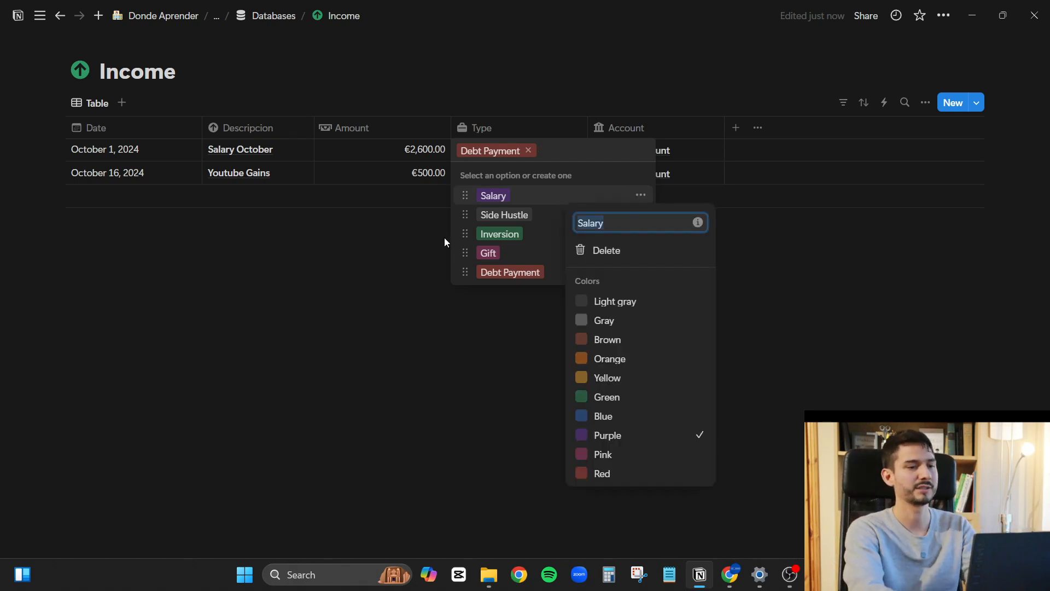
{"action": "type", "text": "ain Income"}
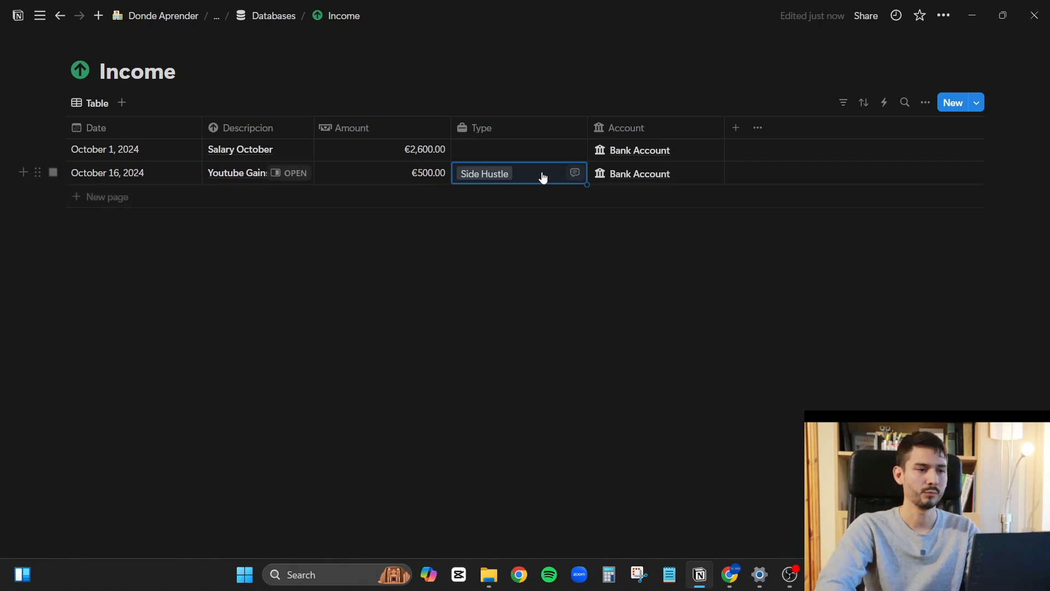
- Rename the Main Hustle type option to Youtube Channel from the Youtube Gains entry
{"action": "left_click", "coordinate": [541, 175]}
{"action": "left_click", "coordinate": [640, 218]}
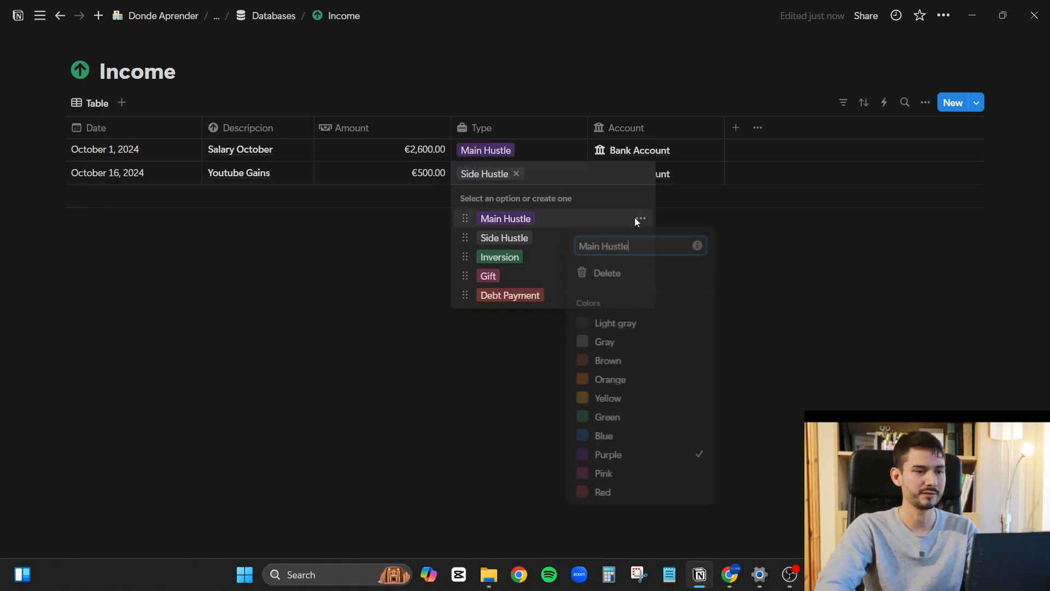
{"action": "type", "text": "Youtube "}
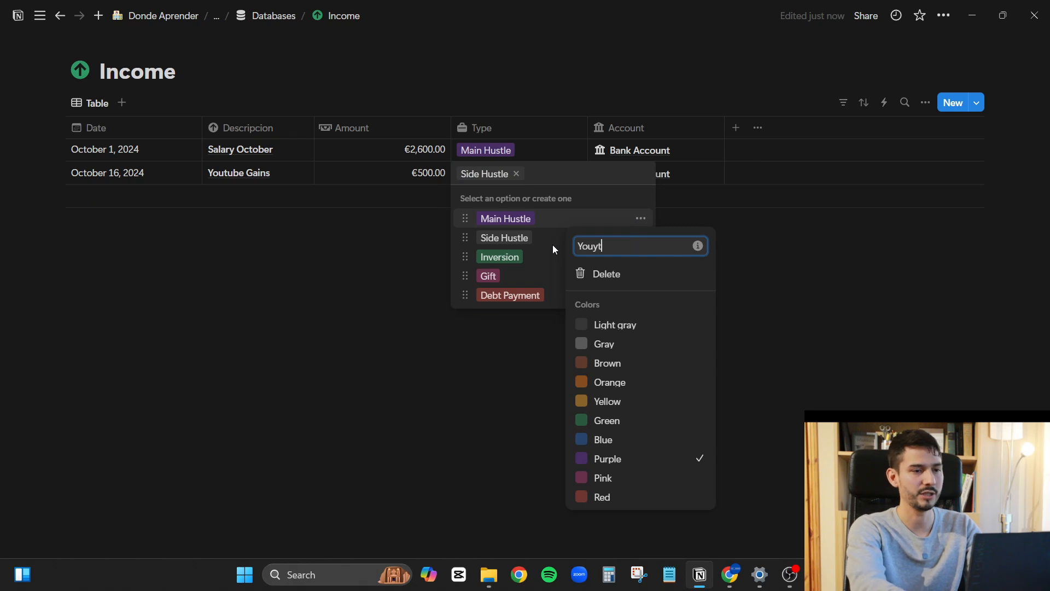
{"action": "type", "text": "Gains"}
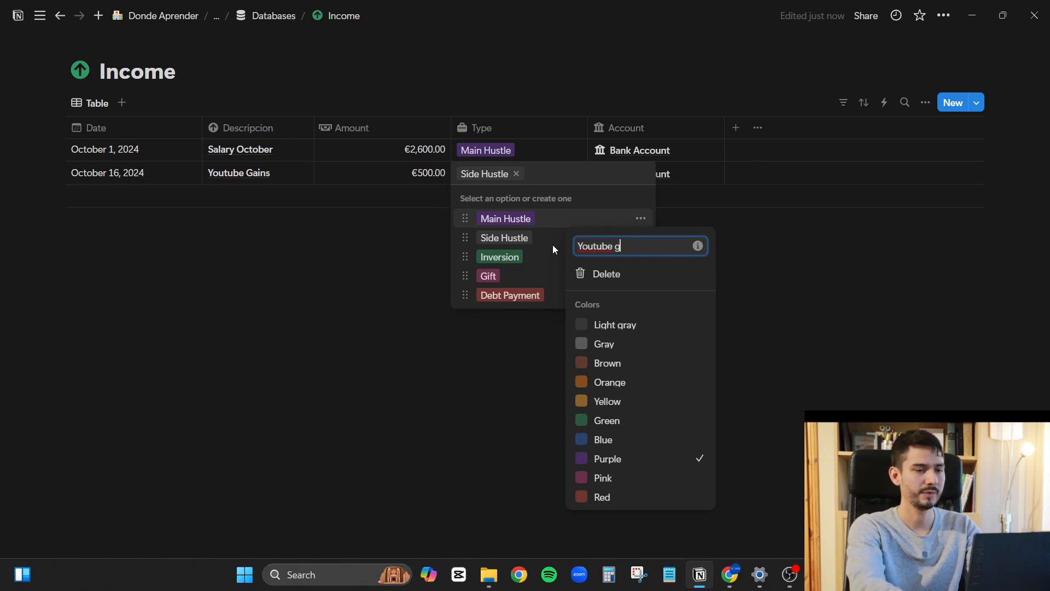
{"action": "key", "text": "BackSpace"}
{"action": "key", "text": "BackSpace"}
{"action": "key", "text": "BackSpace"}
{"action": "key", "text": "BackSpace"}
{"action": "key", "text": "BackSpace"}
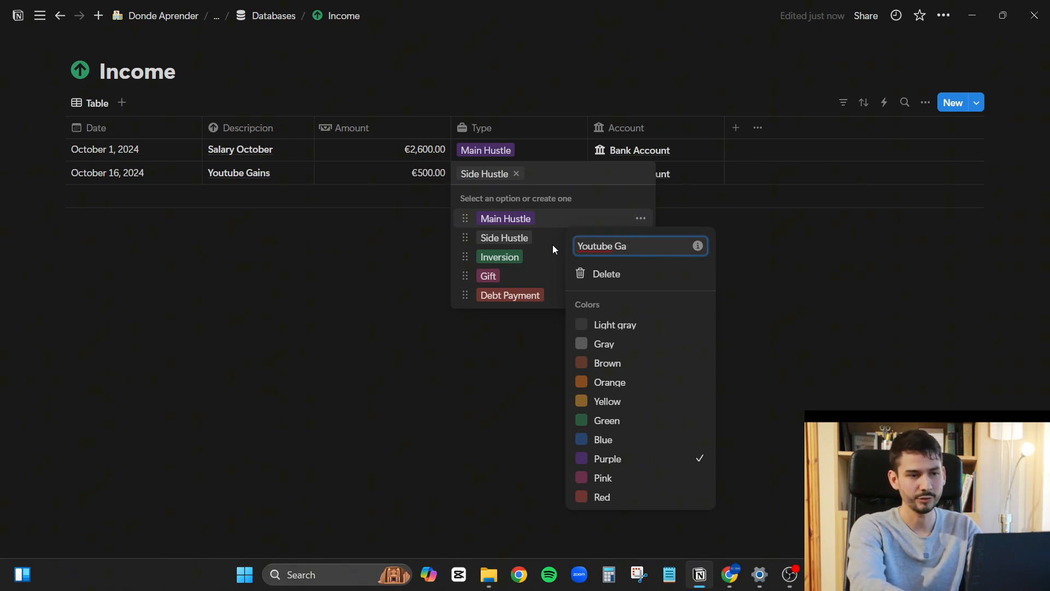
{"action": "type", "text": "Channel"}
{"action": "key", "text": "Escape"}
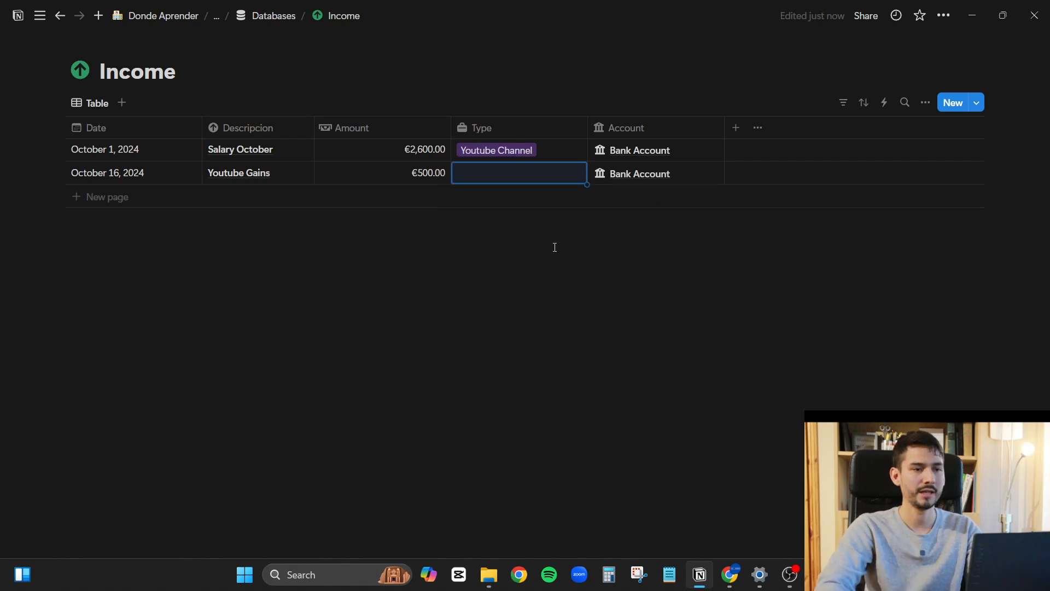
{"action": "left_click", "coordinate": [555, 247]}
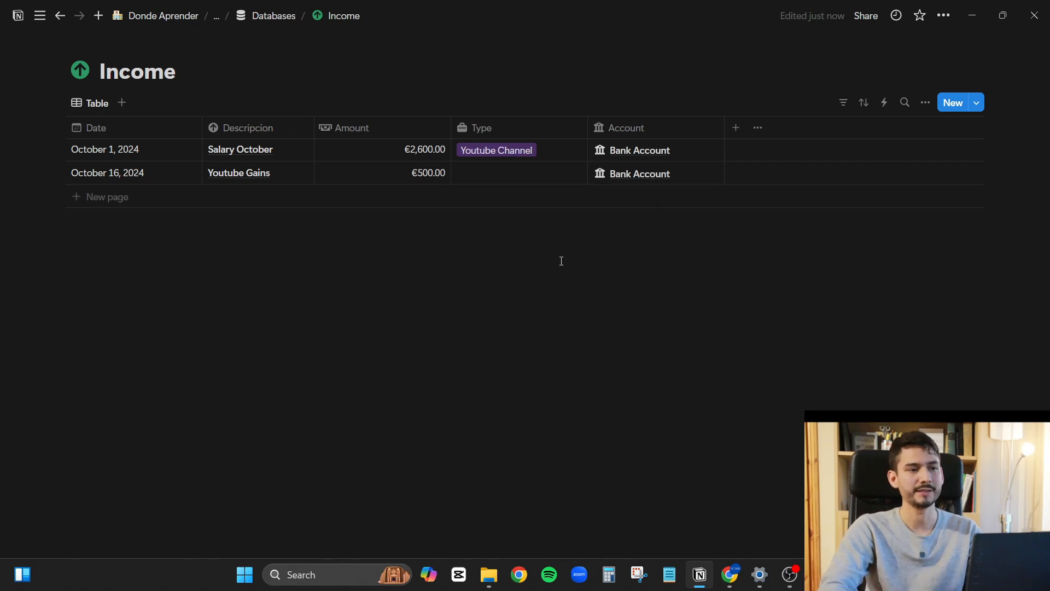
- Rename the Youtube Channel type option to Salary
{"action": "left_click", "coordinate": [557, 158]}
{"action": "left_click", "coordinate": [641, 195]}
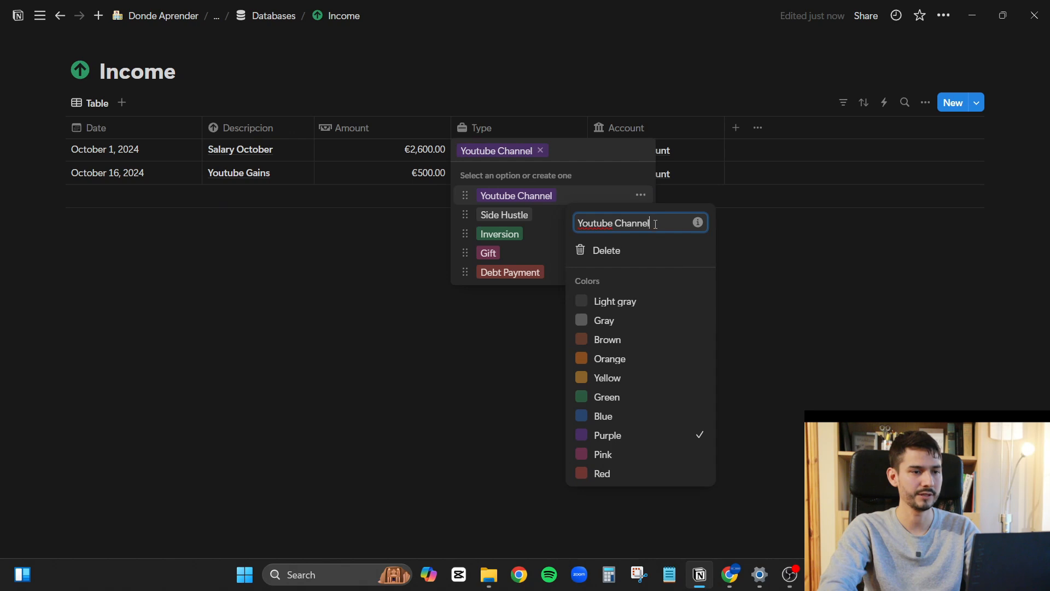
{"action": "type", "text": "Salary"}
{"action": "key", "text": "Escape"}
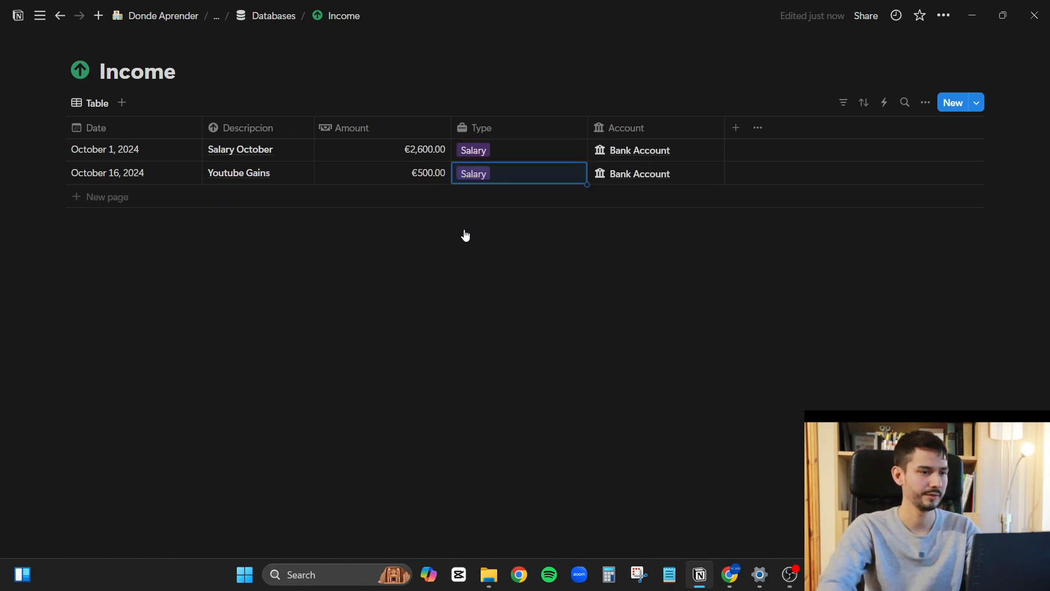
- Set the type of the Youtube Gains income to Side Hustle
{"action": "left_click", "coordinate": [497, 176]}
{"action": "left_click", "coordinate": [520, 240]}
{"action": "left_click", "coordinate": [678, 294]}
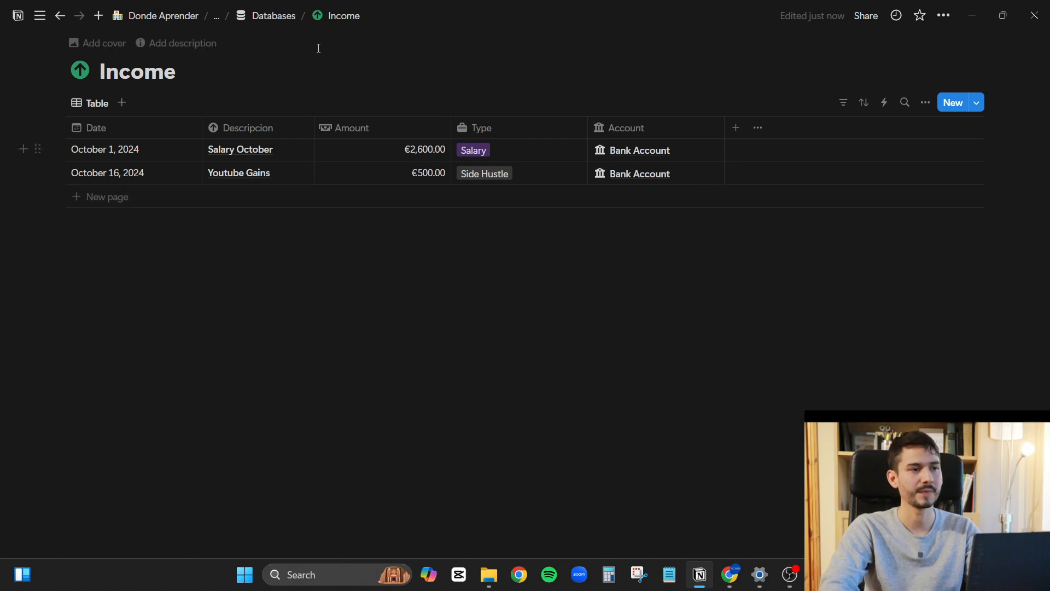
- Open the Transfers database, look over its entries and the Amount property's options, and return to the Databases page
{"action": "left_click", "coordinate": [272, 17]}
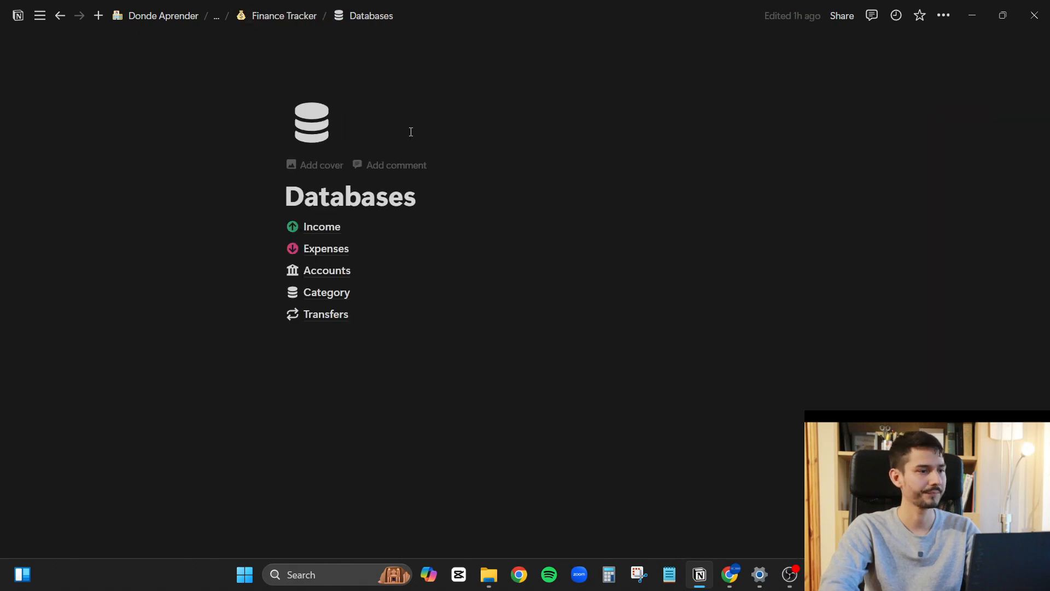
{"action": "left_click", "coordinate": [328, 316]}
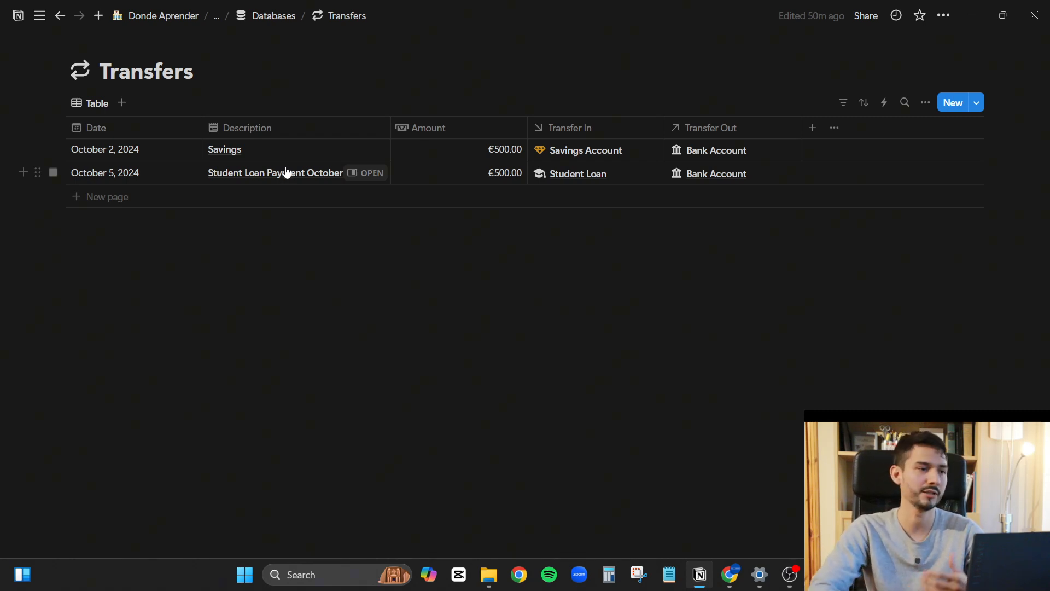
{"action": "left_click", "coordinate": [460, 129]}
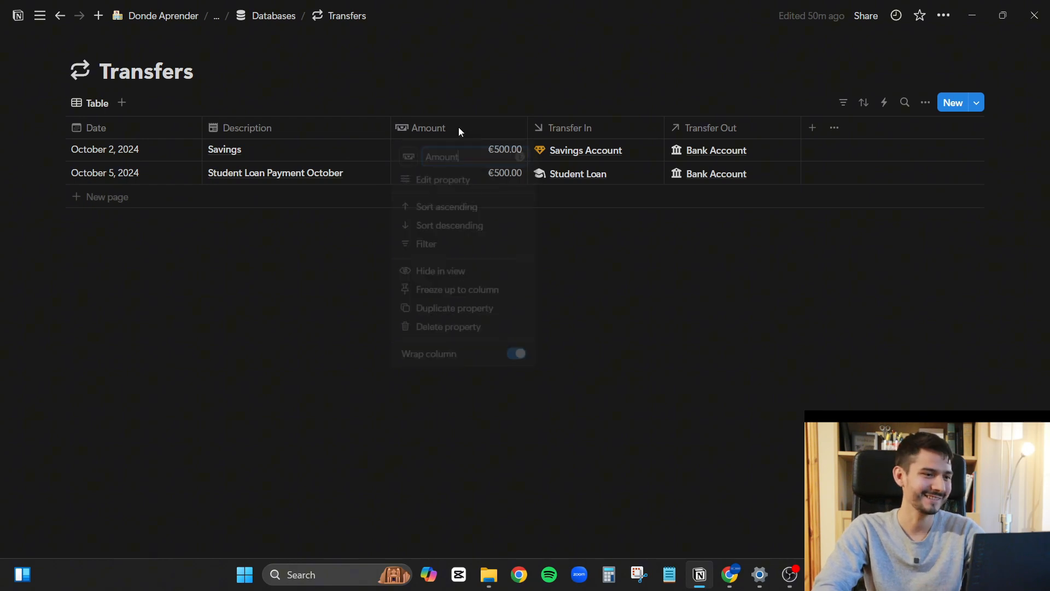
{"action": "left_click", "coordinate": [662, 265]}
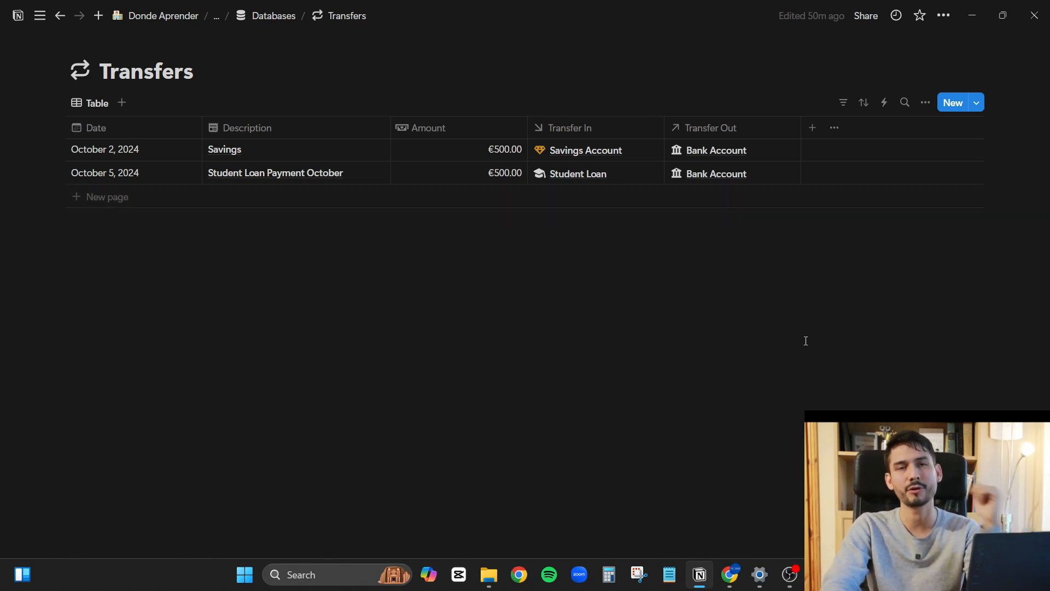
{"action": "left_click", "coordinate": [264, 17]}
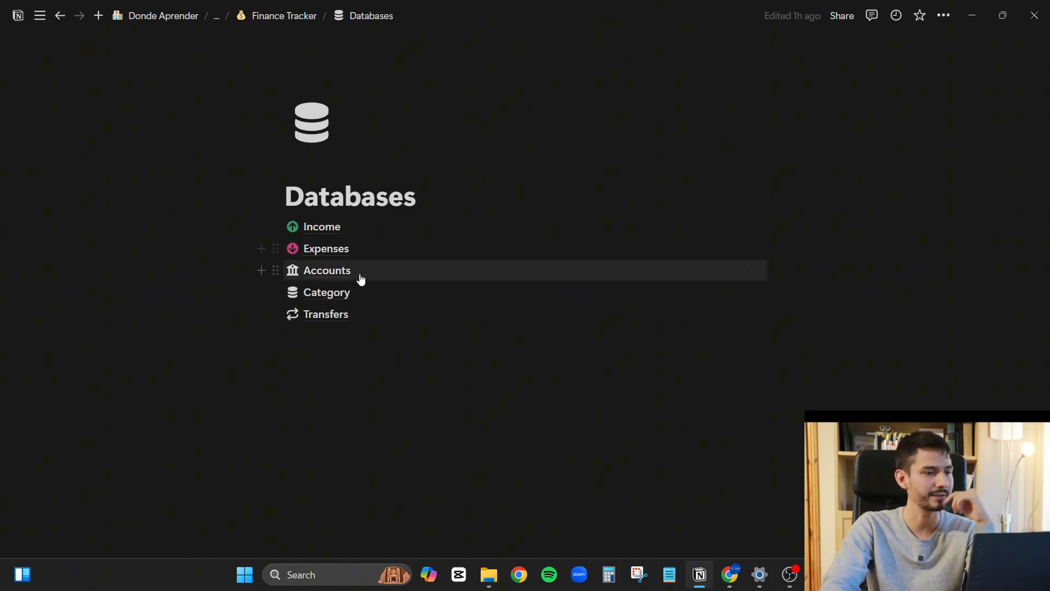
- Open the Accounts database and add a new account named Paypal
{"action": "mouse_move", "coordinate": [358, 281]}
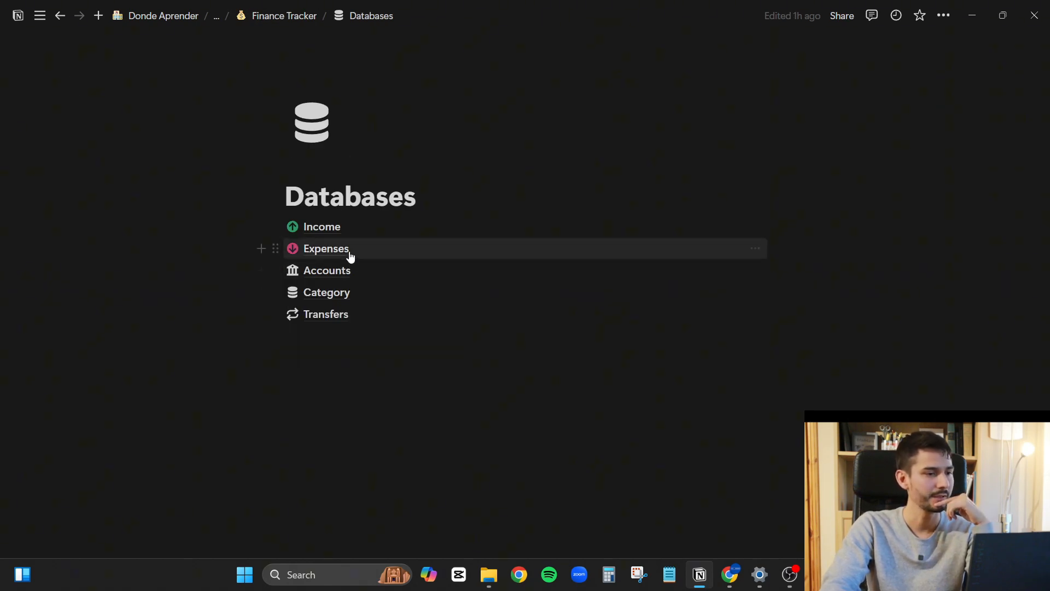
{"action": "left_click", "coordinate": [357, 278]}
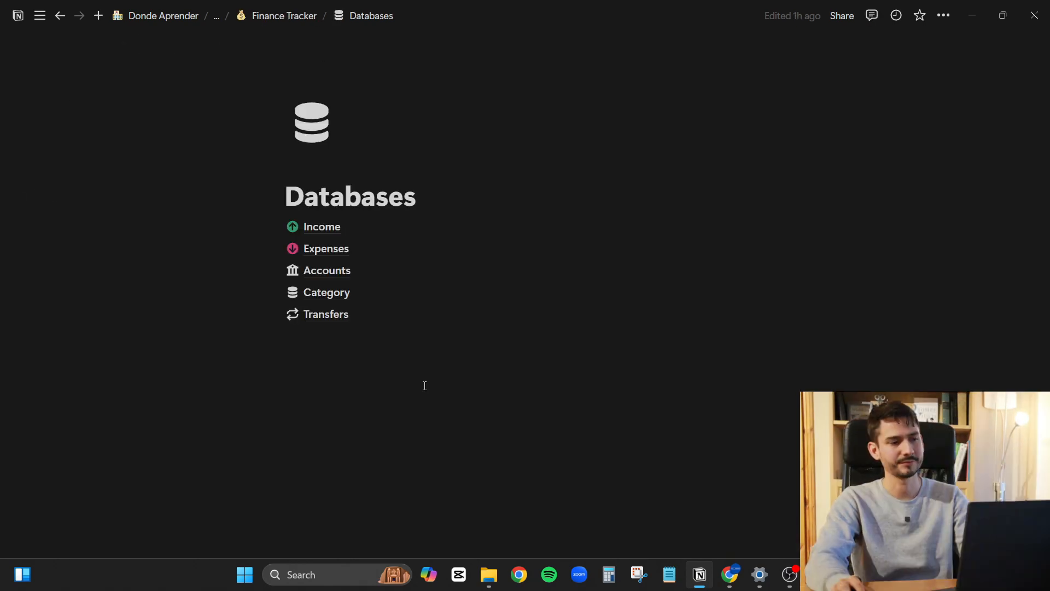
{"action": "left_click", "coordinate": [328, 272]}
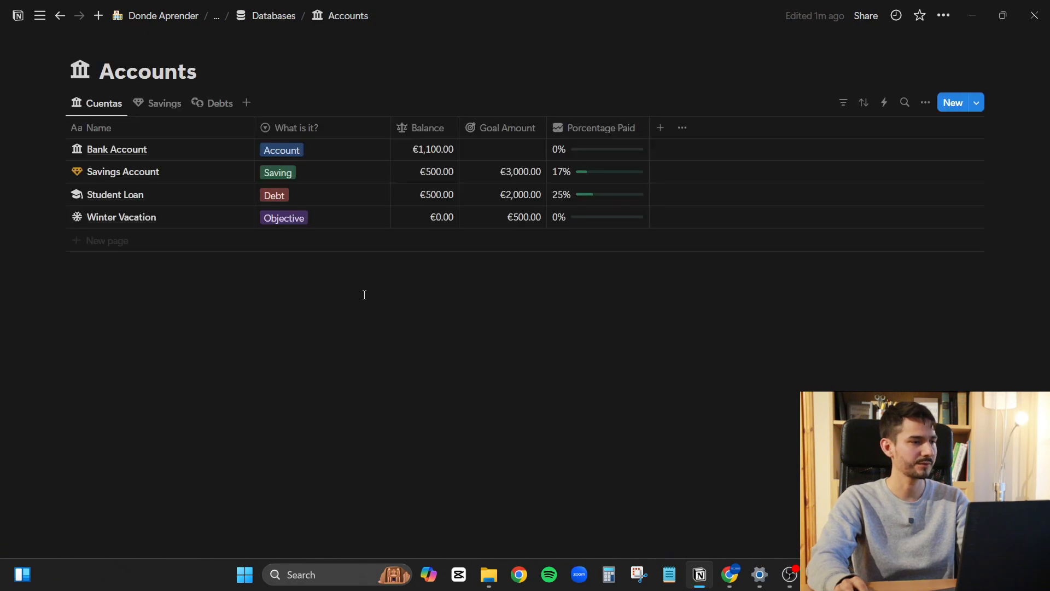
{"action": "left_click", "coordinate": [134, 241]}
{"action": "type", "text": "Paypal"}
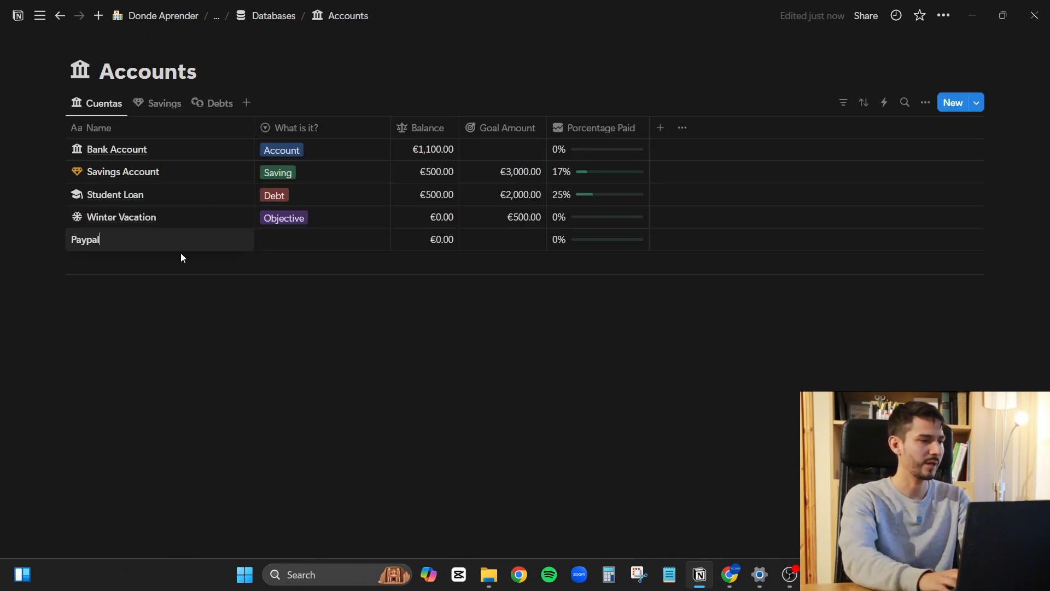
{"action": "key", "text": "Escape"}
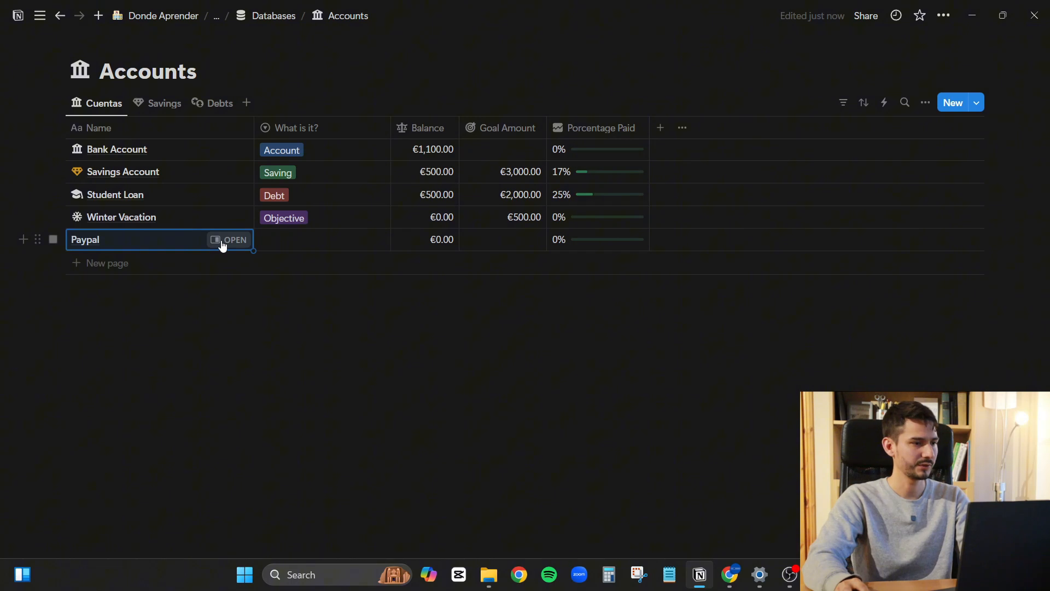
- Give the Paypal account page a custom icon by uploading the PayPal logo image, and close the page
{"action": "left_click", "coordinate": [221, 241]}
{"action": "left_click", "coordinate": [590, 50]}
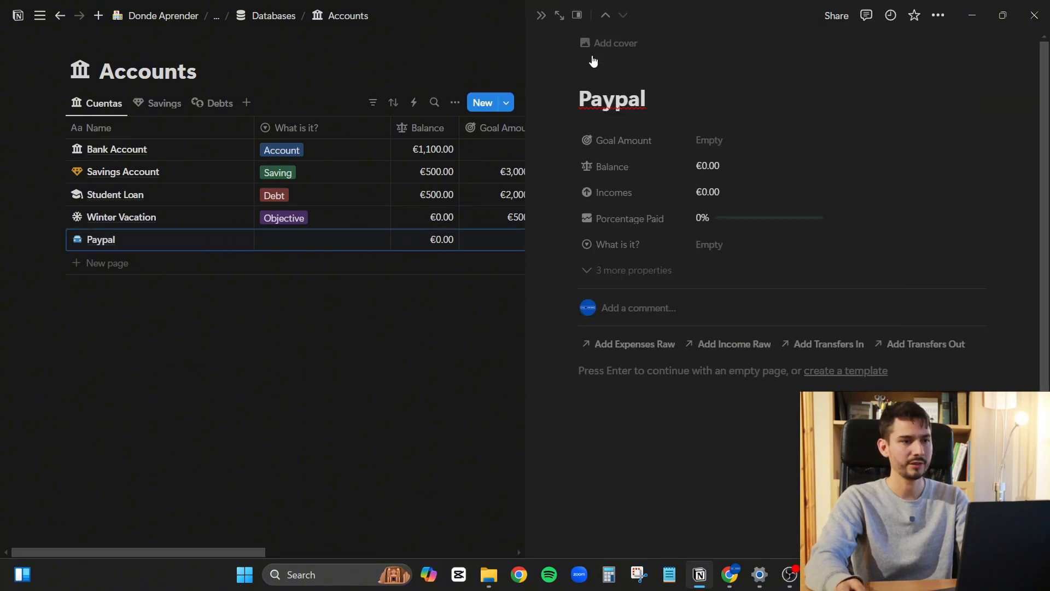
{"action": "left_click", "coordinate": [590, 64]}
{"action": "left_click", "coordinate": [508, 102]}
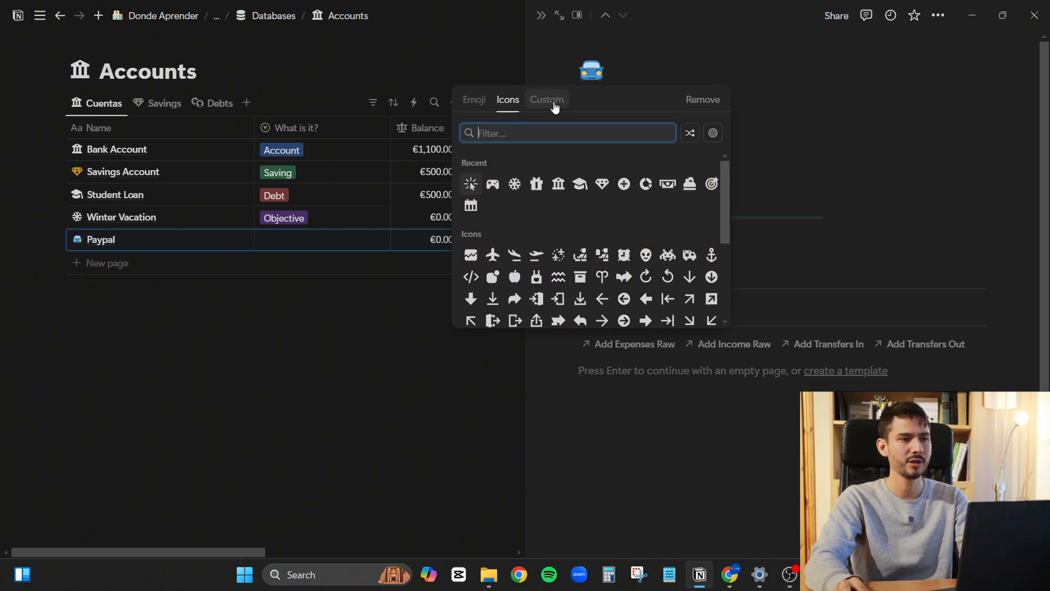
{"action": "left_click", "coordinate": [555, 105]}
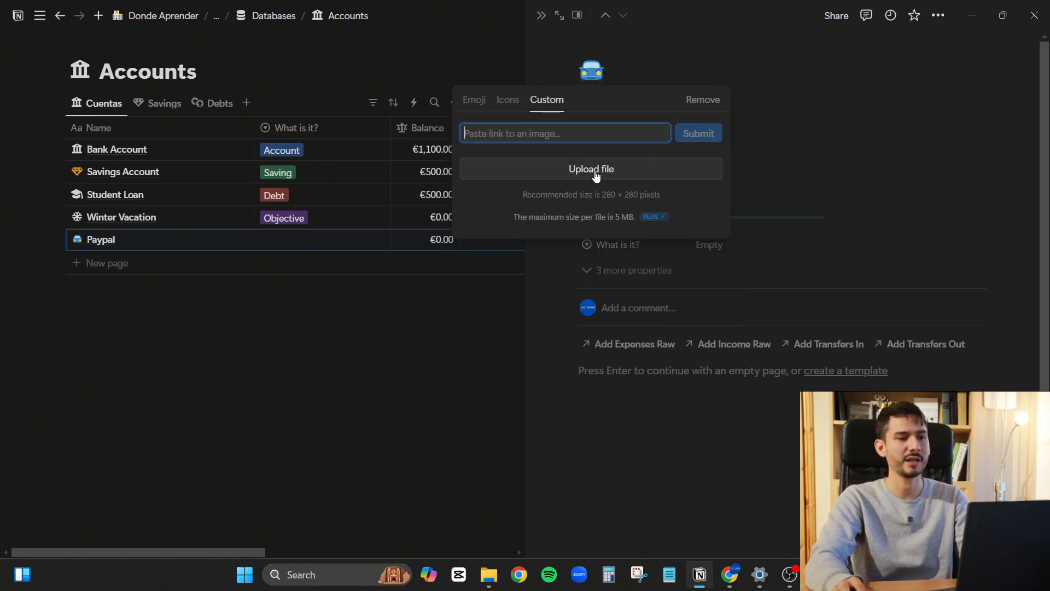
{"action": "left_click", "coordinate": [596, 171]}
{"action": "double_click", "coordinate": [618, 116]}
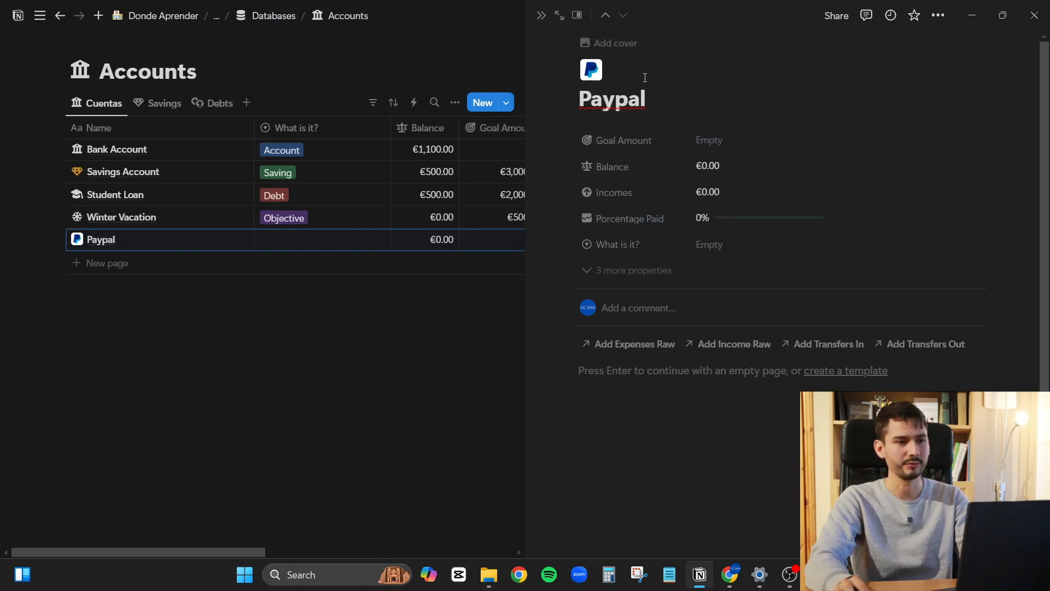
{"action": "left_click", "coordinate": [542, 21]}
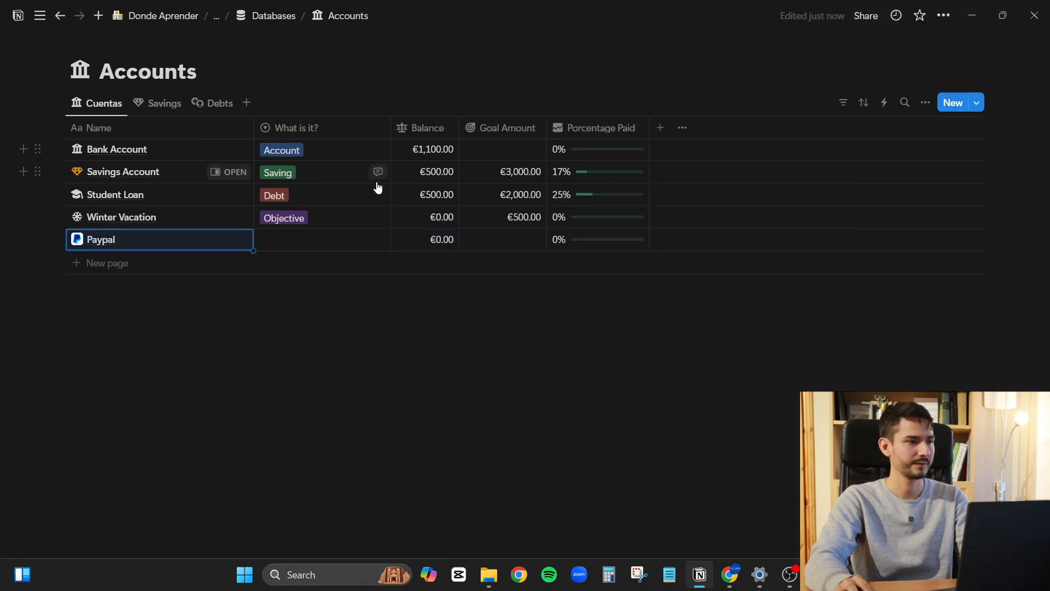
- Classify the Paypal entry as Account in the What is it? property and return to the Databases page
{"action": "left_click", "coordinate": [290, 239]}
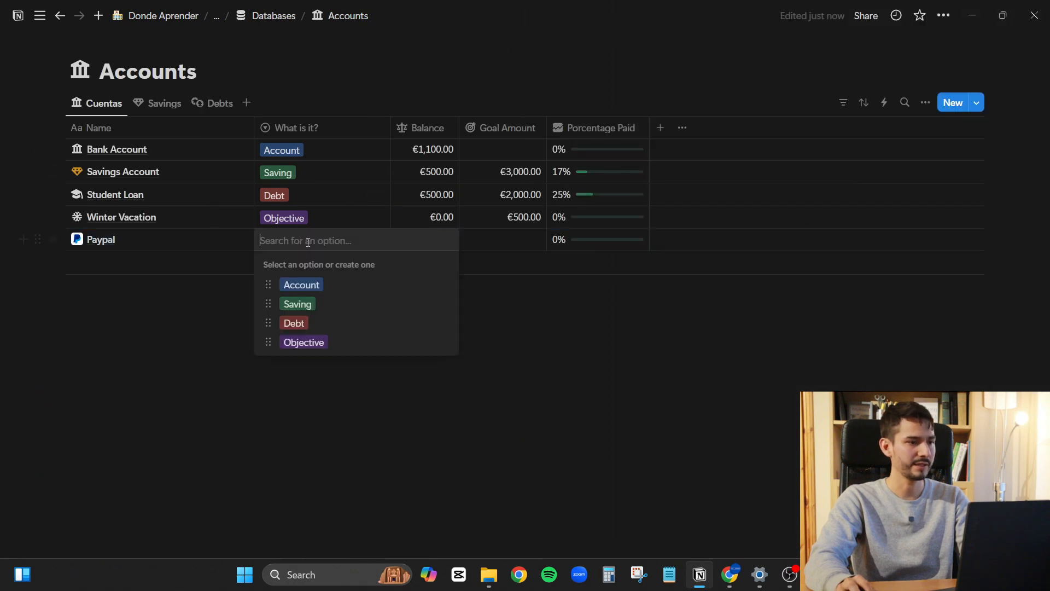
{"action": "left_click", "coordinate": [324, 289]}
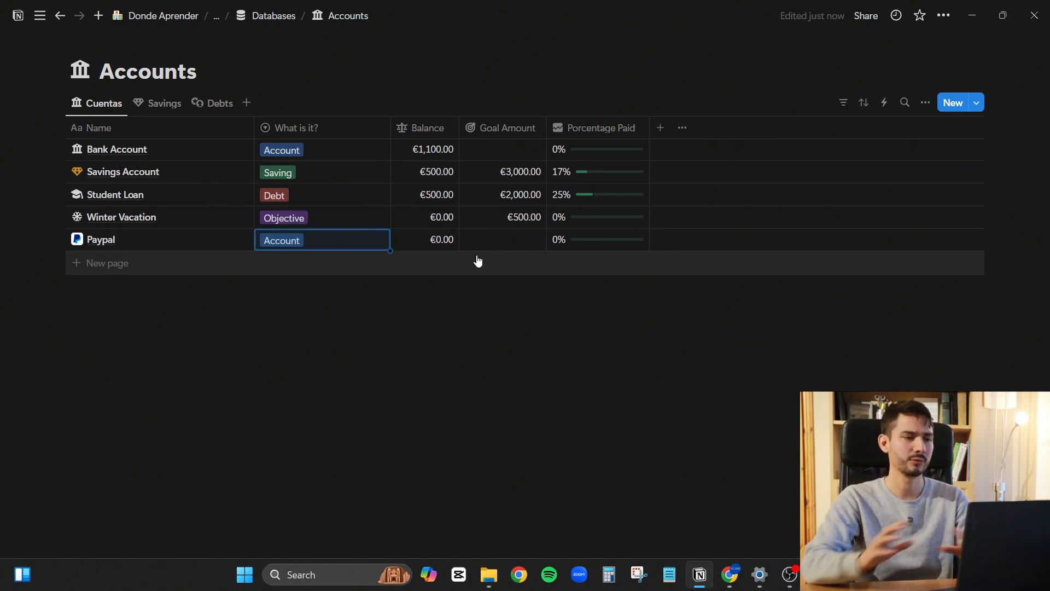
{"action": "left_click", "coordinate": [264, 17]}
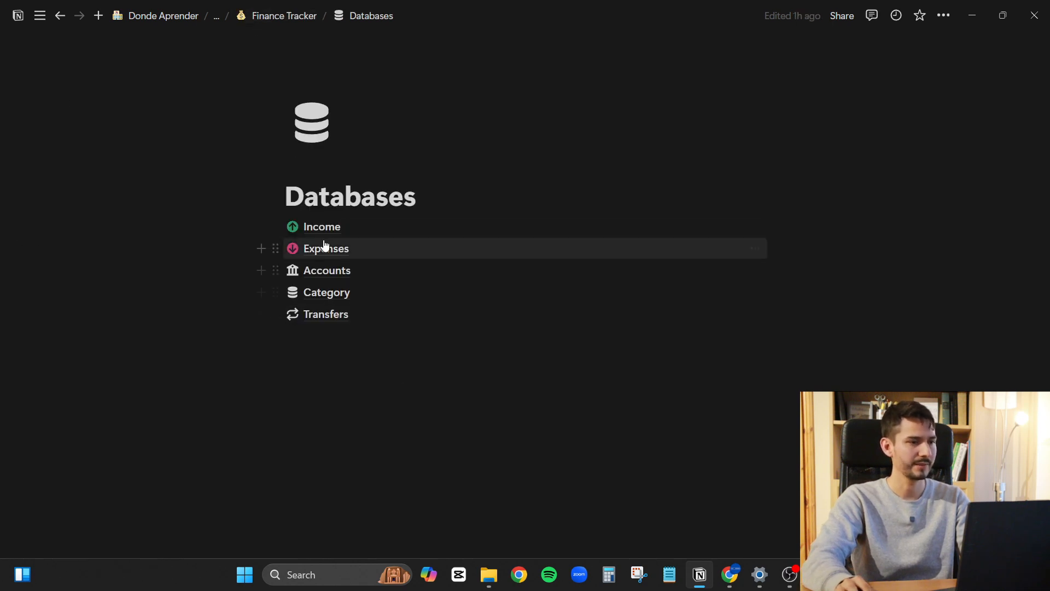
- Add a new income from the Finance Tracker dashboard, titled Youtube Gains and dated October 19, 2024
{"action": "mouse_move", "coordinate": [328, 233]}
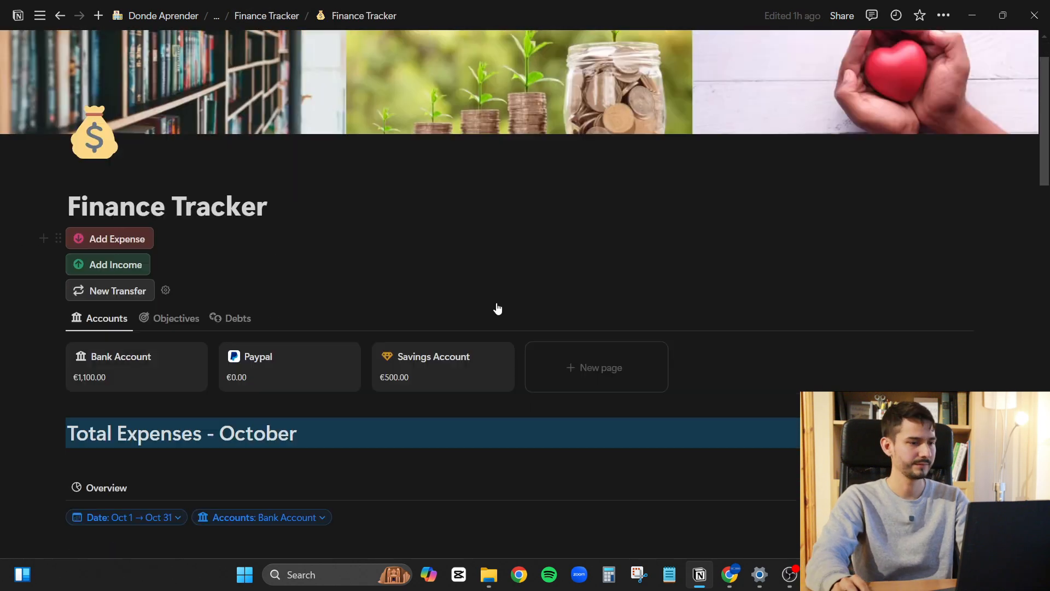
{"action": "scroll", "coordinate": [507, 307], "scroll_direction": "down", "scroll_amount": 10}
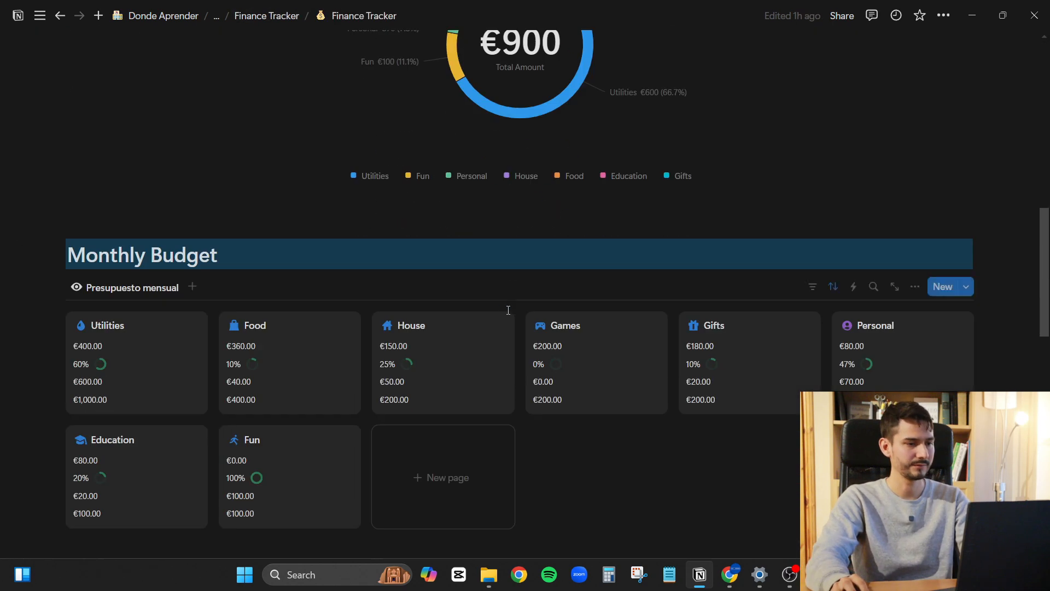
{"action": "scroll", "coordinate": [527, 324], "scroll_direction": "up", "scroll_amount": 12}
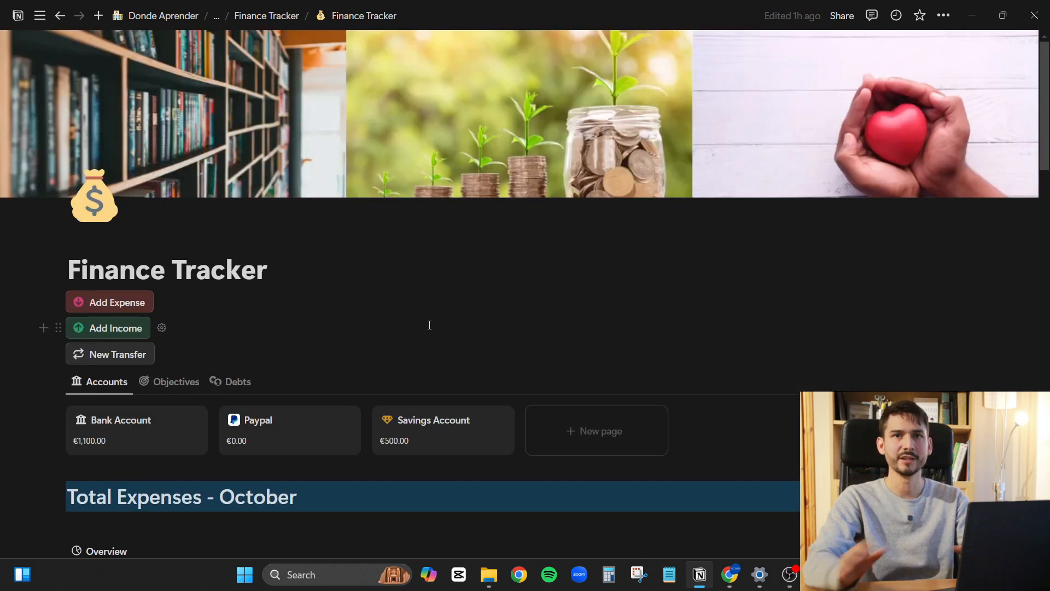
{"action": "left_click", "coordinate": [99, 332]}
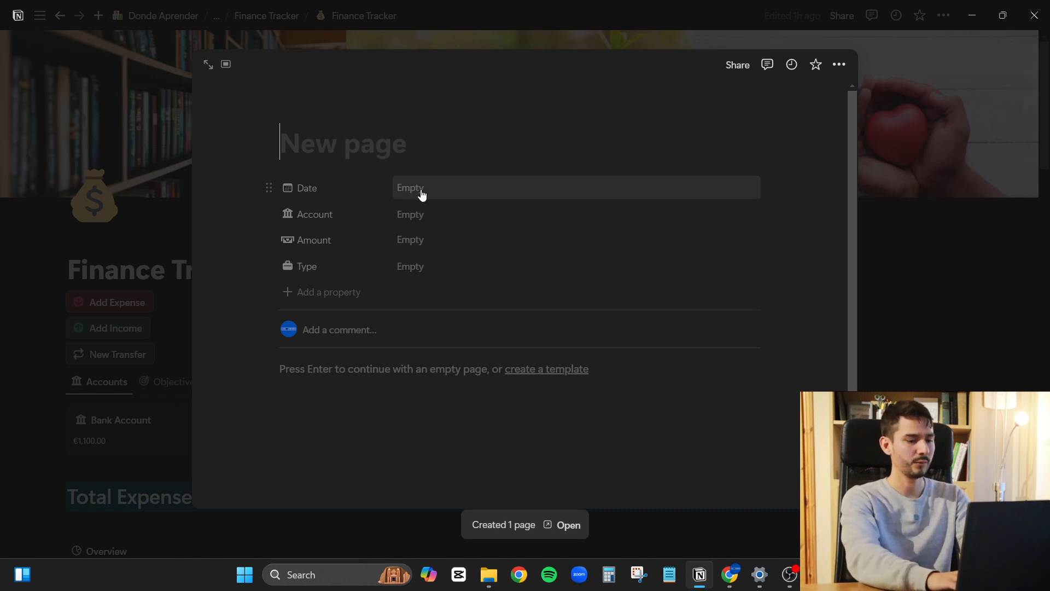
{"action": "type", "text": "Youtube Gain"}
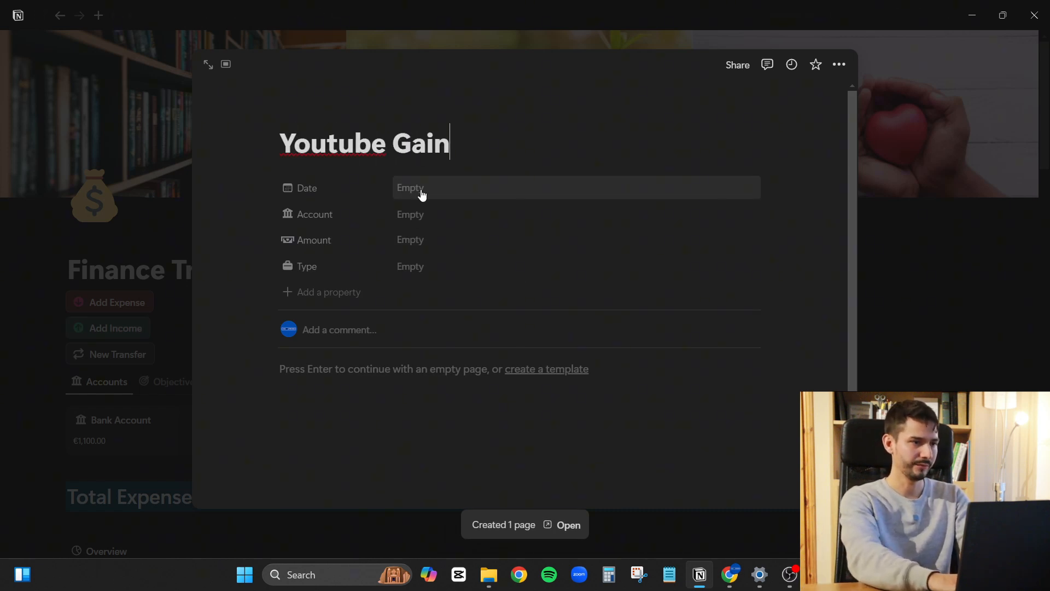
{"action": "type", "text": "s"}
{"action": "left_click", "coordinate": [421, 194]}
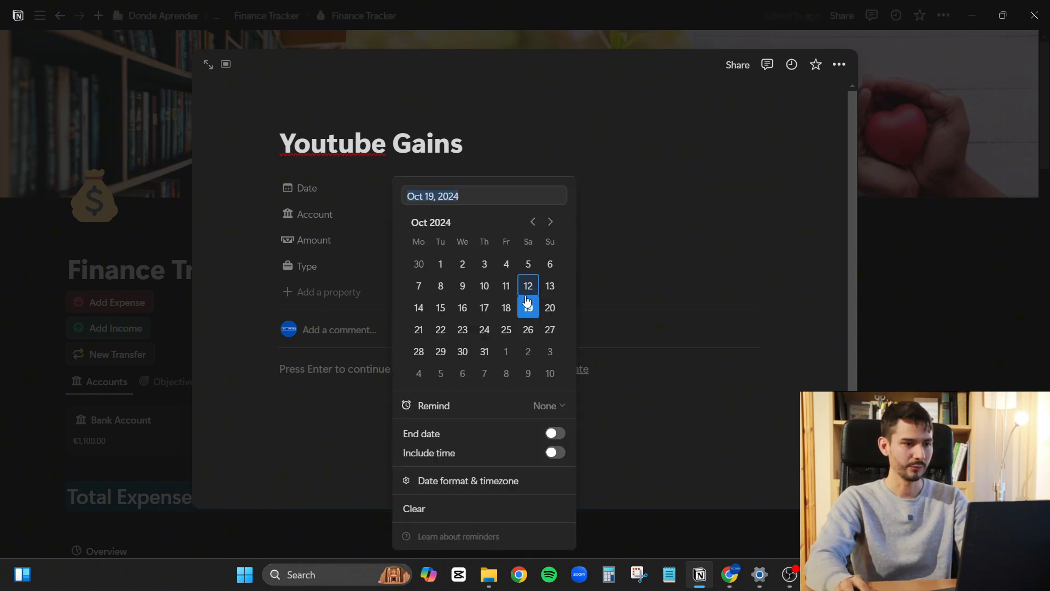
{"action": "left_click", "coordinate": [421, 103]}
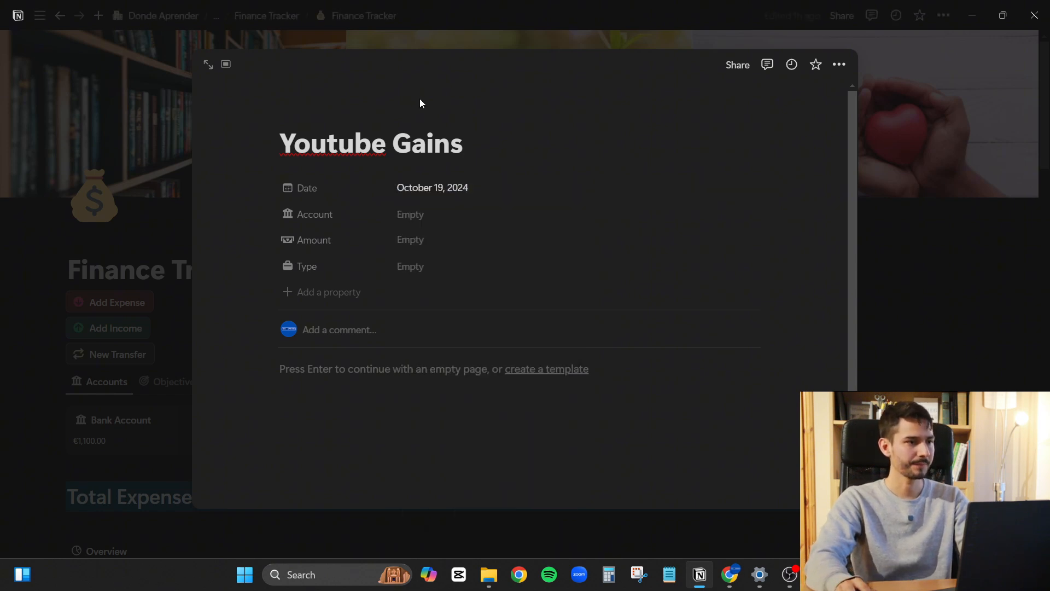
- Link the new Youtube Gains income to the Paypal account and set its amount to €200
{"action": "left_click", "coordinate": [438, 218]}
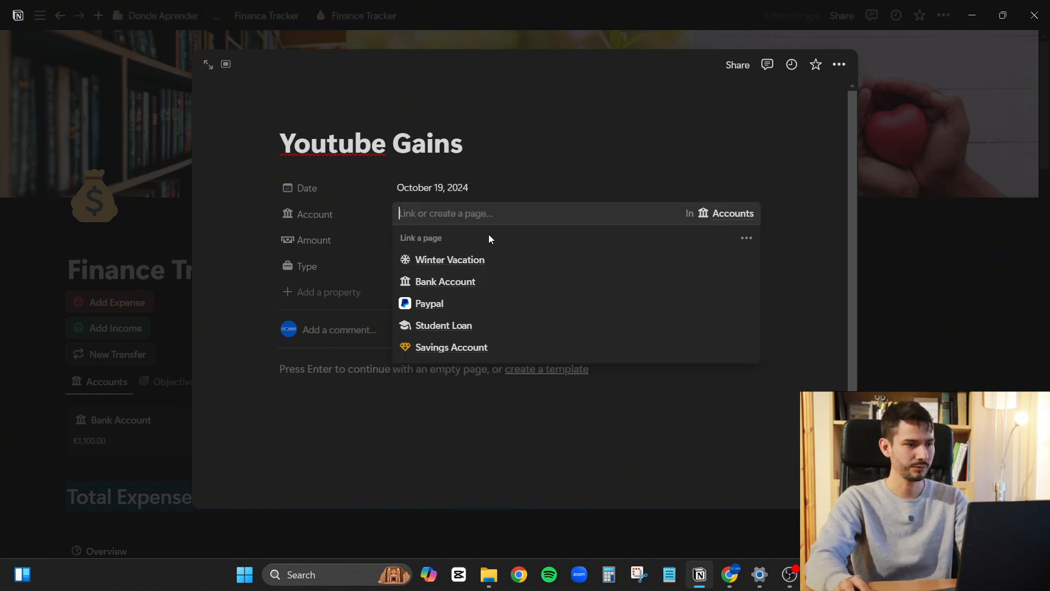
{"action": "left_click", "coordinate": [458, 304]}
{"action": "left_click", "coordinate": [437, 240]}
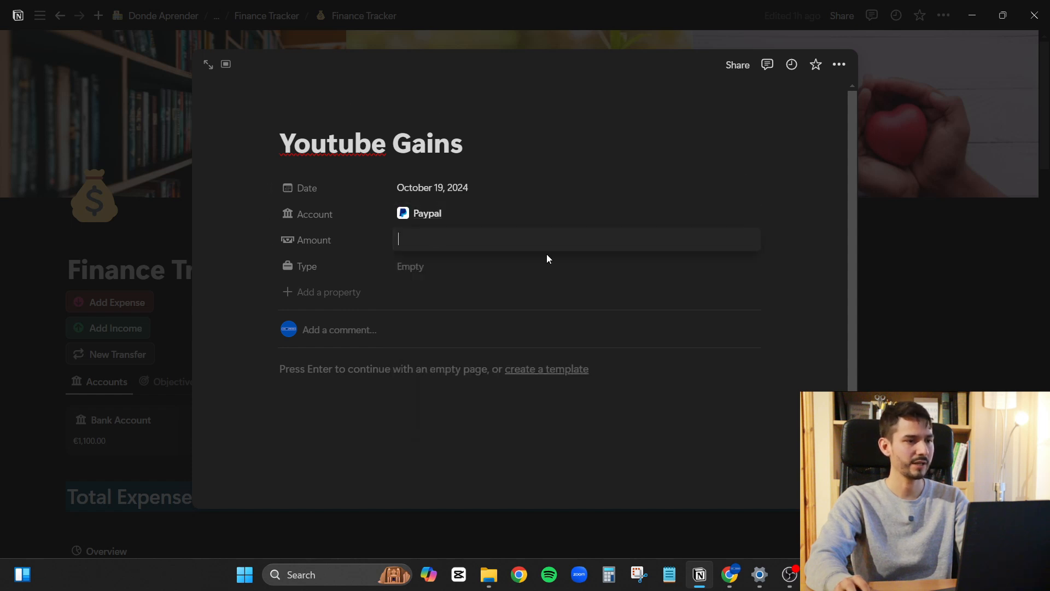
{"action": "type", "text": "200"}
{"action": "key", "text": "Return"}
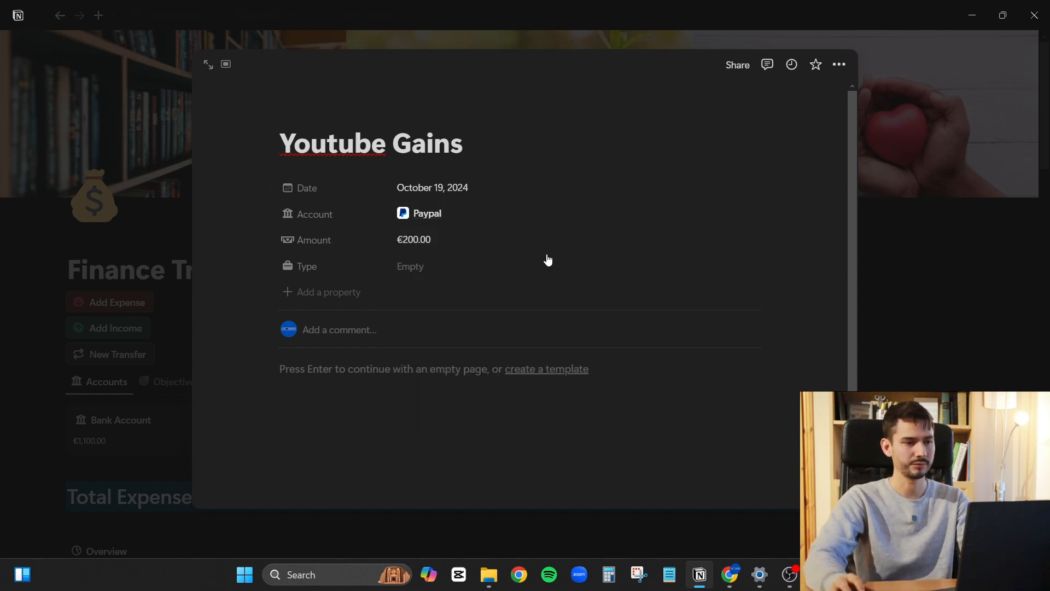
- Set the new Youtube Gains income's type to Side Hustle and close the entry
{"action": "left_click", "coordinate": [444, 272]}
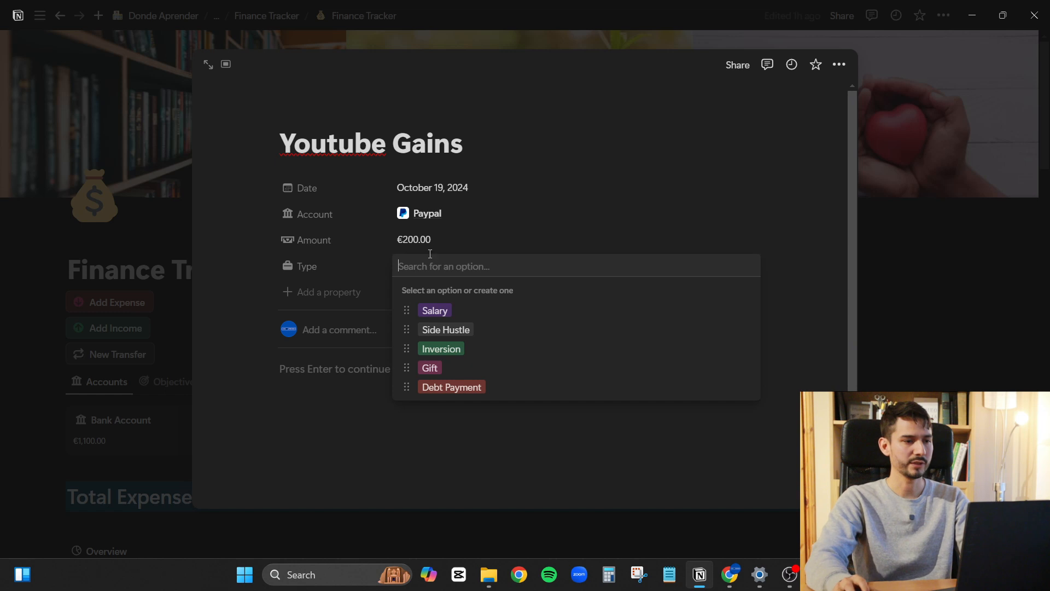
{"action": "left_click", "coordinate": [476, 330]}
{"action": "left_click", "coordinate": [999, 289]}
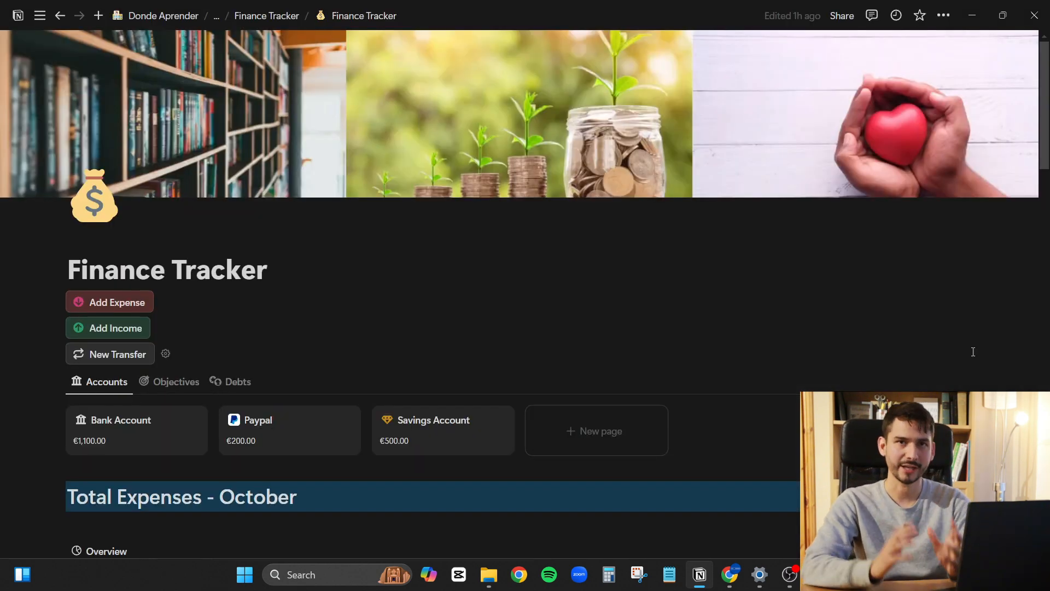
- Look over the dashboard's account balances, monthly budget, expenses, incomes and transfers sections
{"action": "scroll", "coordinate": [269, 434], "scroll_direction": "down", "scroll_amount": 12}
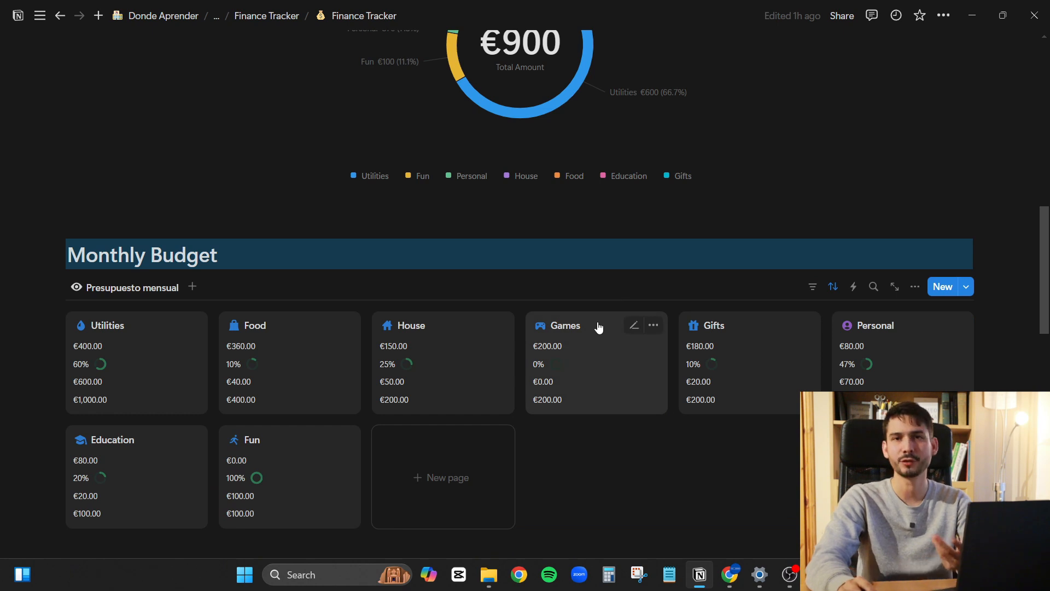
{"action": "scroll", "coordinate": [598, 327], "scroll_direction": "down", "scroll_amount": 7}
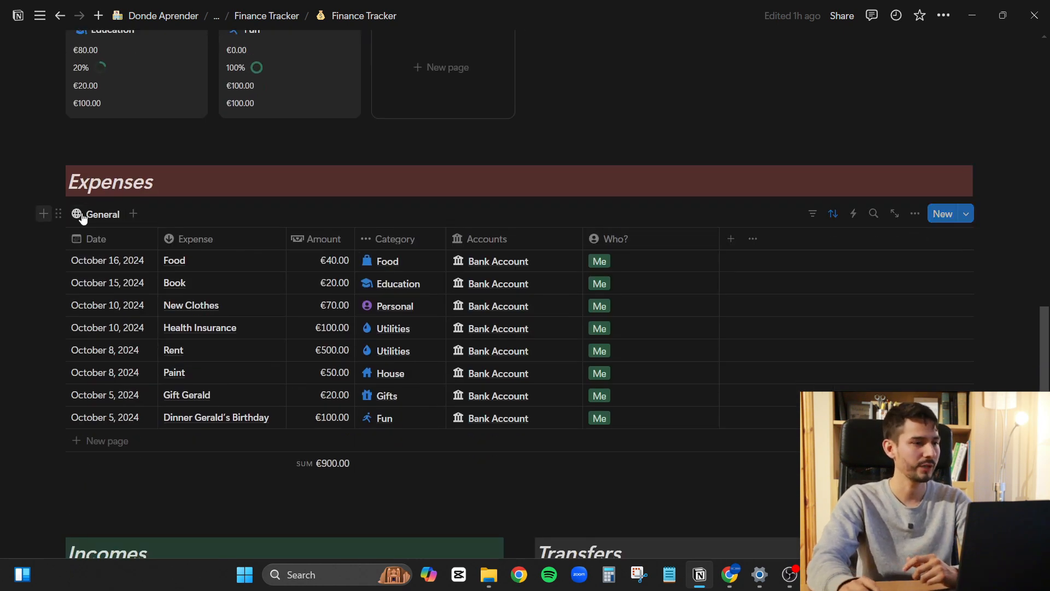
{"action": "scroll", "coordinate": [247, 309], "scroll_direction": "up", "scroll_amount": 12}
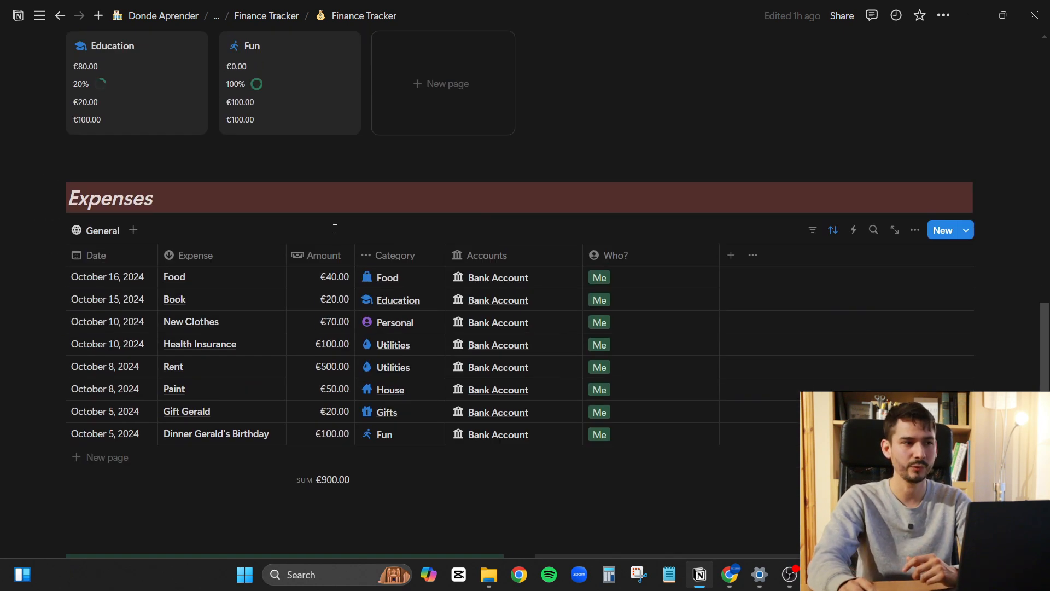
{"action": "scroll", "coordinate": [247, 309], "scroll_direction": "up", "scroll_amount": 6}
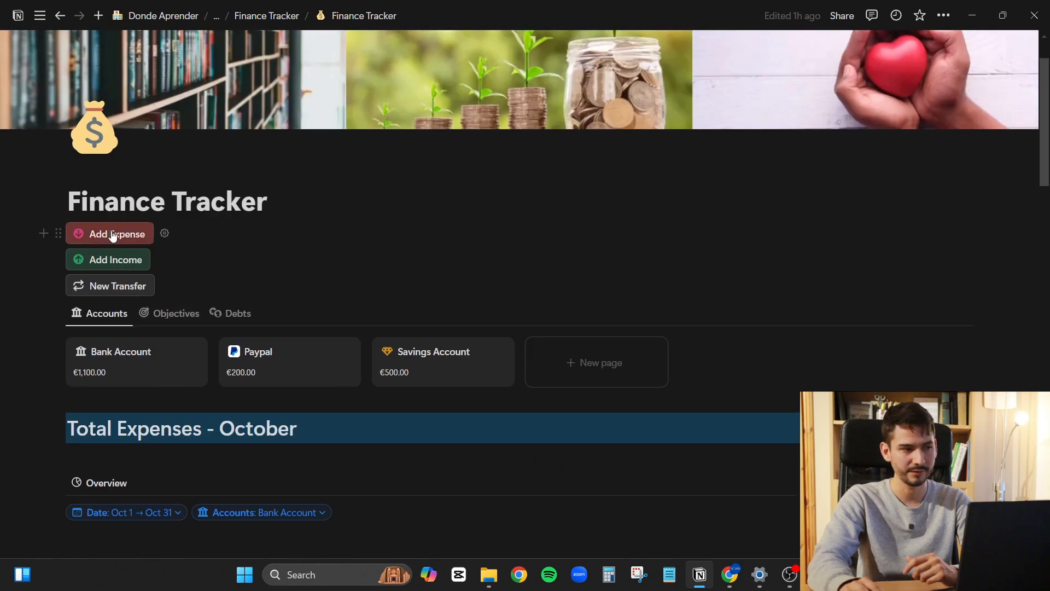
{"action": "scroll", "coordinate": [587, 245], "scroll_direction": "down", "scroll_amount": 17}
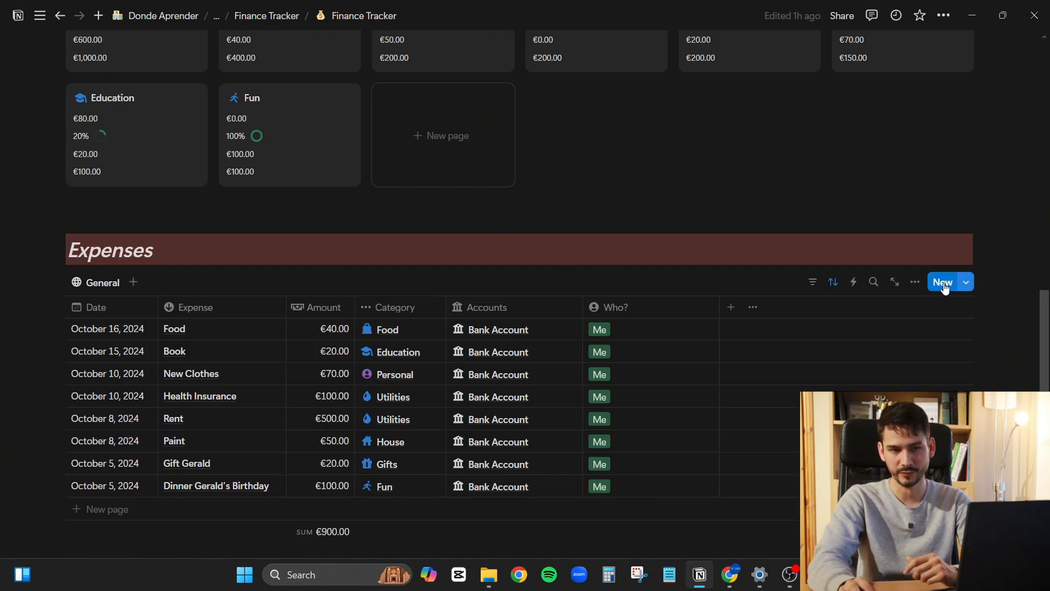
{"action": "scroll", "coordinate": [511, 305], "scroll_direction": "down", "scroll_amount": 10}
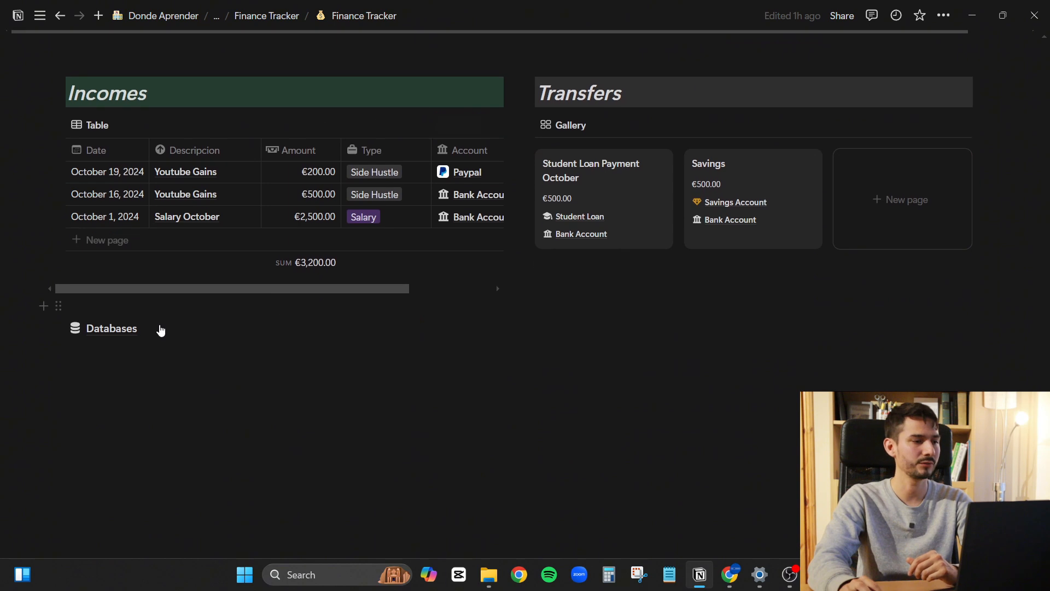
- Open the Expenses database and add a new expense named RDR2
{"action": "left_click", "coordinate": [111, 329]}
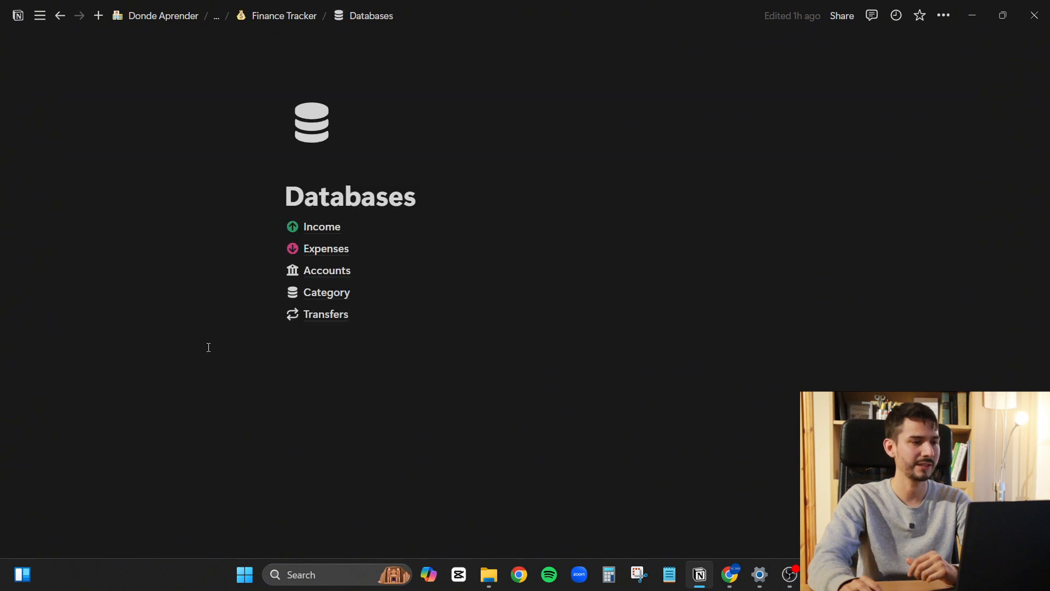
{"action": "left_click", "coordinate": [328, 253]}
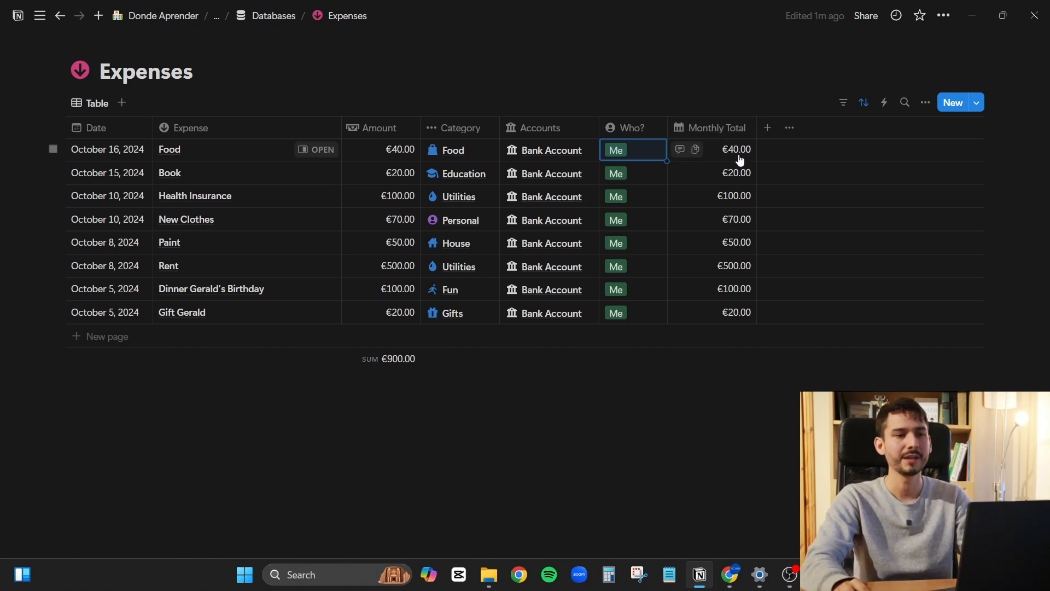
{"action": "left_click", "coordinate": [755, 476]}
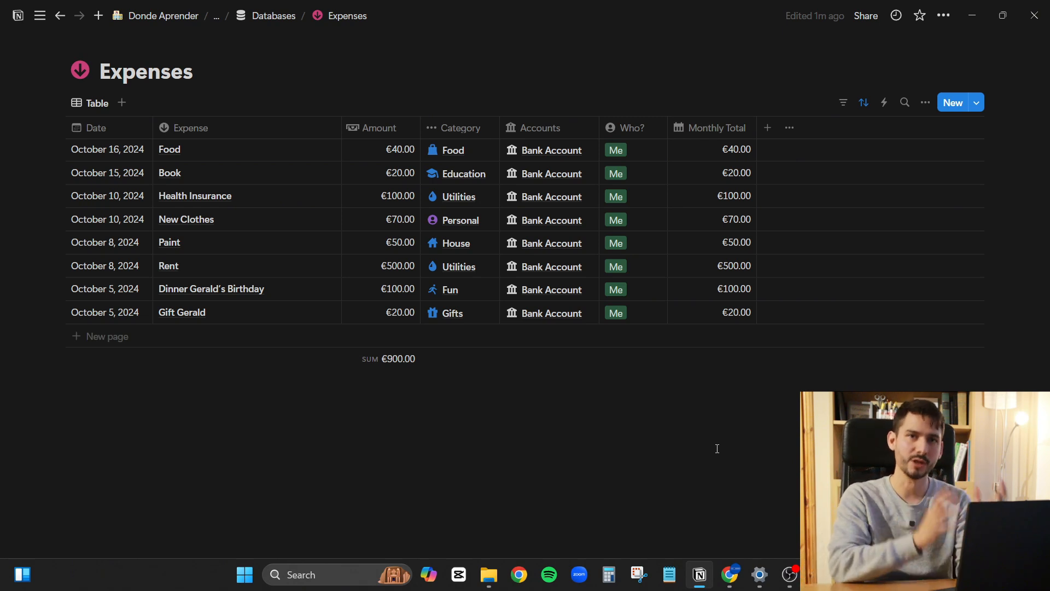
{"action": "left_click", "coordinate": [191, 346]}
{"action": "type", "text": "RDR2"}
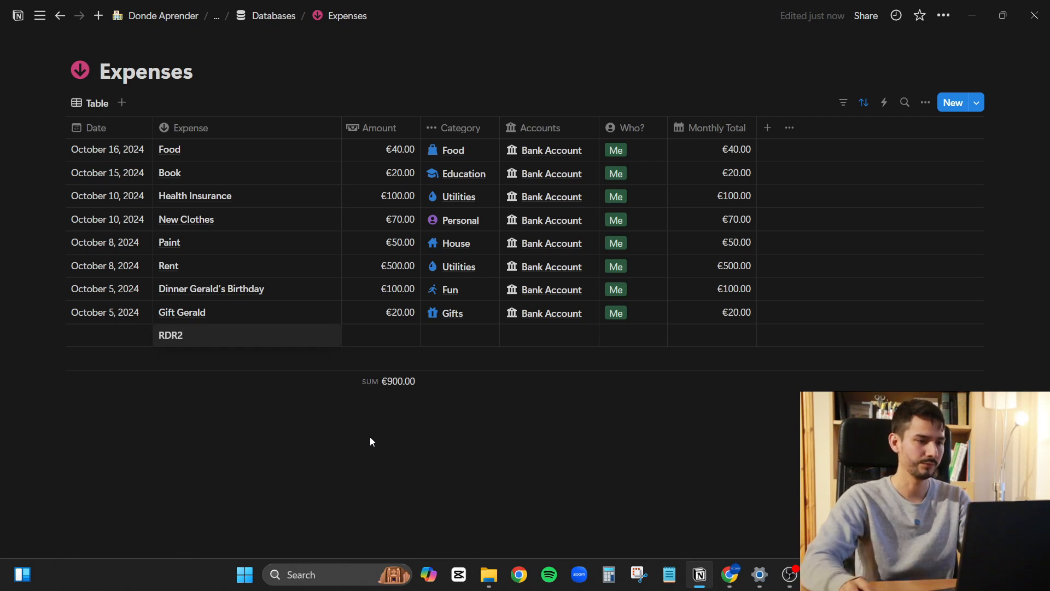
{"action": "key", "text": "Escape"}
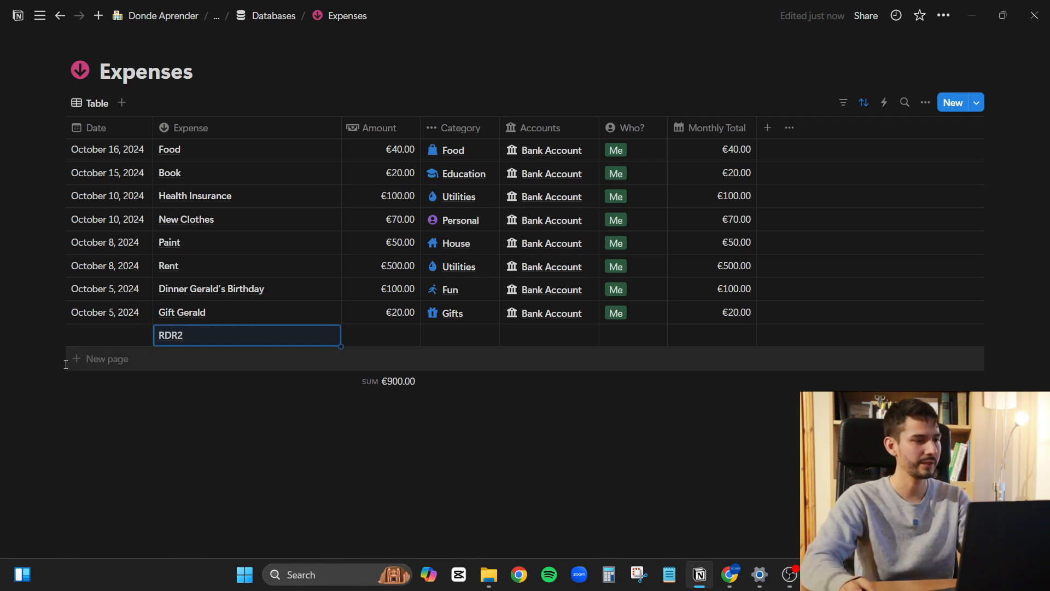
- Date the RDR2 expense October 19, 2024 and set its amount to €50
{"action": "left_click", "coordinate": [109, 336]}
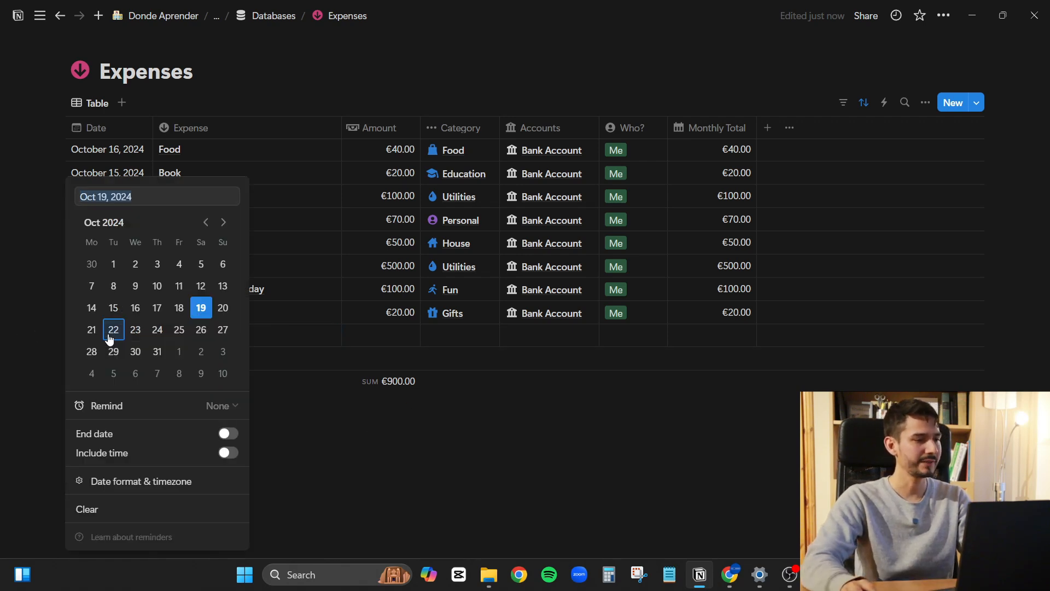
{"action": "left_click", "coordinate": [202, 309]}
{"action": "left_click", "coordinate": [530, 466]}
{"action": "left_click", "coordinate": [368, 152]}
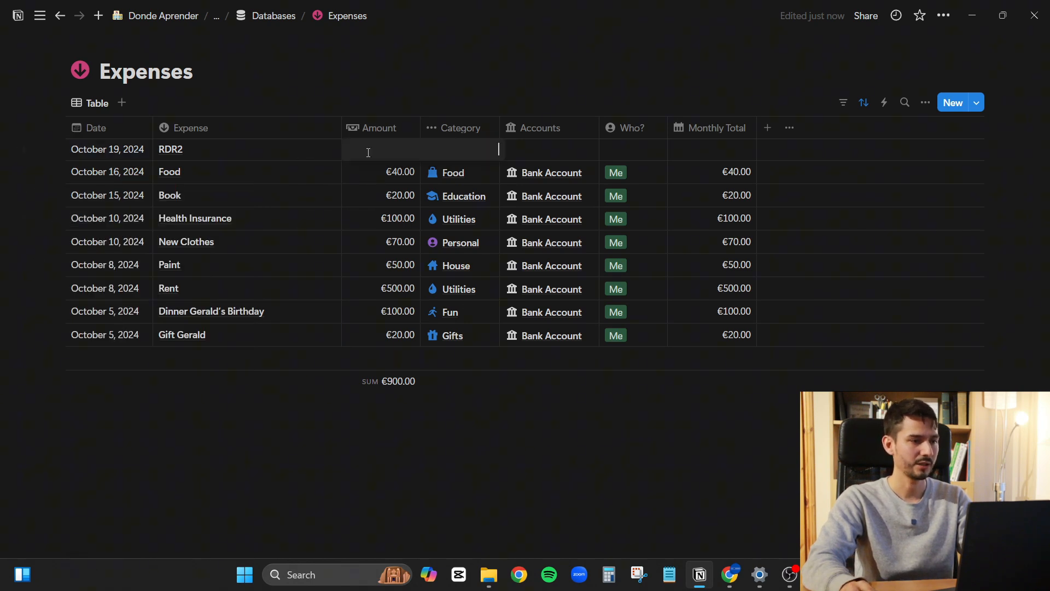
{"action": "type", "text": "50"}
{"action": "key", "text": "Return"}
- Assign the RDR2 expense to the Games category and the Paypal account, with Me as the person
{"action": "left_click", "coordinate": [456, 149]}
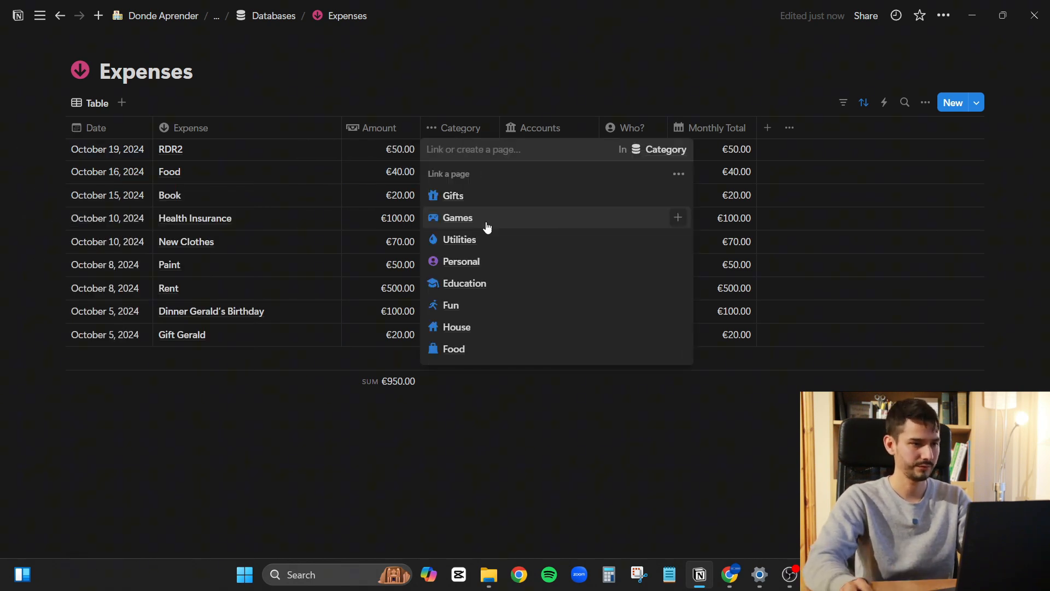
{"action": "left_click", "coordinate": [487, 223]}
{"action": "left_click", "coordinate": [529, 152]}
{"action": "left_click", "coordinate": [556, 239]}
{"action": "left_click", "coordinate": [640, 151]}
{"action": "left_click", "coordinate": [650, 199]}
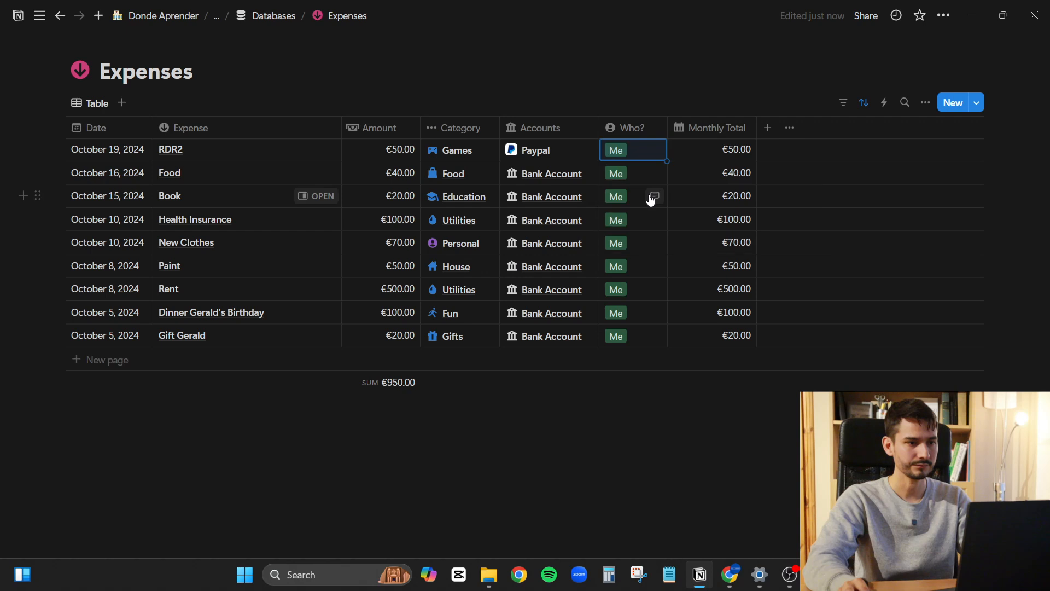
{"action": "left_click", "coordinate": [605, 72]}
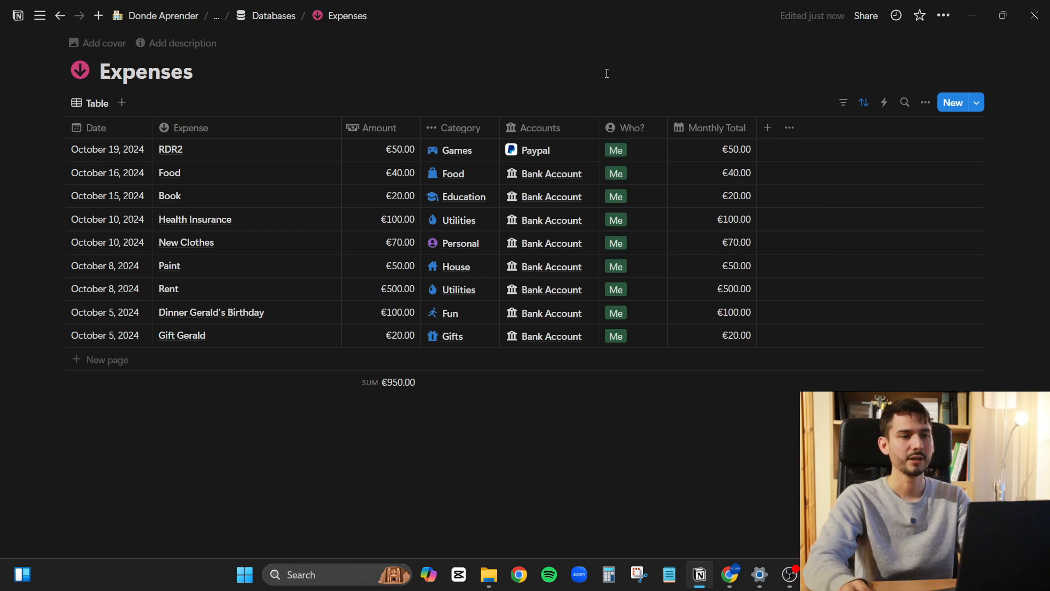
- Change the RDR2 expense's date to September 5, 2024
{"action": "left_click", "coordinate": [93, 152]}
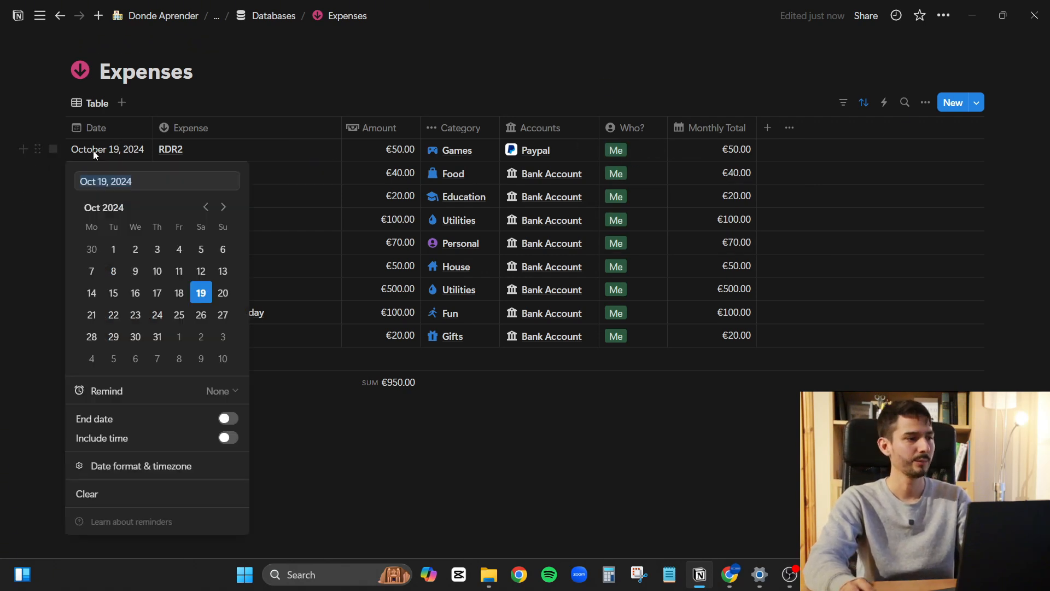
{"action": "left_click", "coordinate": [207, 207]}
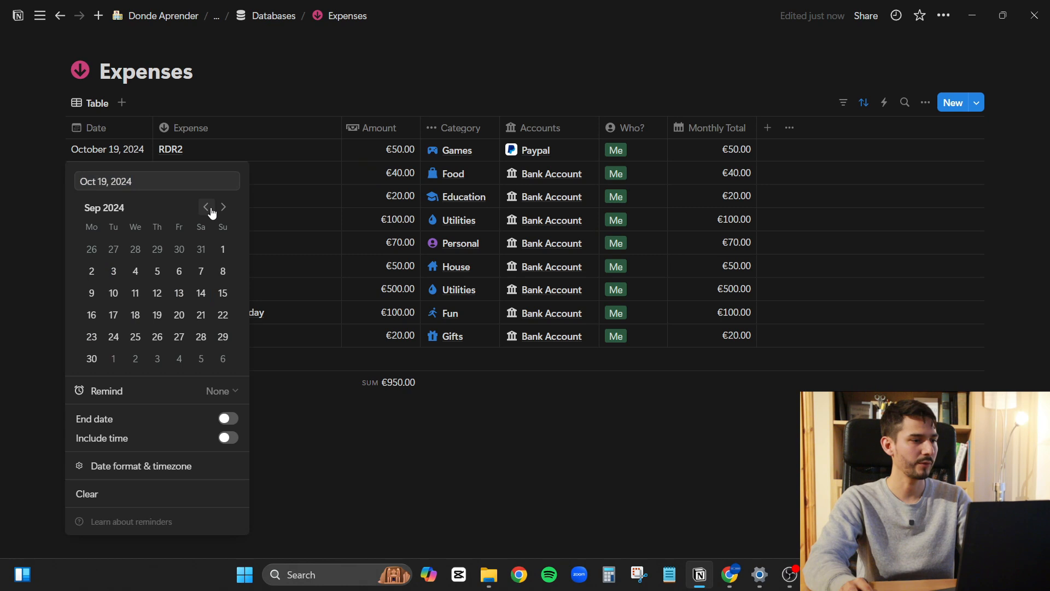
{"action": "left_click", "coordinate": [159, 275]}
{"action": "left_click", "coordinate": [718, 490]}
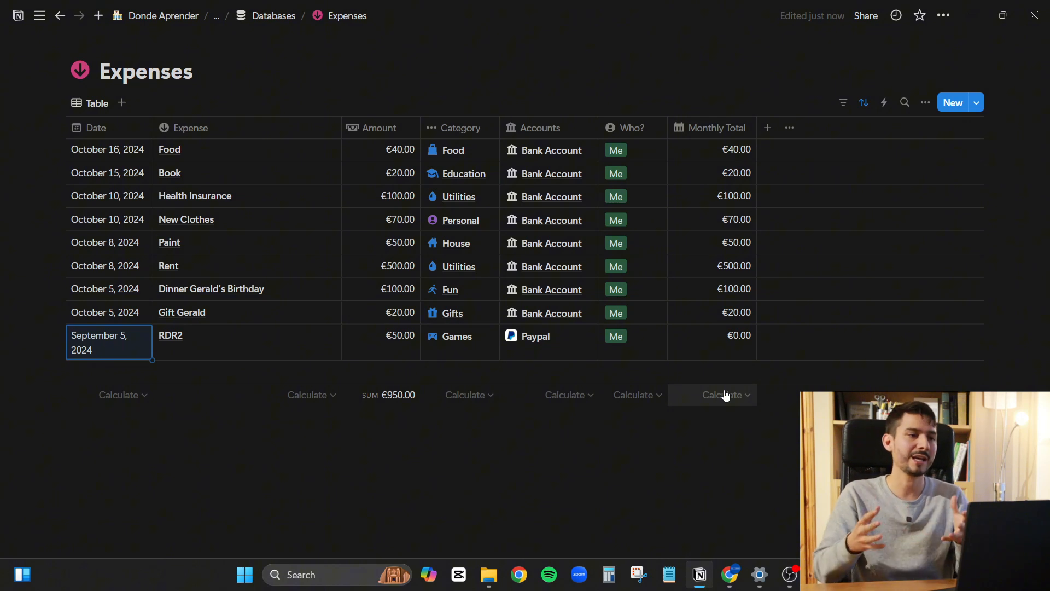
- Hide the Monthly Total property in the Expenses table view
{"action": "left_click", "coordinate": [722, 130]}
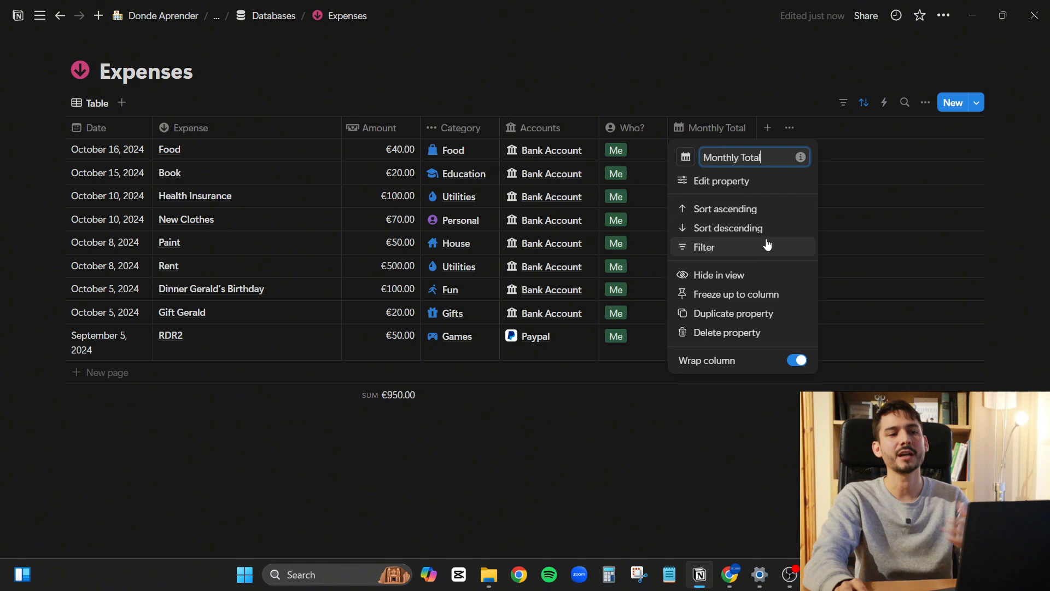
{"action": "left_click", "coordinate": [754, 276]}
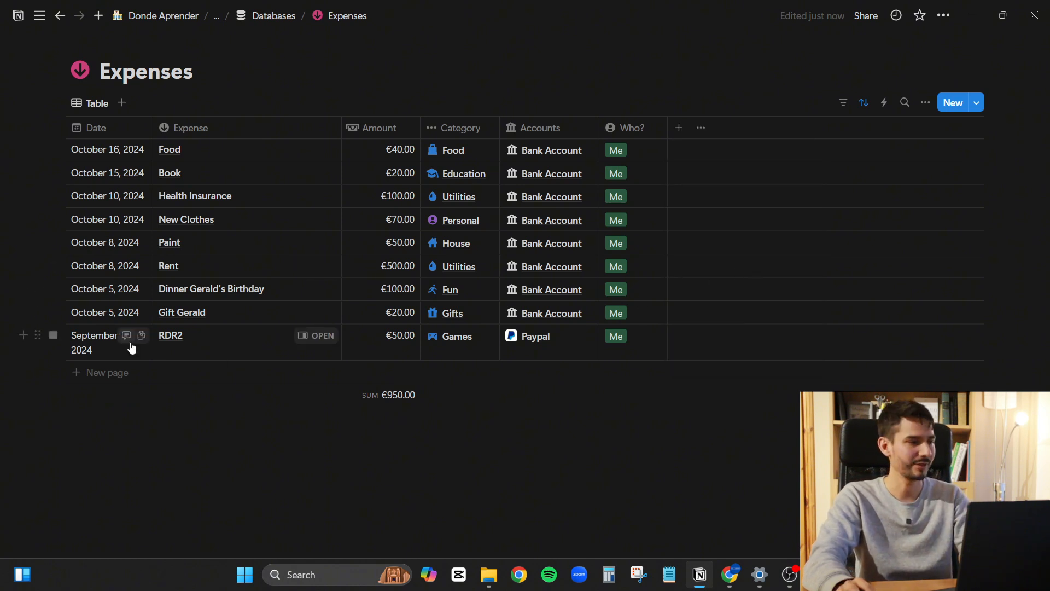
- Set the RDR2 expense's date back to October 19, 2024
{"action": "left_click", "coordinate": [122, 344]}
{"action": "left_click", "coordinate": [223, 221]}
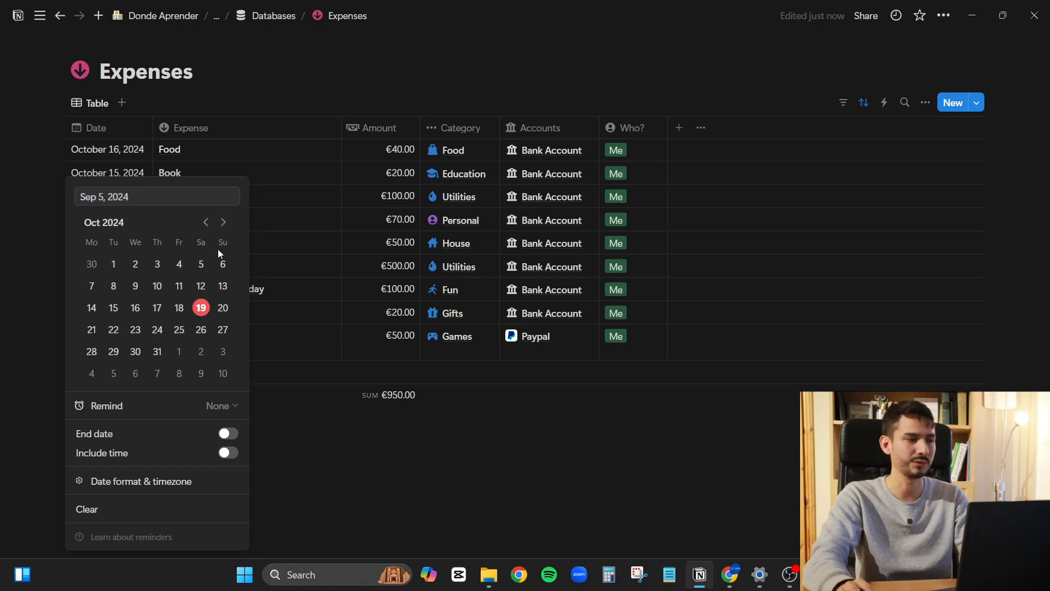
{"action": "left_click", "coordinate": [201, 308]}
{"action": "key", "text": "Escape"}
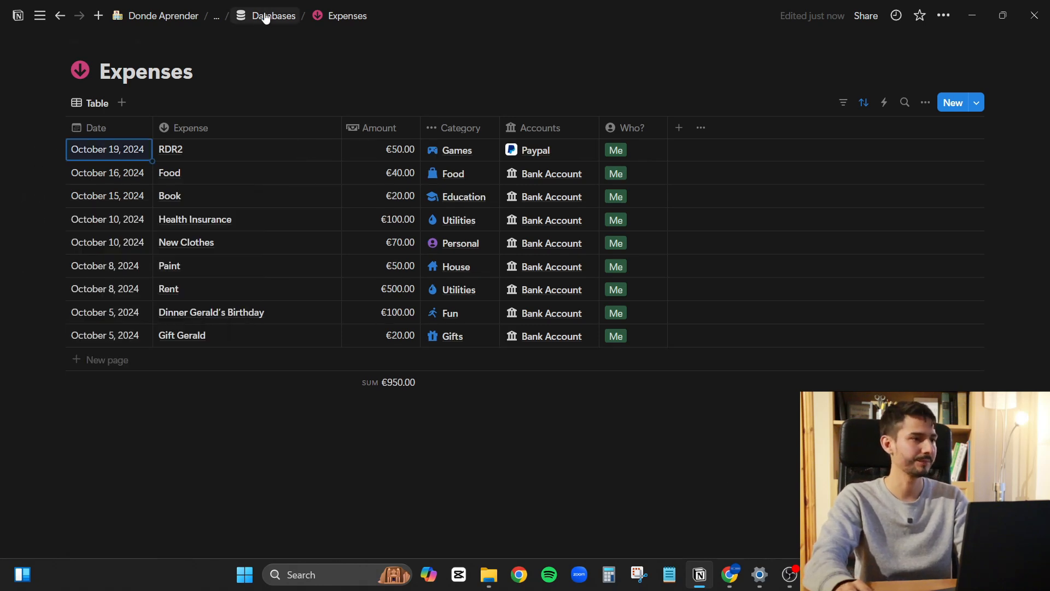
- Return to the Finance Tracker dashboard and check the account balances
{"action": "left_click", "coordinate": [245, 21]}
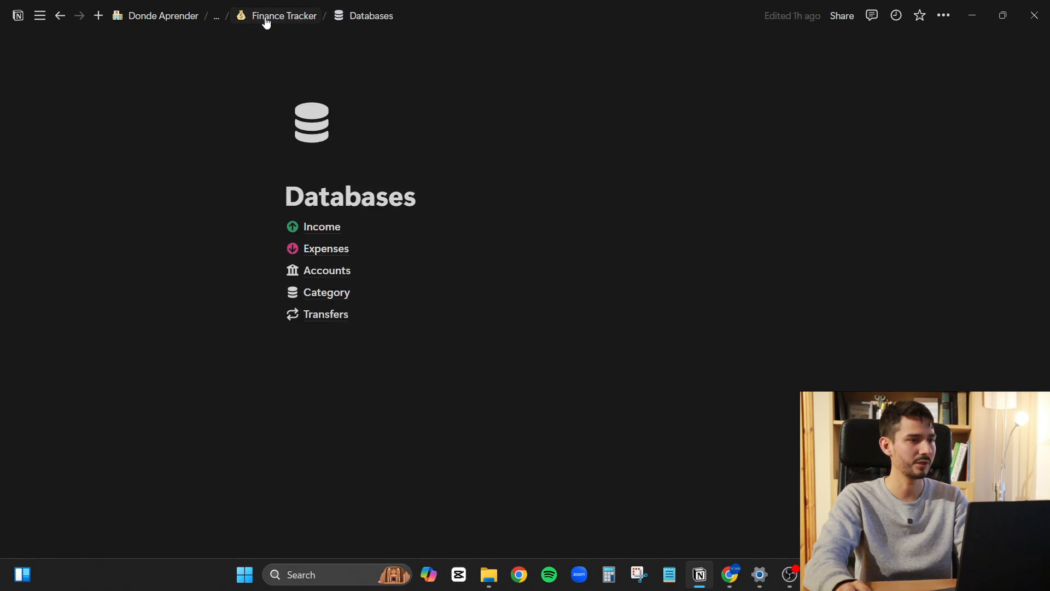
{"action": "left_click", "coordinate": [265, 20]}
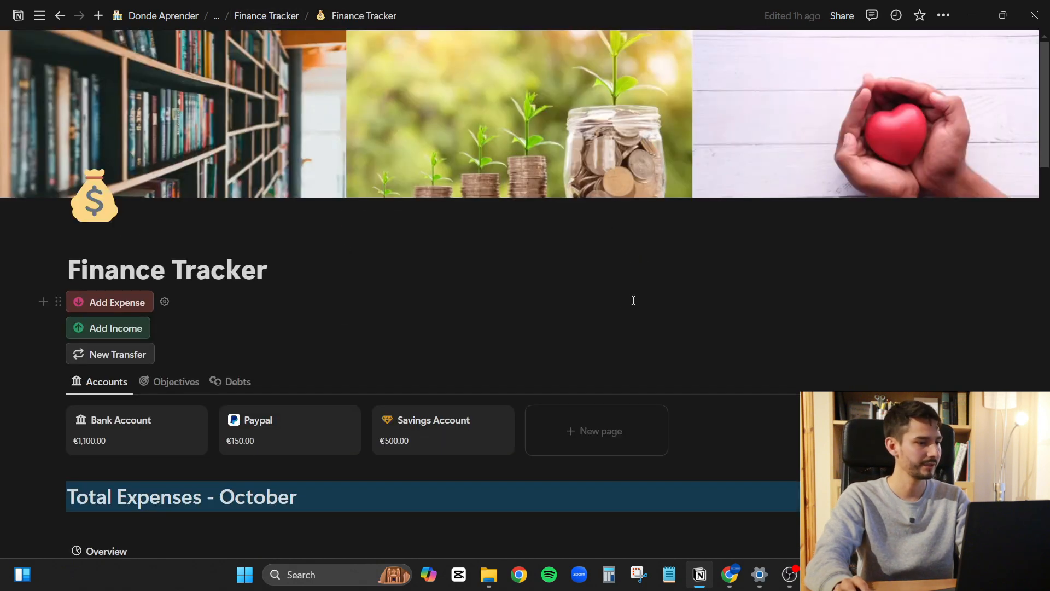
{"action": "scroll", "coordinate": [638, 251], "scroll_direction": "down", "scroll_amount": 3}
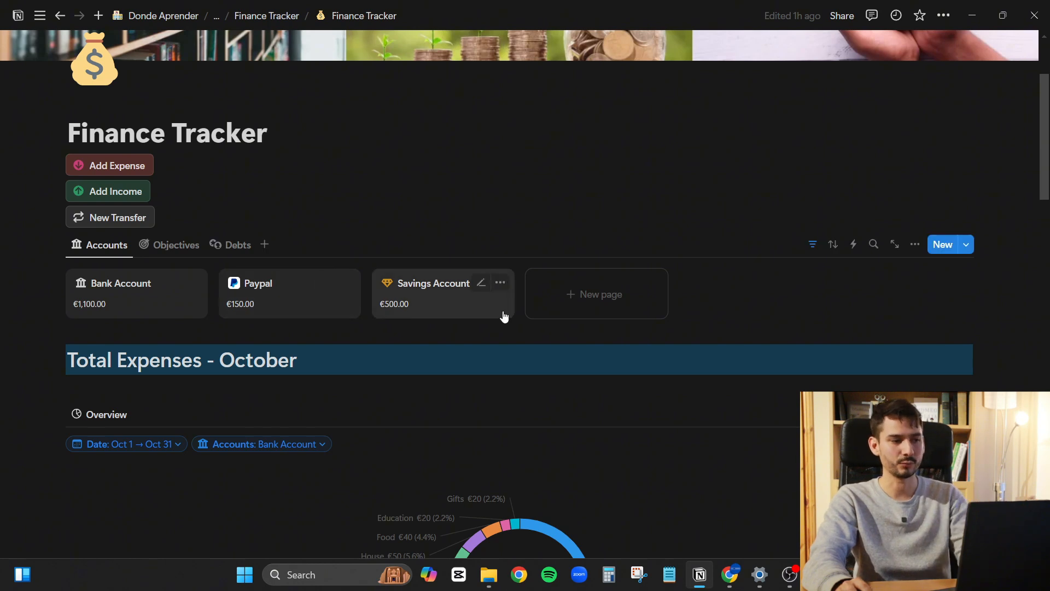
- Try including Paypal in the Accounts filter of the October total expenses chart, and remove it again
{"action": "scroll", "coordinate": [566, 260], "scroll_direction": "down", "scroll_amount": 3}
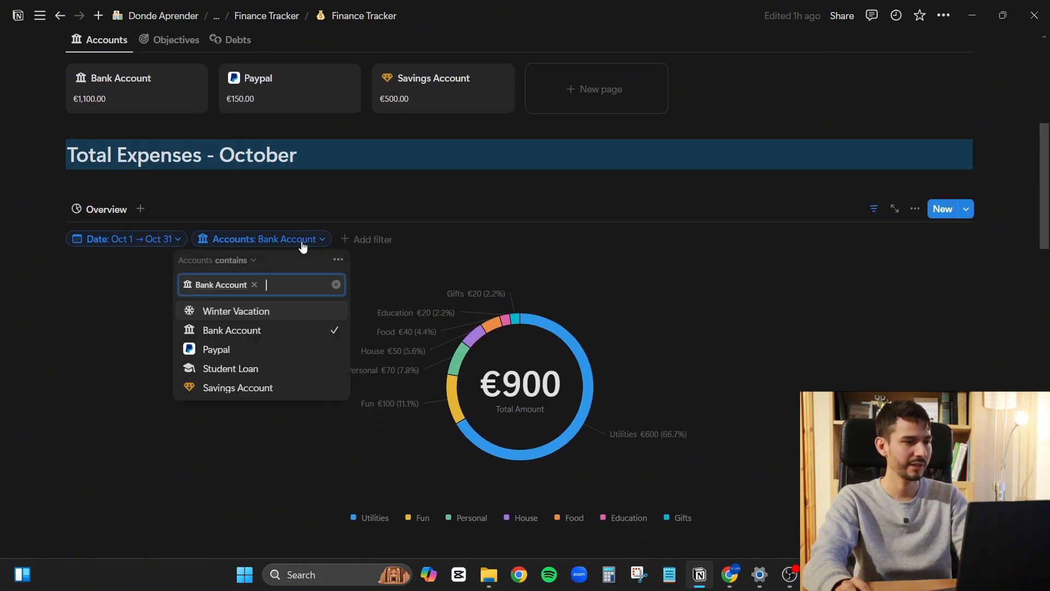
{"action": "left_click", "coordinate": [238, 356]}
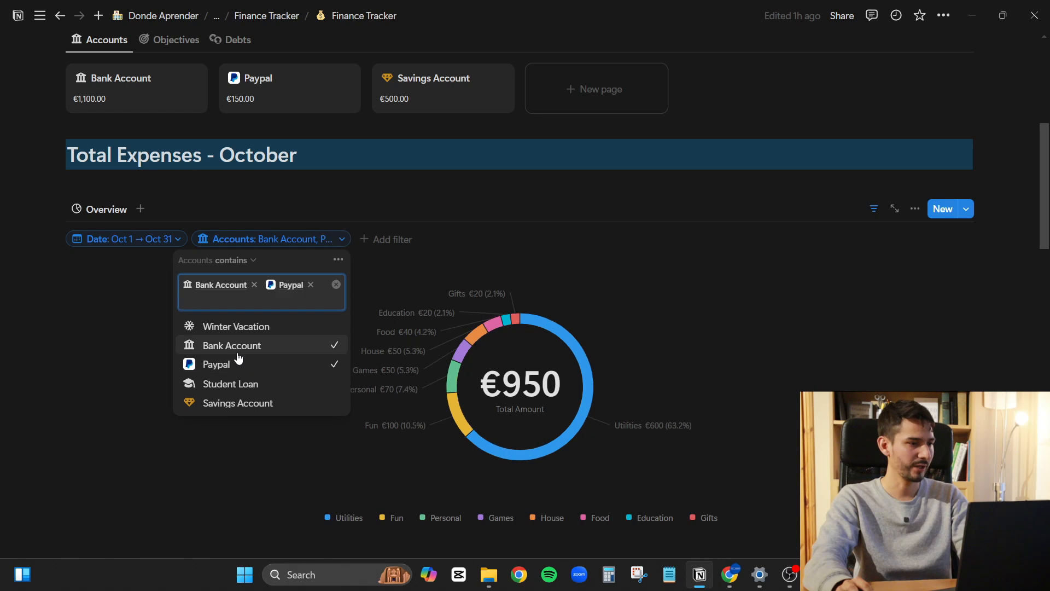
{"action": "left_click", "coordinate": [268, 366]}
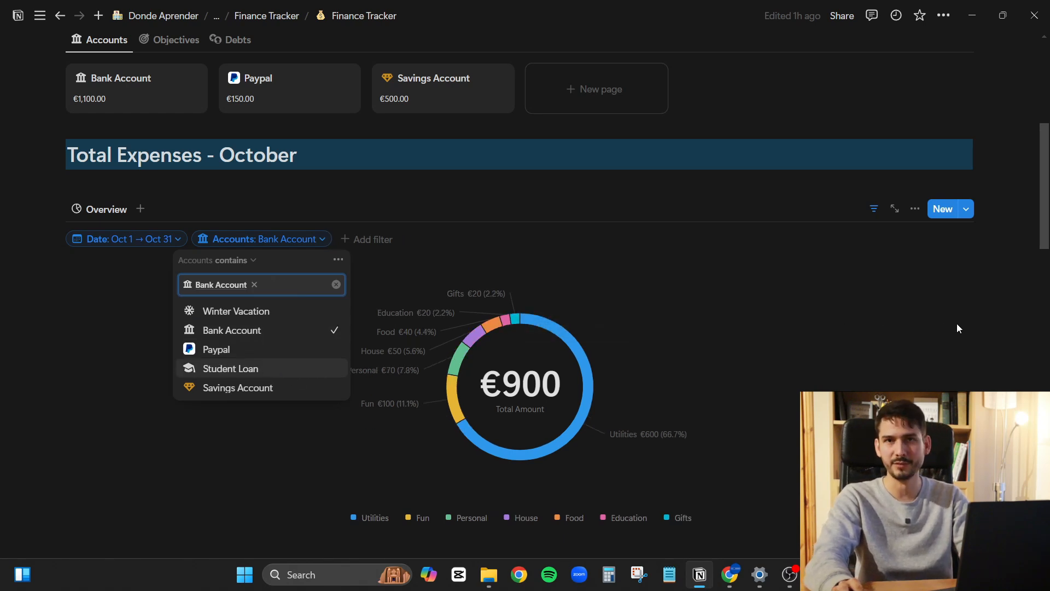
{"action": "scroll", "coordinate": [926, 302], "scroll_direction": "down", "scroll_amount": 5}
{"action": "left_click", "coordinate": [652, 267]}
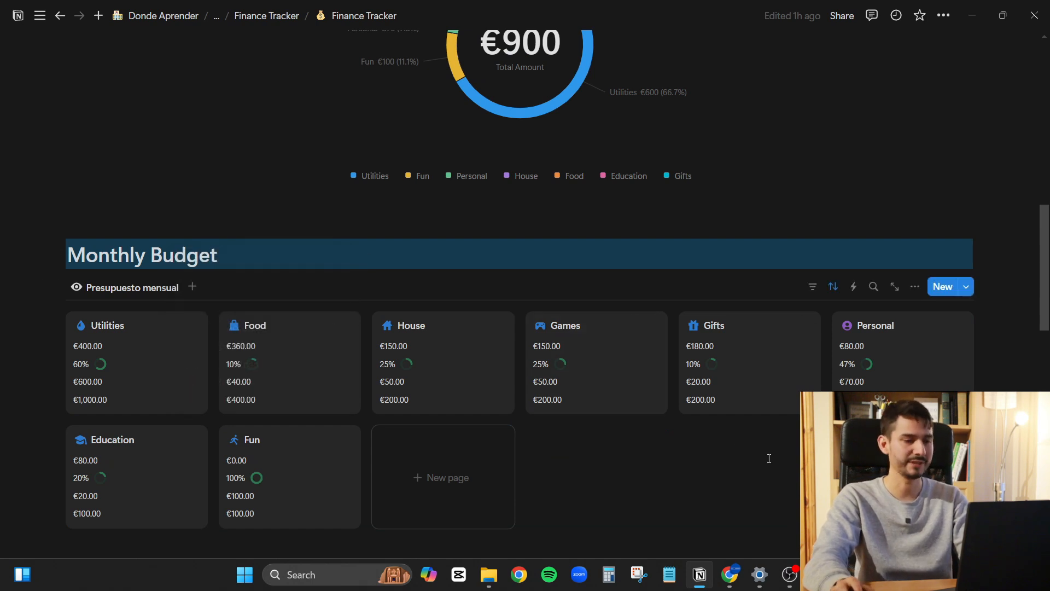
- Review the dashboard's Monthly Budget categories and the Expenses, Incomes and Transfers sections
{"action": "scroll", "coordinate": [769, 458], "scroll_direction": "down", "scroll_amount": 1}
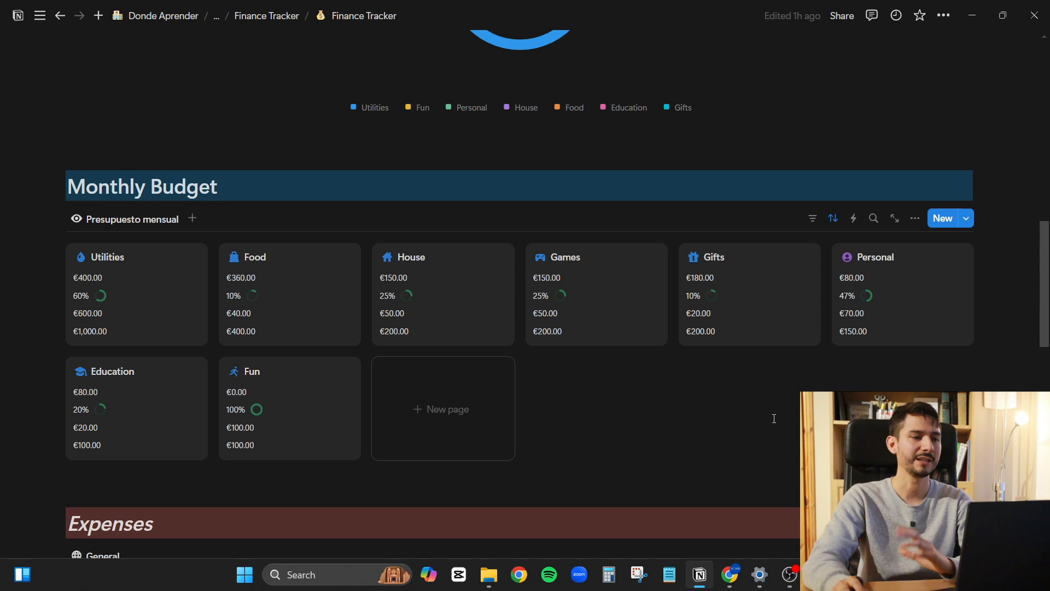
{"action": "scroll", "coordinate": [771, 396], "scroll_direction": "down", "scroll_amount": 1}
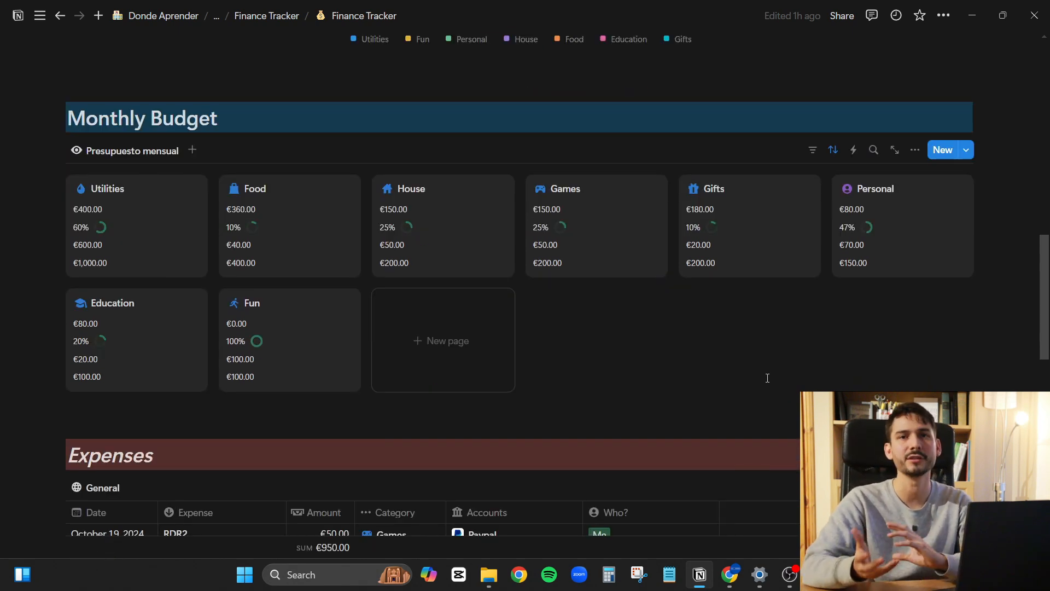
{"action": "scroll", "coordinate": [804, 359], "scroll_direction": "down", "scroll_amount": 10}
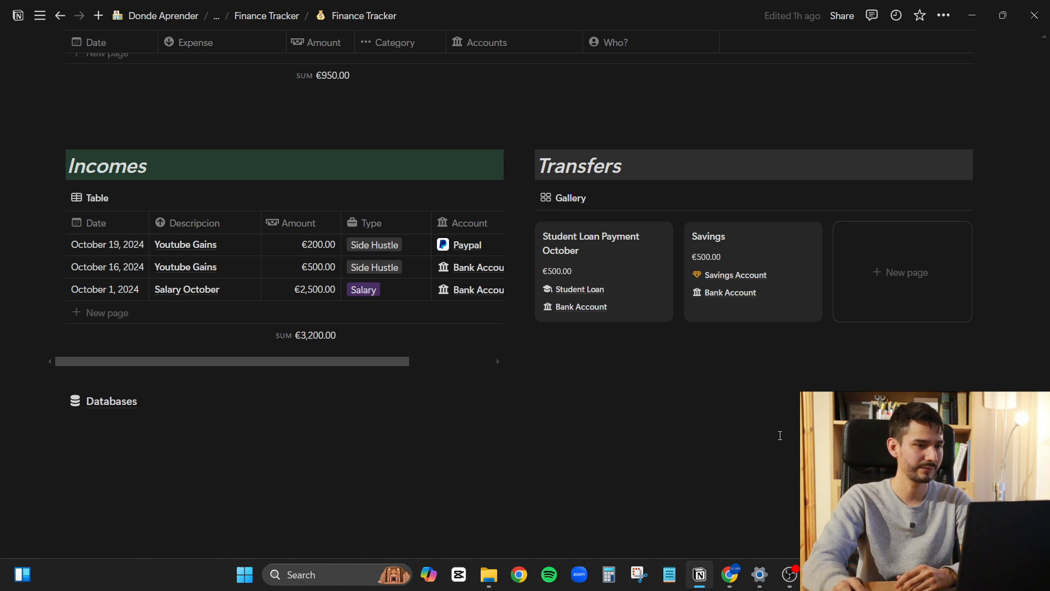
{"action": "scroll", "coordinate": [497, 358], "scroll_direction": "up", "scroll_amount": 10}
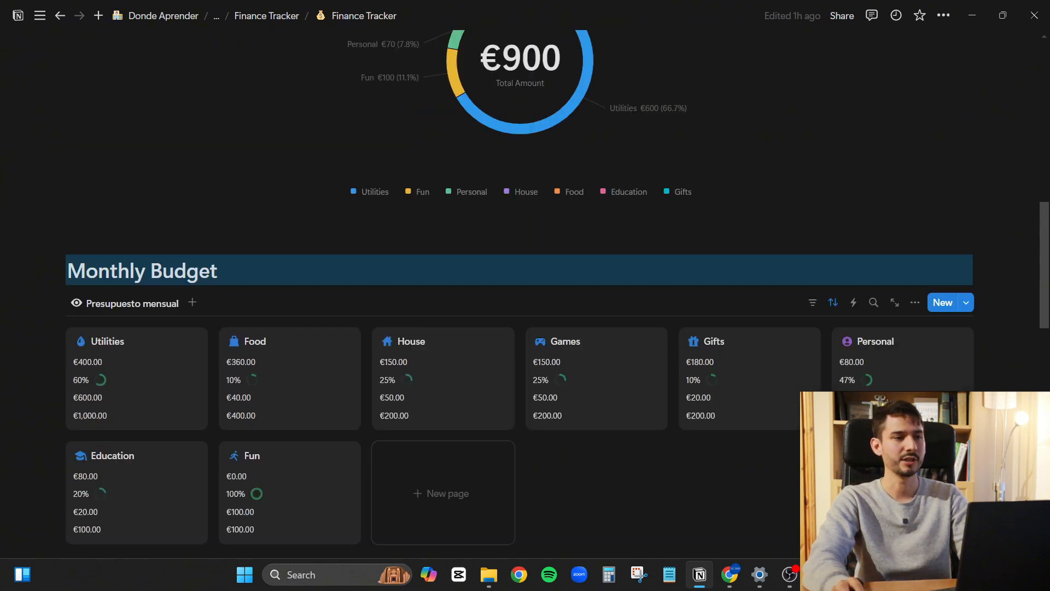
{"action": "scroll", "coordinate": [1012, 329], "scroll_direction": "down", "scroll_amount": 1}
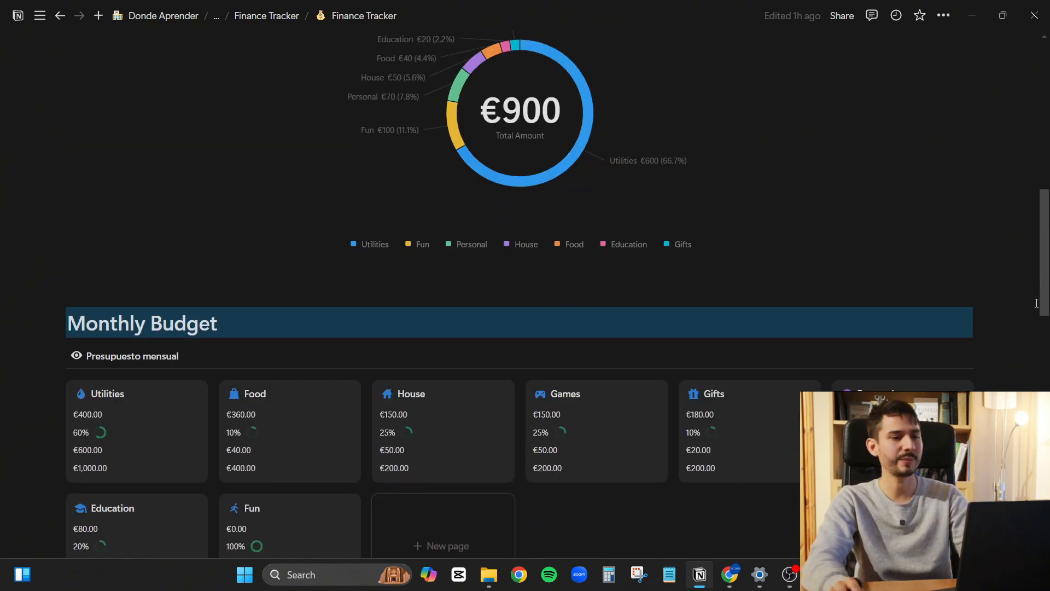
{"action": "scroll", "coordinate": [1009, 312], "scroll_direction": "down", "scroll_amount": 5}
{"action": "scroll", "coordinate": [1009, 300], "scroll_direction": "down", "scroll_amount": 10}
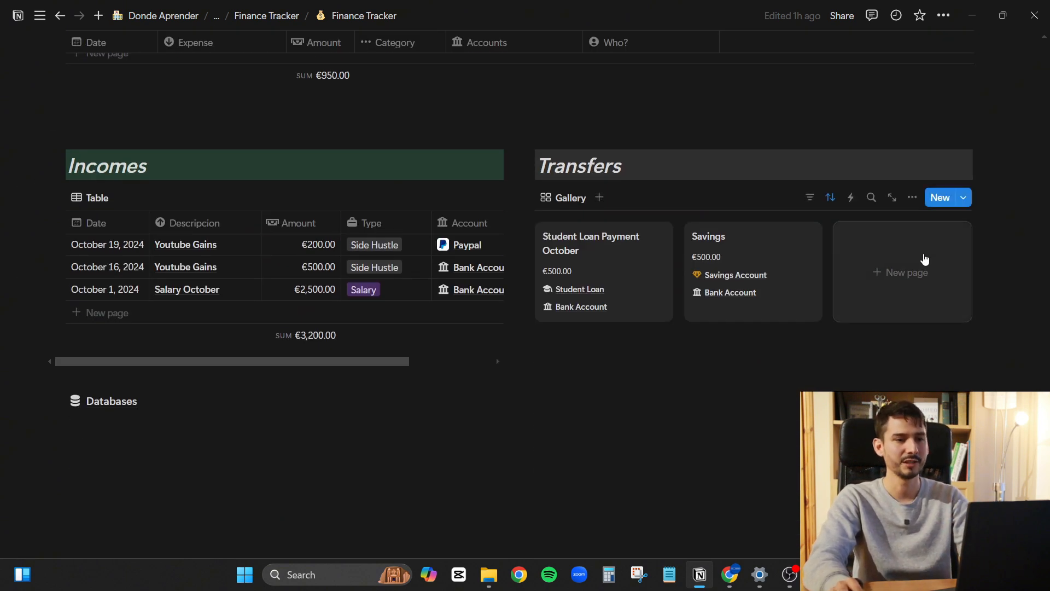
- Create a new transfer titled Savings with an amount of €150
{"action": "left_click", "coordinate": [940, 198]}
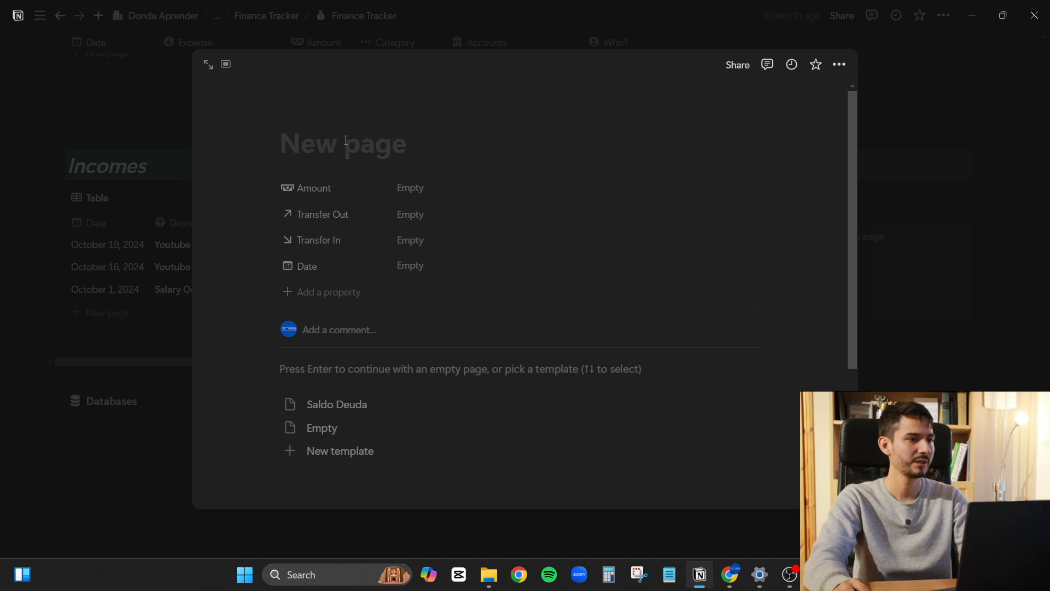
{"action": "type", "text": "Savings"}
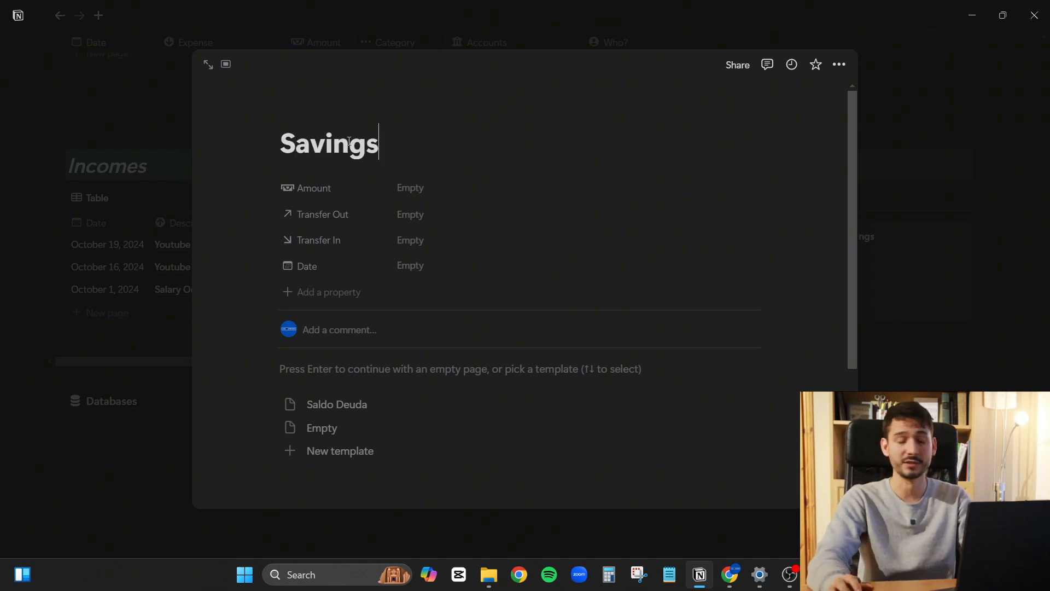
{"action": "left_click", "coordinate": [418, 201]}
{"action": "type", "text": "150"}
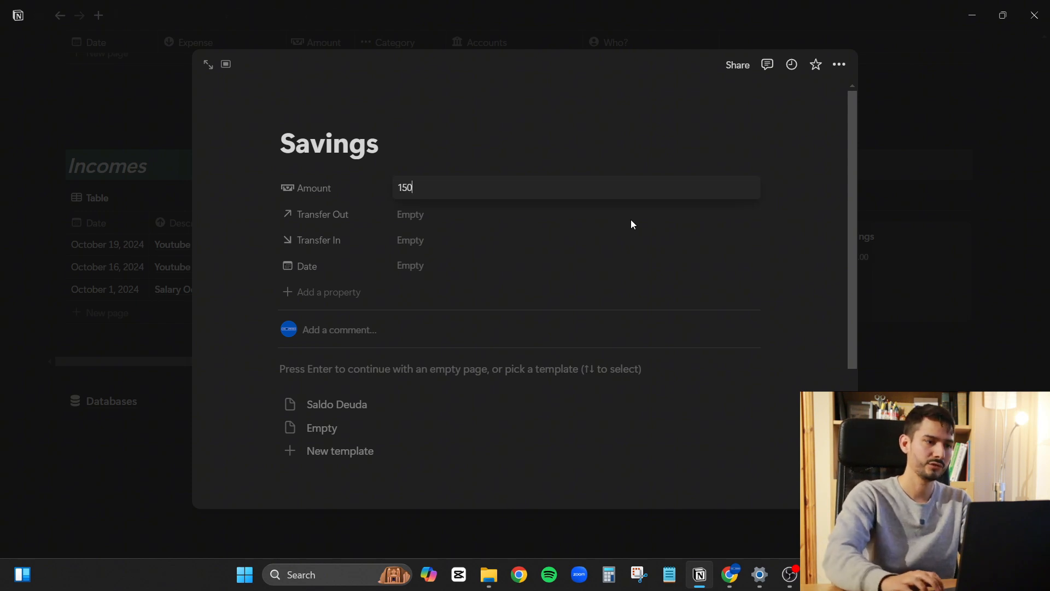
{"action": "key", "text": "Return"}
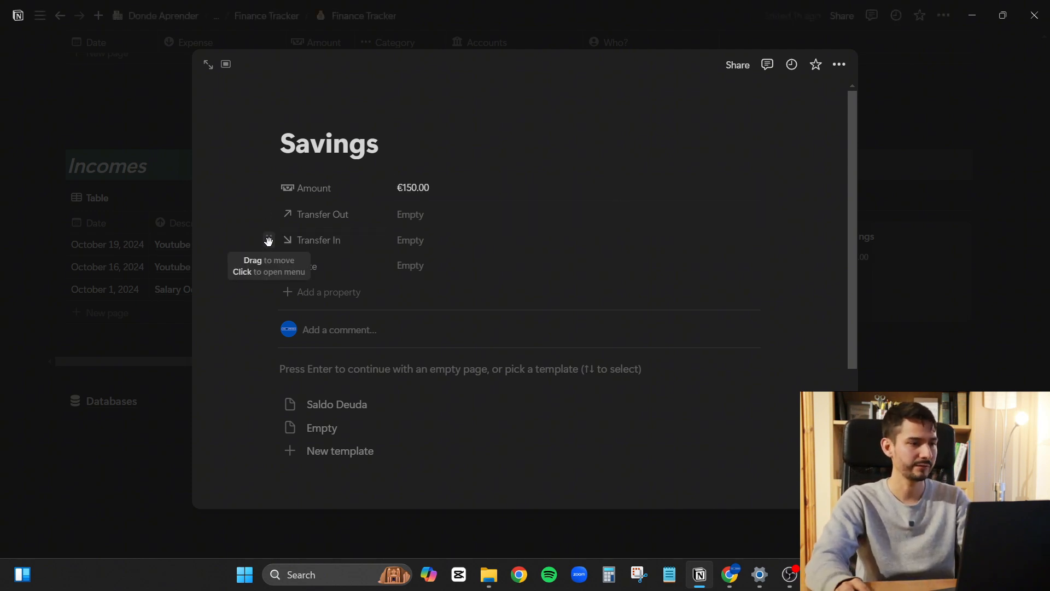
- Set the Savings transfer to go out of the Paypal account and into the Student Loan account
{"action": "left_click", "coordinate": [429, 216]}
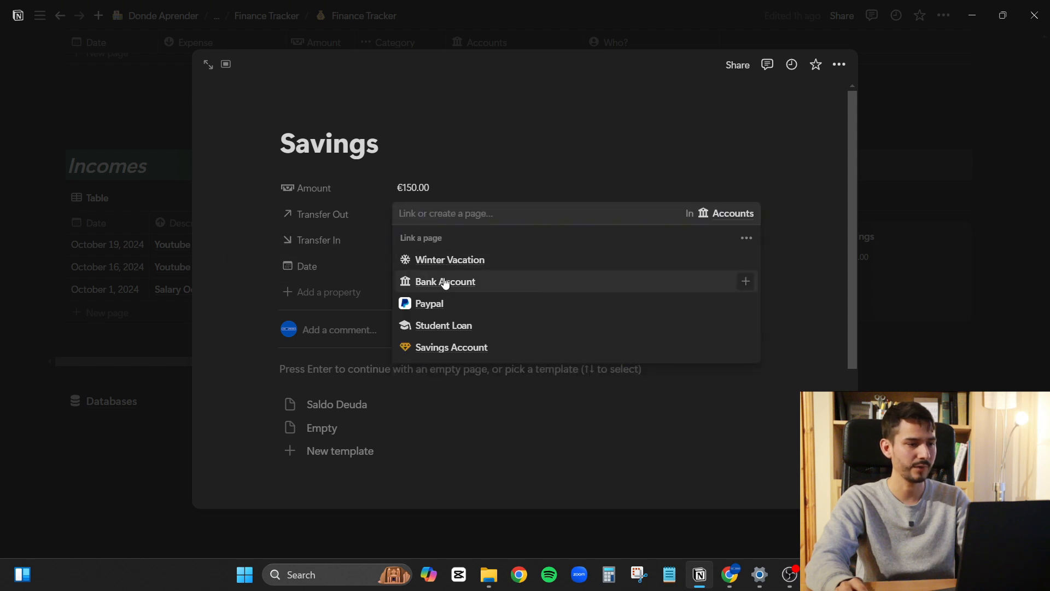
{"action": "left_click", "coordinate": [442, 303]}
{"action": "left_click", "coordinate": [422, 136]}
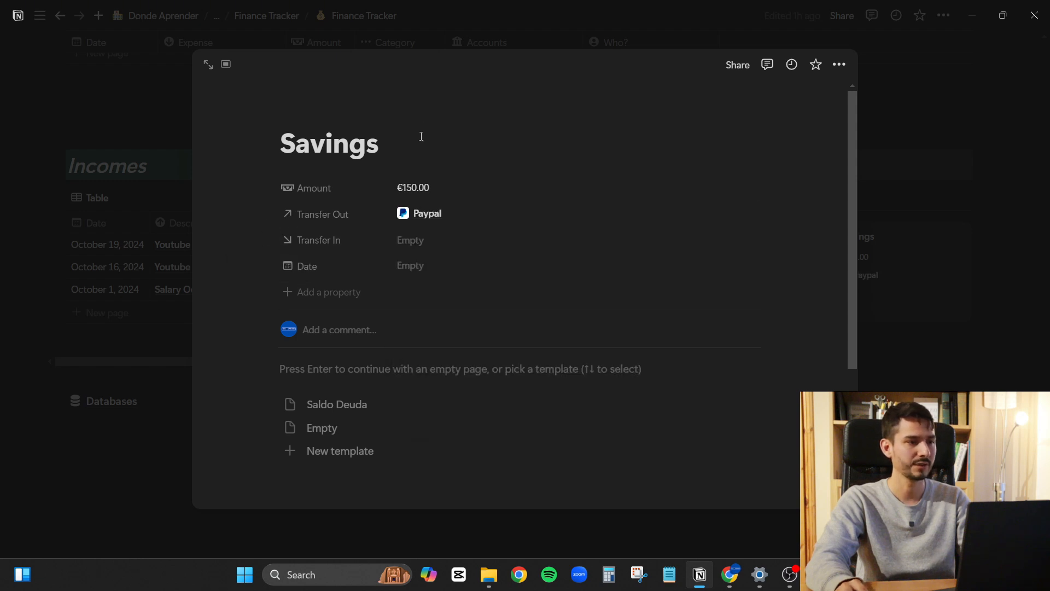
{"action": "left_click", "coordinate": [425, 246]}
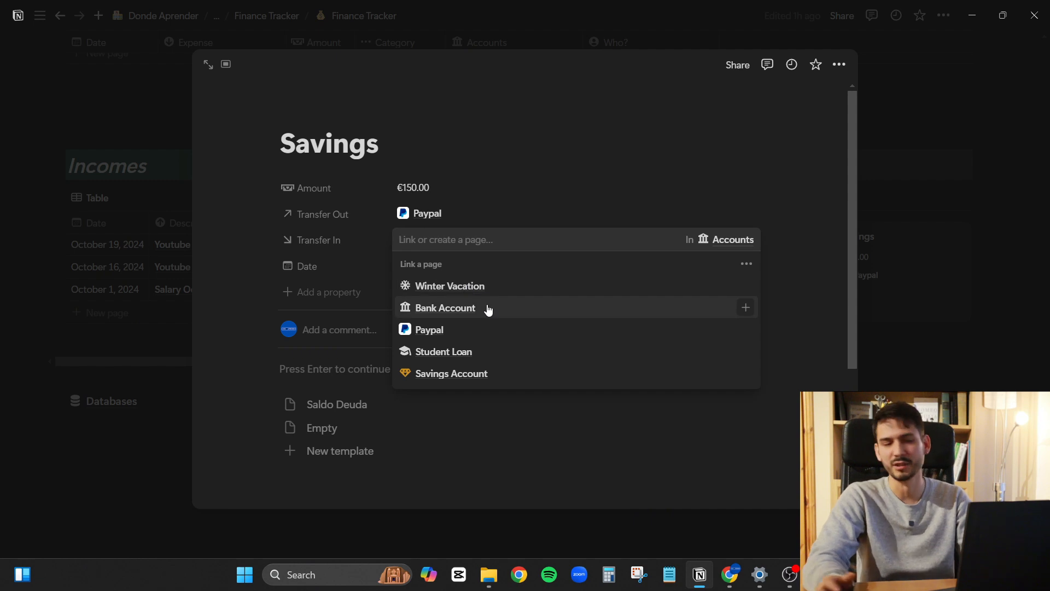
{"action": "left_click", "coordinate": [473, 357]}
{"action": "left_click", "coordinate": [434, 111]}
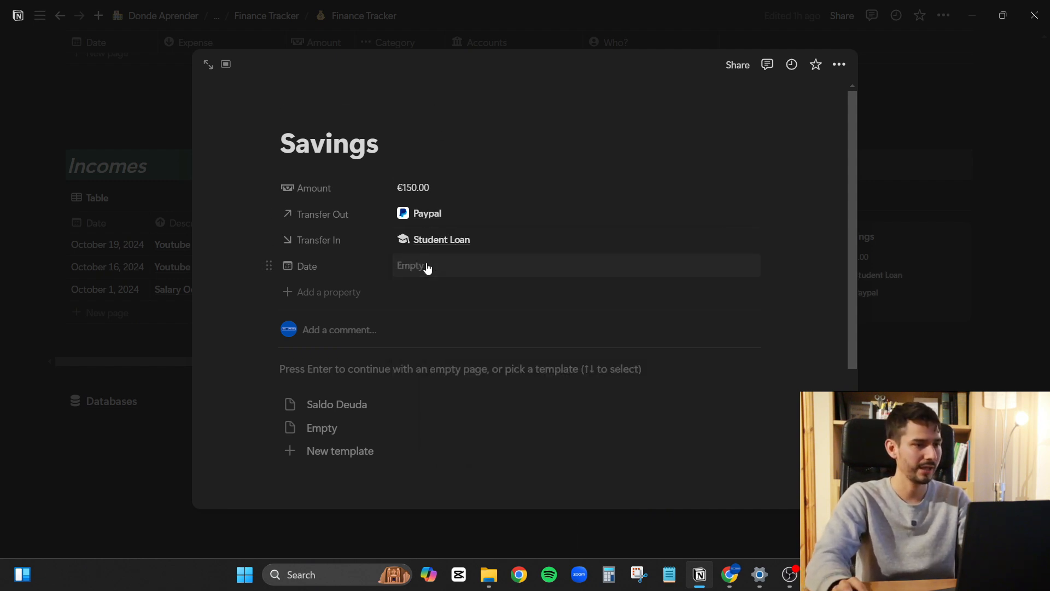
- Date the Savings transfer October 19, 2024, and close its page
{"action": "left_click", "coordinate": [428, 267]}
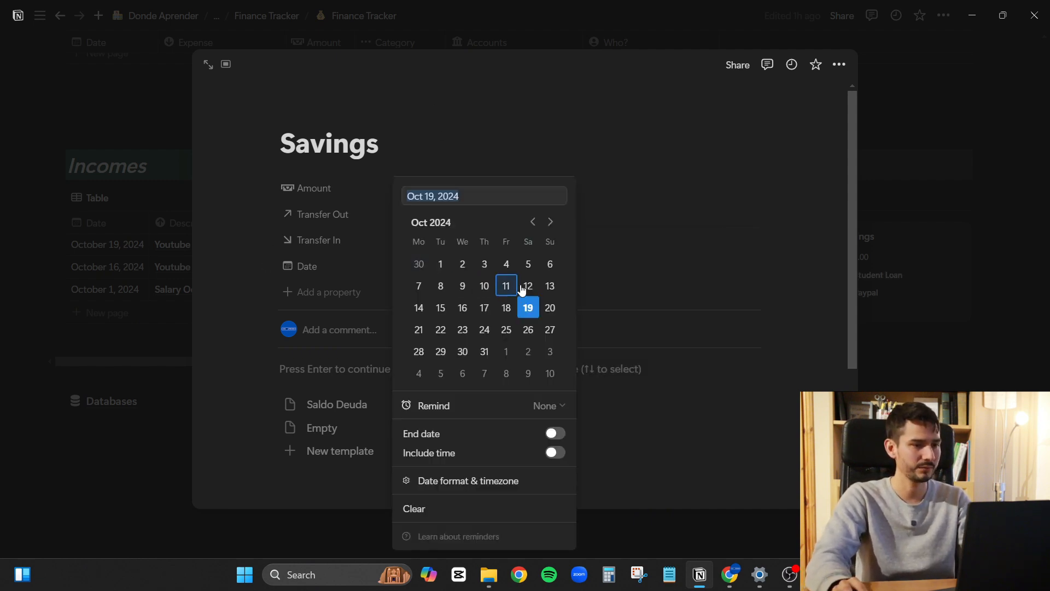
{"action": "left_click", "coordinate": [429, 116]}
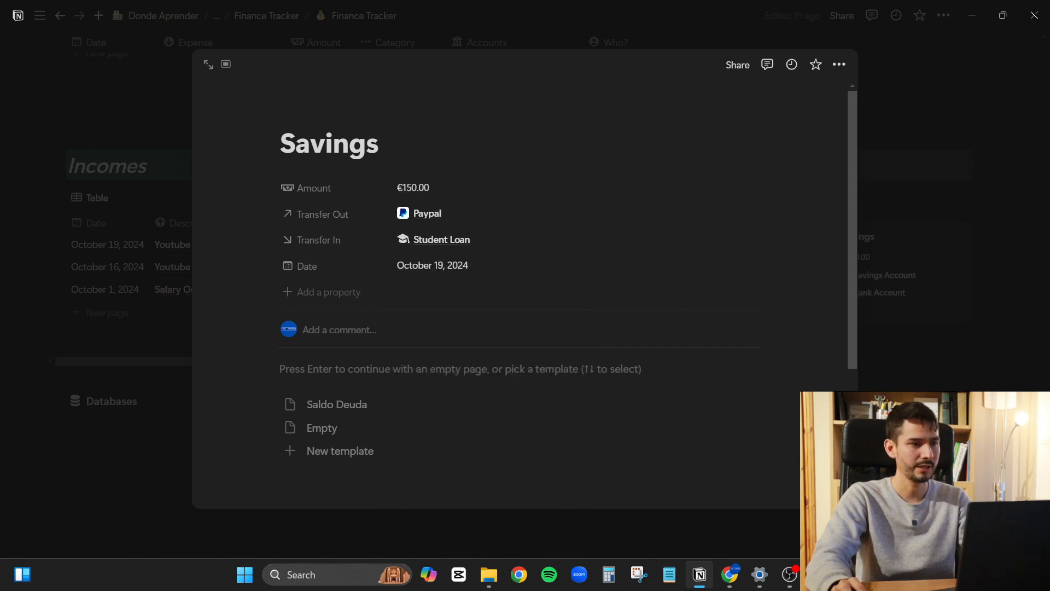
{"action": "key", "text": "Escape"}
- Check the account balances on the dashboard and the Student Loan's repayment progress in the Debts view
{"action": "scroll", "coordinate": [996, 381], "scroll_direction": "up", "scroll_amount": 15}
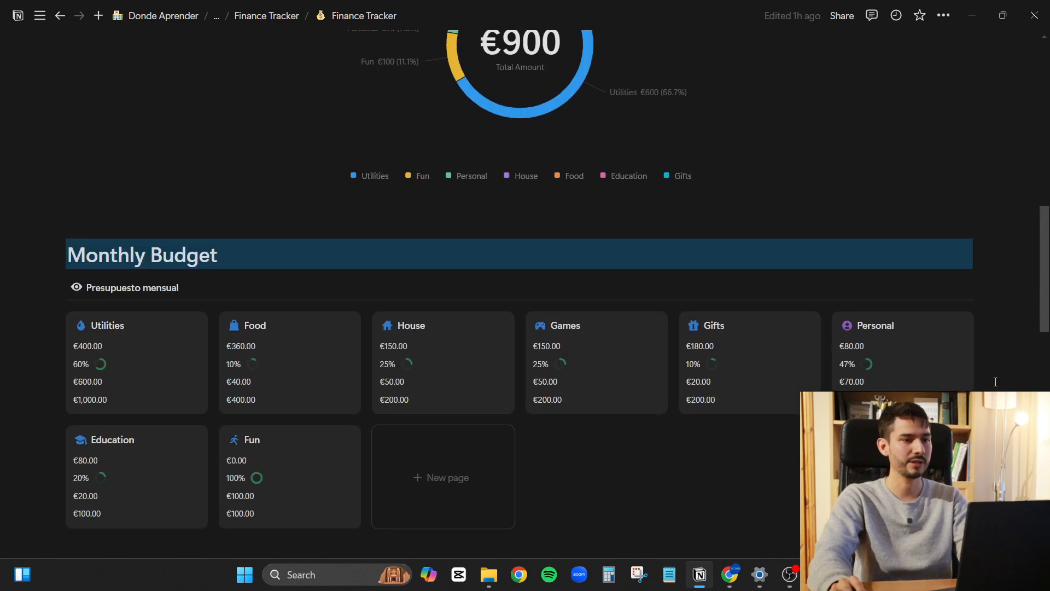
{"action": "scroll", "coordinate": [995, 382], "scroll_direction": "up", "scroll_amount": 10}
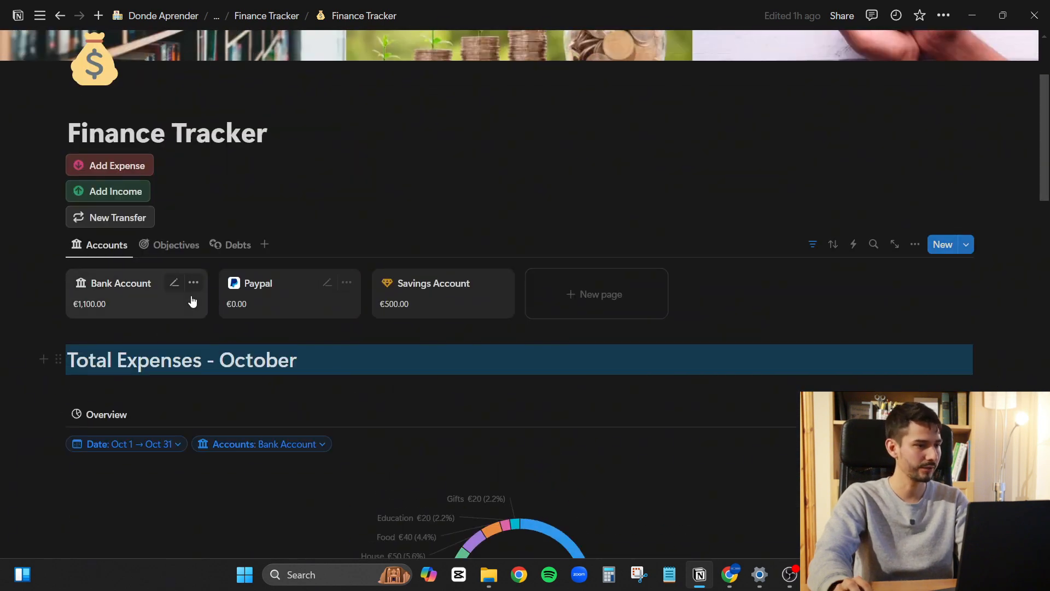
{"action": "scroll", "coordinate": [192, 300], "scroll_direction": "up", "scroll_amount": 2}
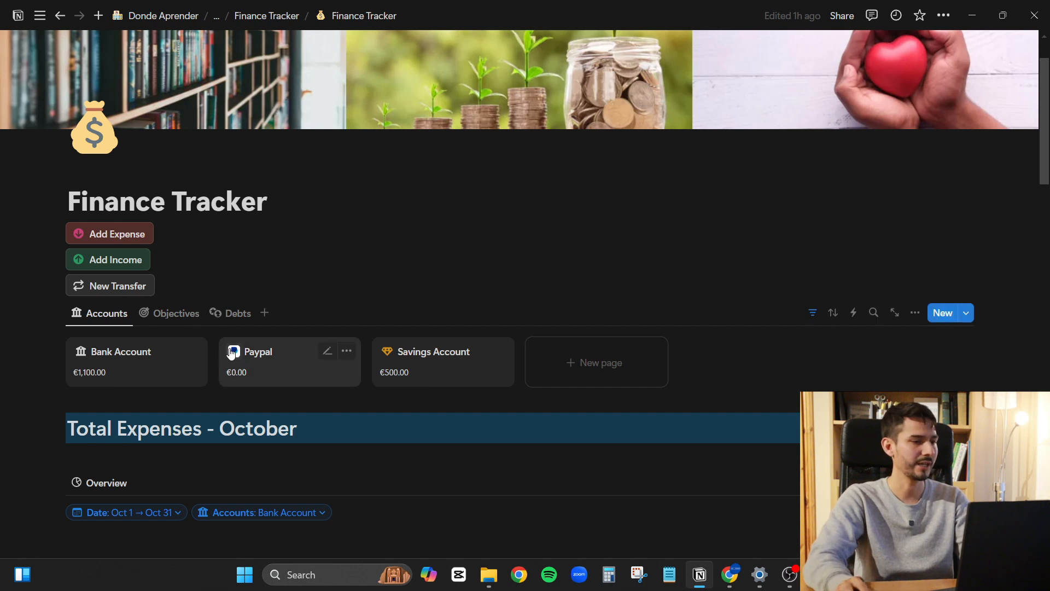
{"action": "left_click", "coordinate": [221, 314]}
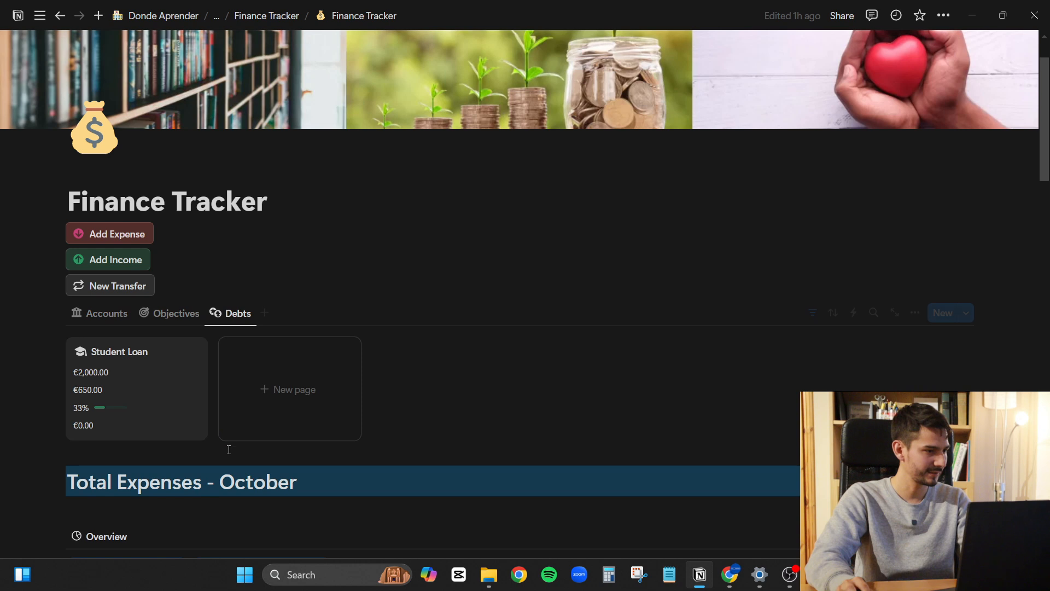
{"action": "scroll", "coordinate": [98, 345], "scroll_direction": "down", "scroll_amount": 1}
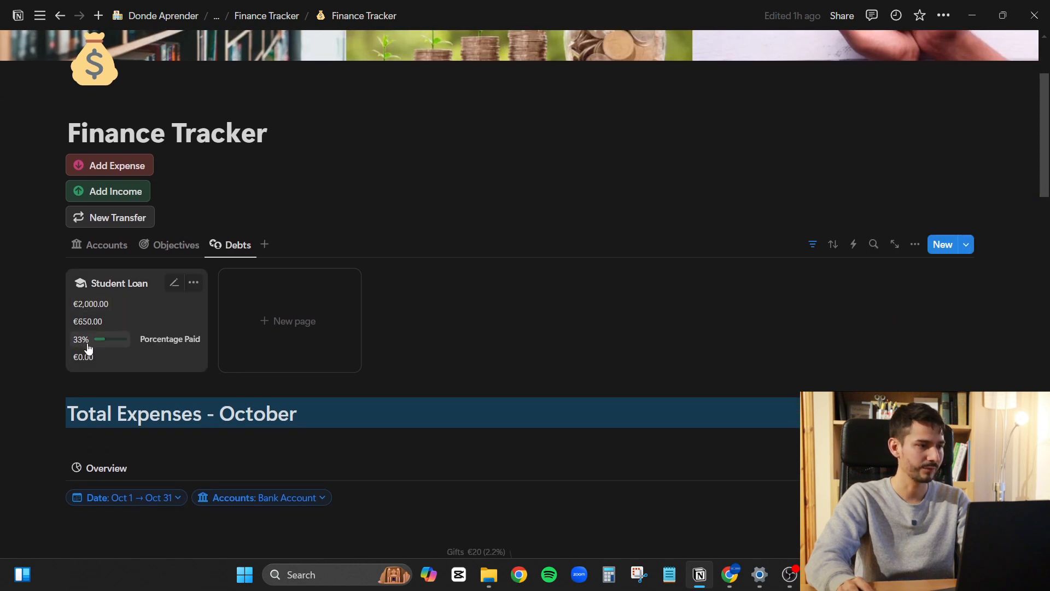